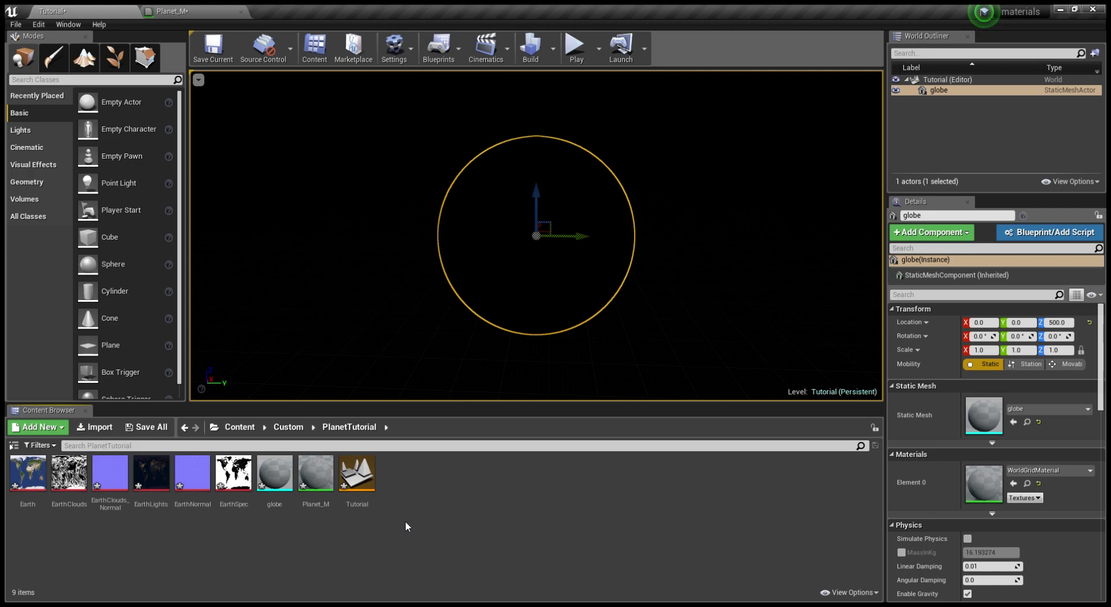
Step: Add the textures from Earth to EarthSpec to the Planet_M material graph and move the Earth sample out of the stack
left_click(27, 479)
left_click(234, 479, "shift")
left_click_drag(233, 479, 417, 347)
left_click(364, 315)
left_click_drag(373, 315, 492, 195)
Step: Add a Panner with Speed X 0.005 and connect it to the Earth texture's UVs
scroll(373, 312, "up", 3)
left_click(373, 270)
left_click(99, 390)
type(".005")
left_click_drag(406, 279, 382, 189)
Step: Duplicate the Panner, set its Speed X to 0.006 and connect it to the EarthClouds texture's UVs
key("ctrl+w")
left_click(100, 391)
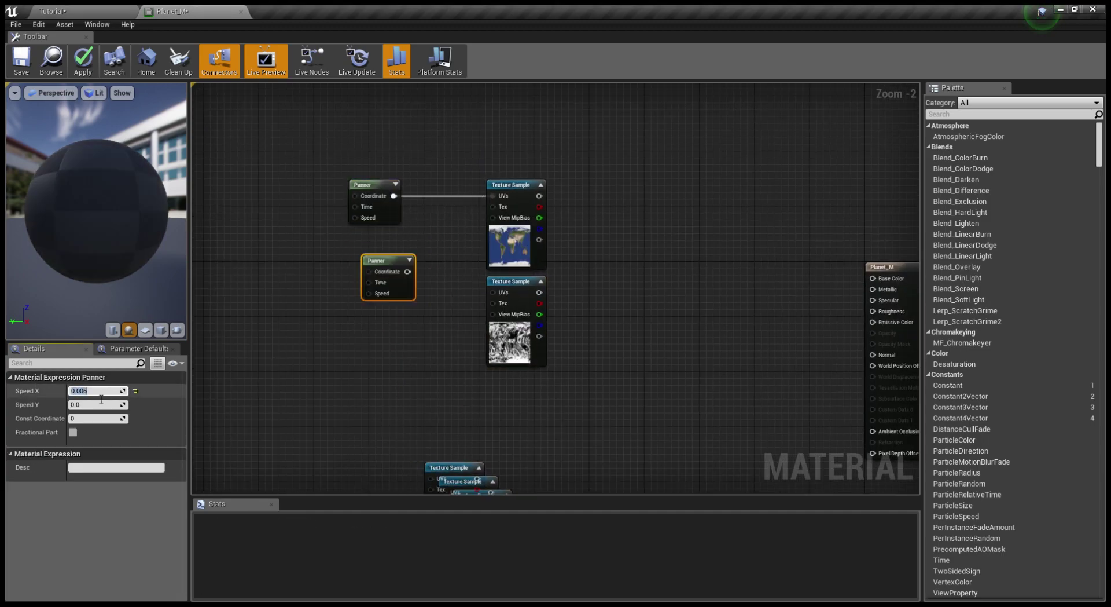
left_click_drag(407, 272, 368, 281)
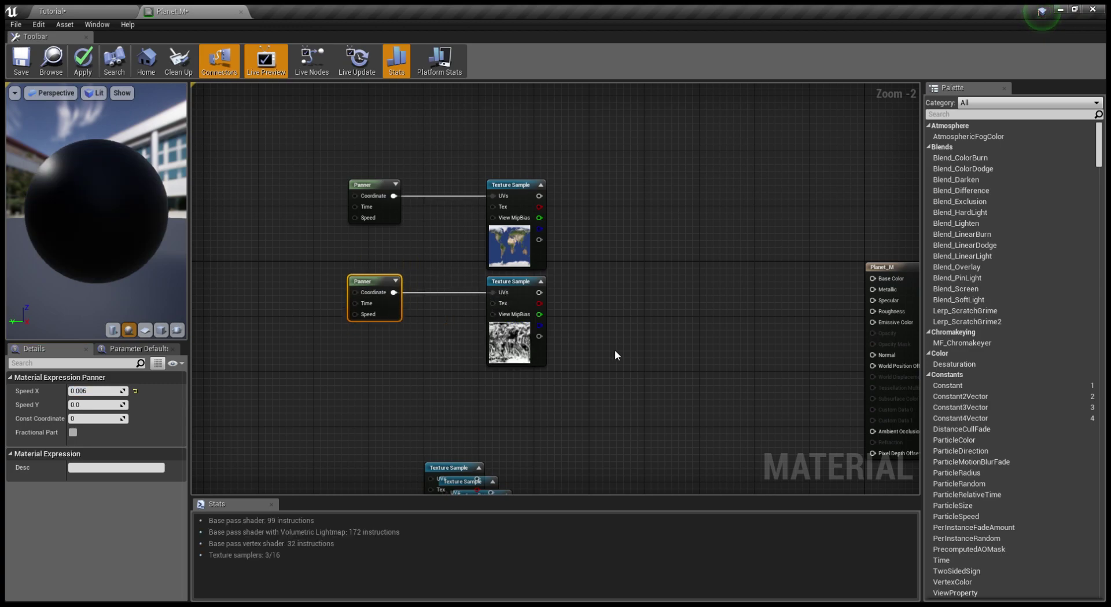
Step: Combine the Earth and EarthClouds textures in an Add node and connect its output to Emissive Color
right_click_drag(550, 207, 476, 198)
left_click_drag(525, 220, 537, 228)
type("add")
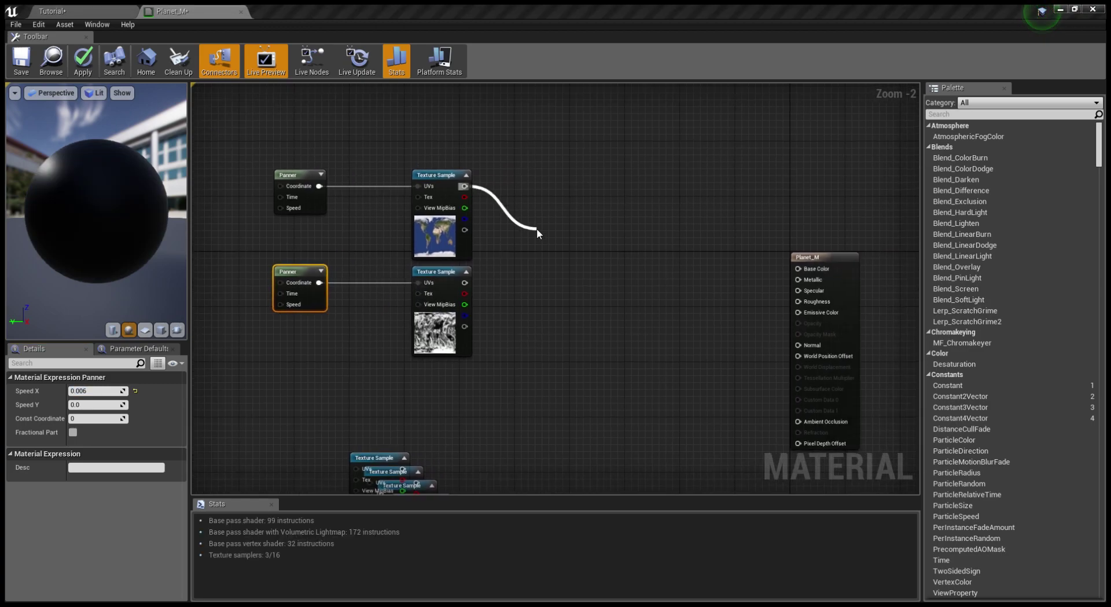
key("Return")
left_click_drag(530, 266, 798, 312)
right_click_drag(577, 337, 649, 329)
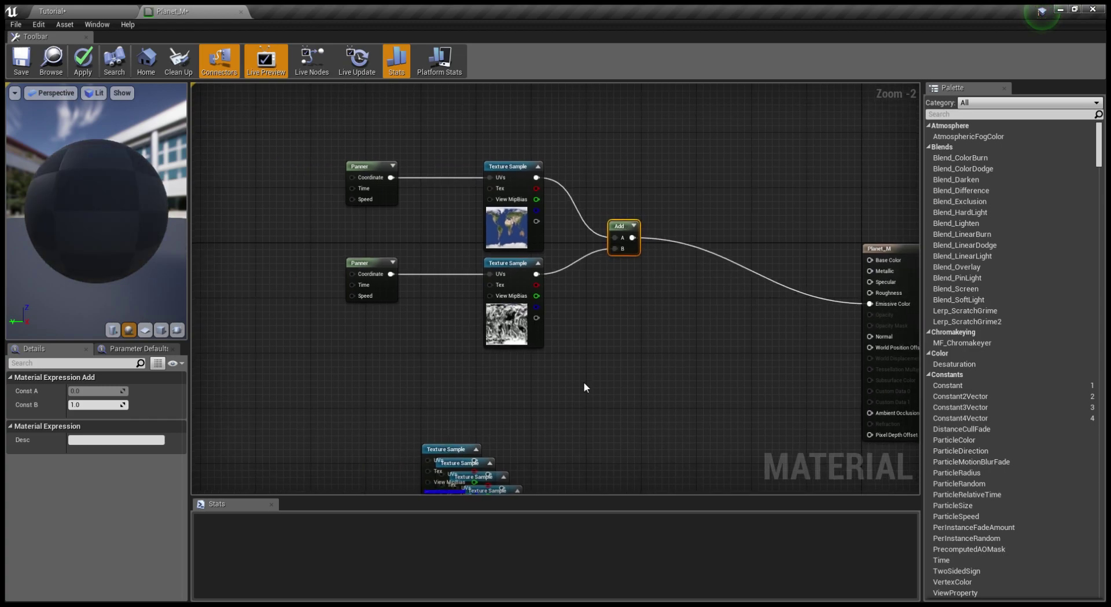
Step: Save the material and assign a new instance of it, Planet_M_Inst, to the globe's material Element 0
left_click(21, 64)
left_click(52, 11)
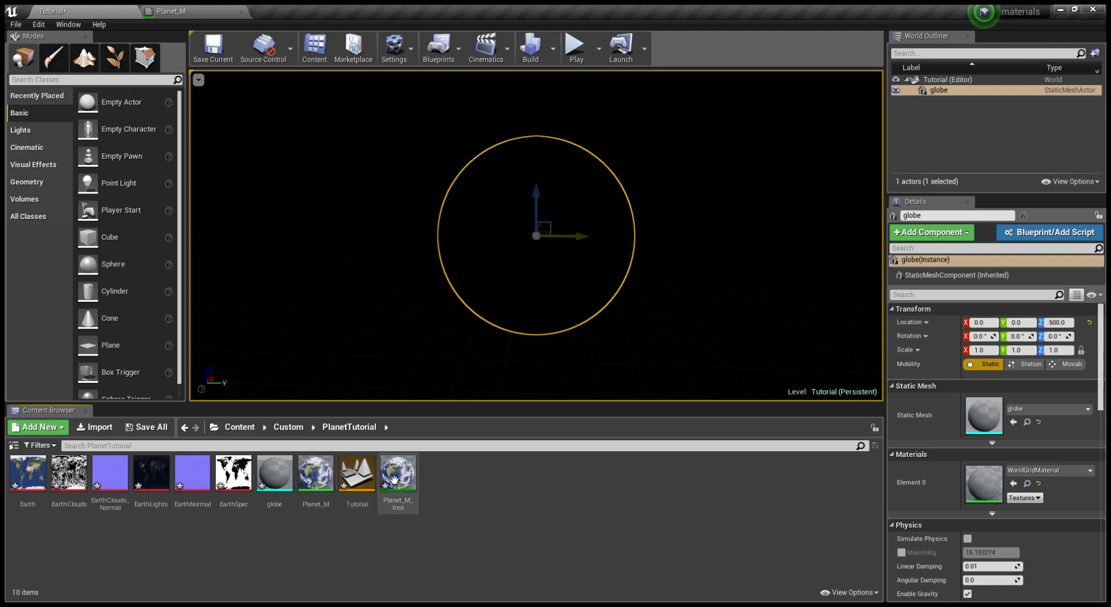
left_click_drag(398, 473, 977, 493)
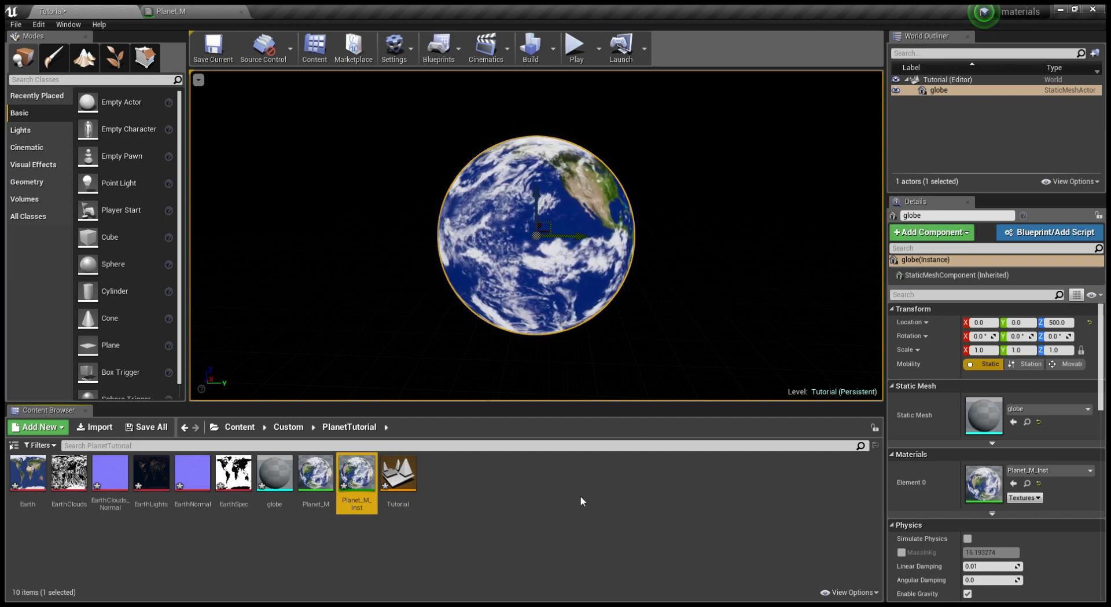
Step: Create a material parameter collection named PlanetCollection and give it a vector parameter named SunDirection
left_click(560, 495)
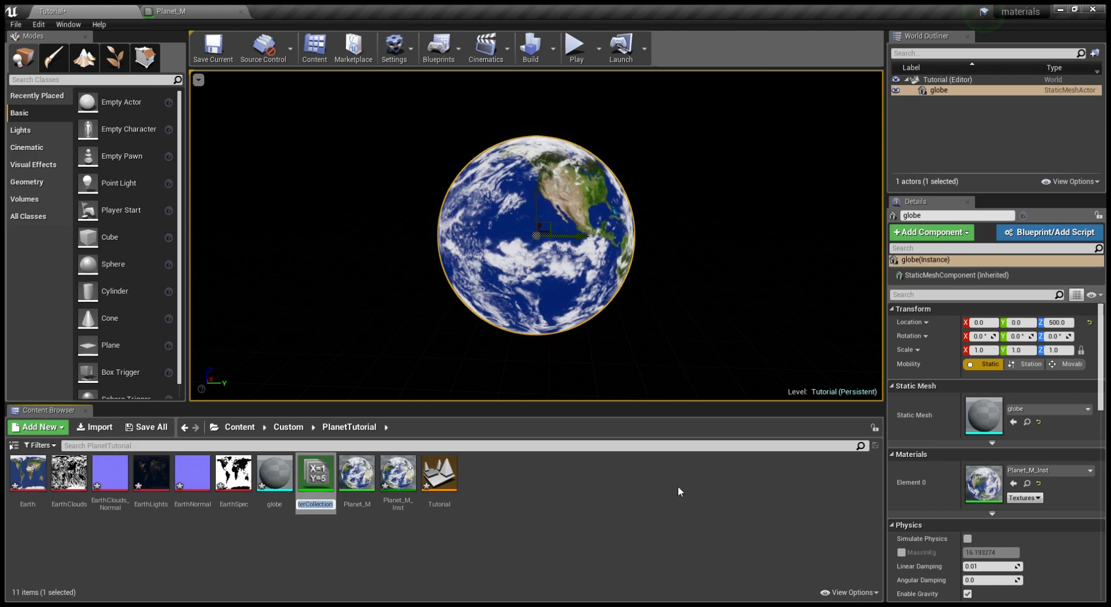
type("PlanetCollection")
key("Return")
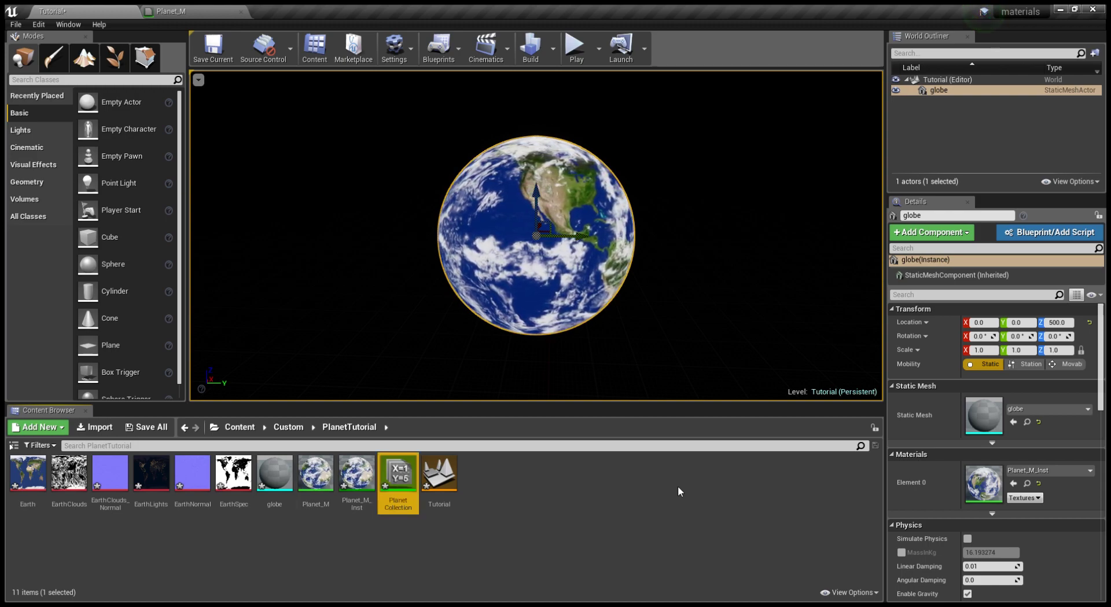
double_click(398, 475)
left_click(458, 150)
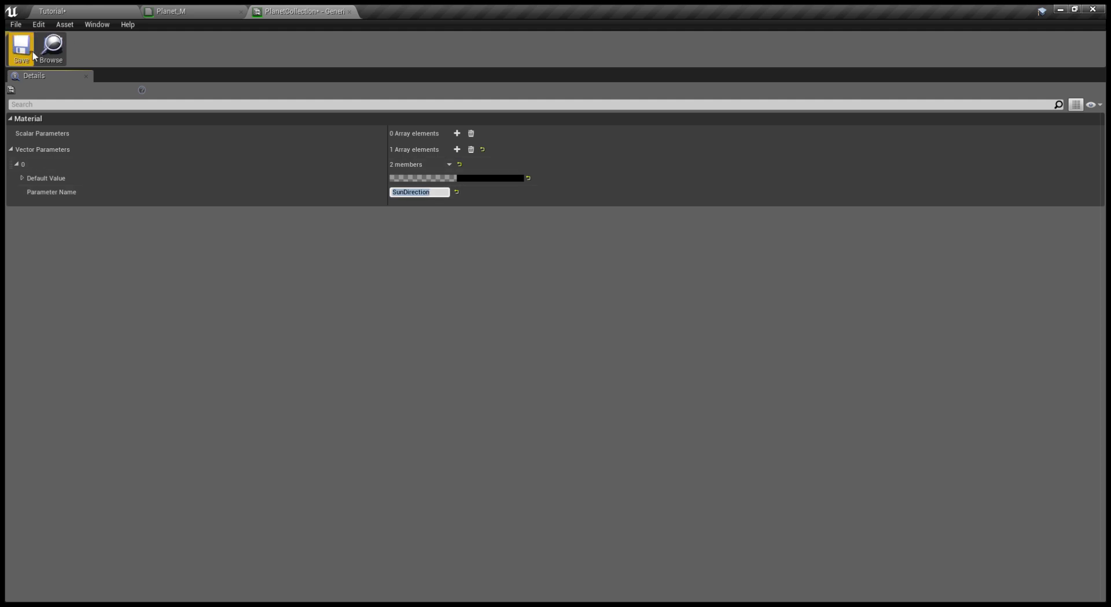
Step: Add a Collection Parameter node to the Planet_M graph that reads SunDirection from PlanetCollection
left_click(180, 9)
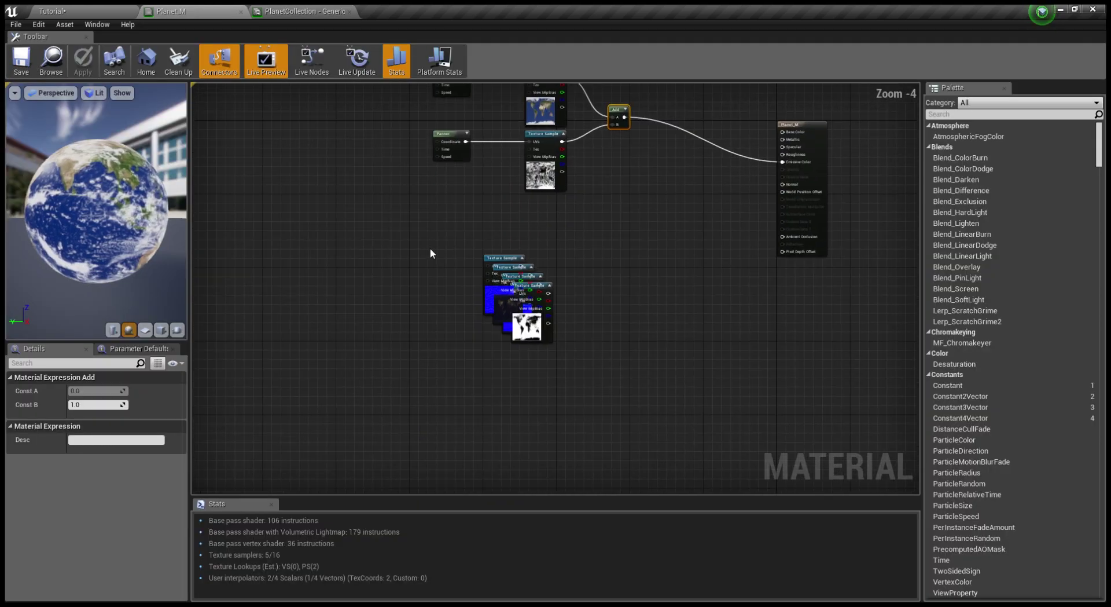
left_click(377, 341)
scroll(375, 338, "up", 2)
left_click_drag(377, 342, 337, 294)
left_click(121, 437)
left_click(102, 457)
Step: Feed the SunDirection node into a Component Mask with the R, G and B channels enabled
left_click_drag(342, 335, 344, 206)
left_click(315, 220)
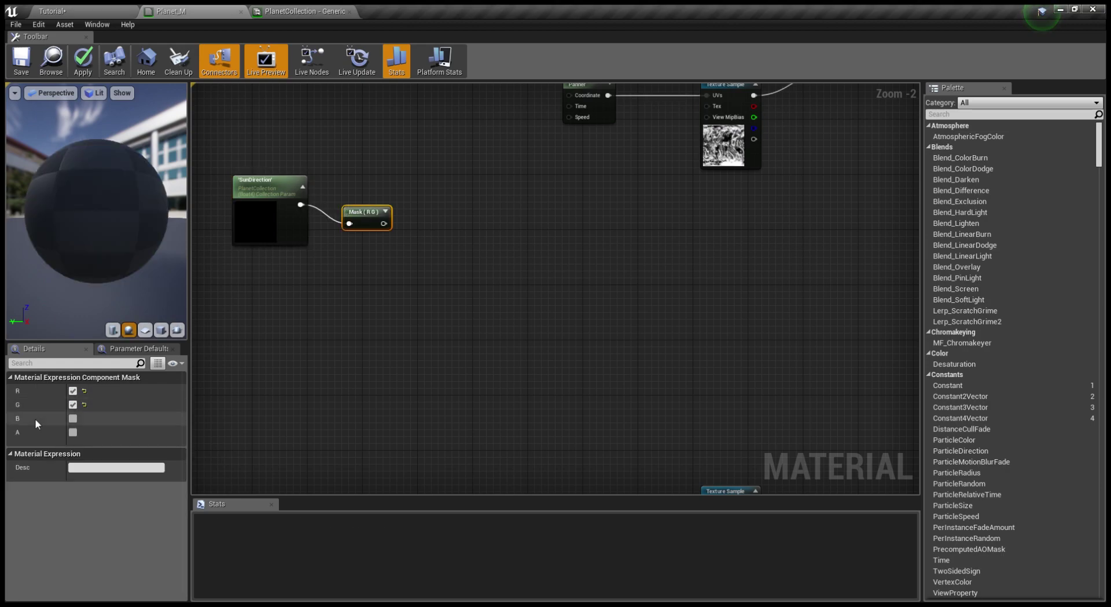
left_click(72, 420)
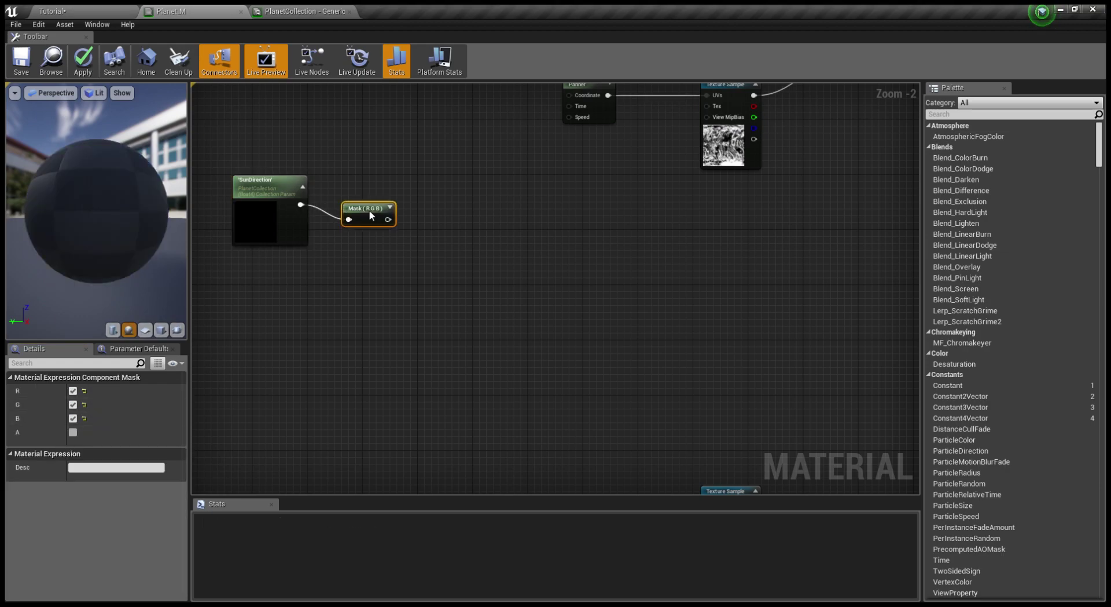
left_click(406, 217)
Step: Subtract an Absolute World Position node from the masked SunDirection with a Subtract node
left_click_drag(369, 215, 474, 204)
key("Return")
right_click(355, 240)
key("Return")
left_click_drag(373, 261, 624, 208)
Step: Add a Dot node that takes the Subtract result as its A input
left_click(481, 297)
type("dot")
key("Return")
left_click(472, 287)
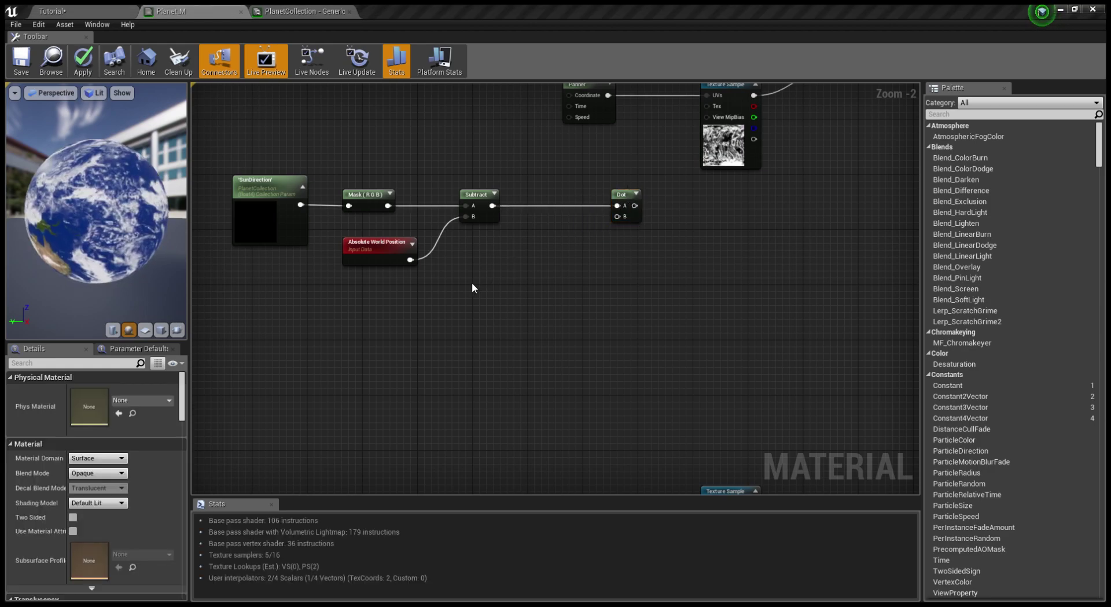
Step: Add a VertexNormalWS node and connect it to the Dot node's B input
right_click(472, 283)
type("vertexnormal")
key("Return")
left_click_drag(481, 300, 617, 217)
Step: Add a PixelNormalWS node and blend it with VertexNormalWS through a Lerp feeding the Dot node's B input
right_click(459, 331)
type("pixelnormal")
key("Return")
key("l")
left_click(540, 318)
left_click_drag(564, 333, 566, 306)
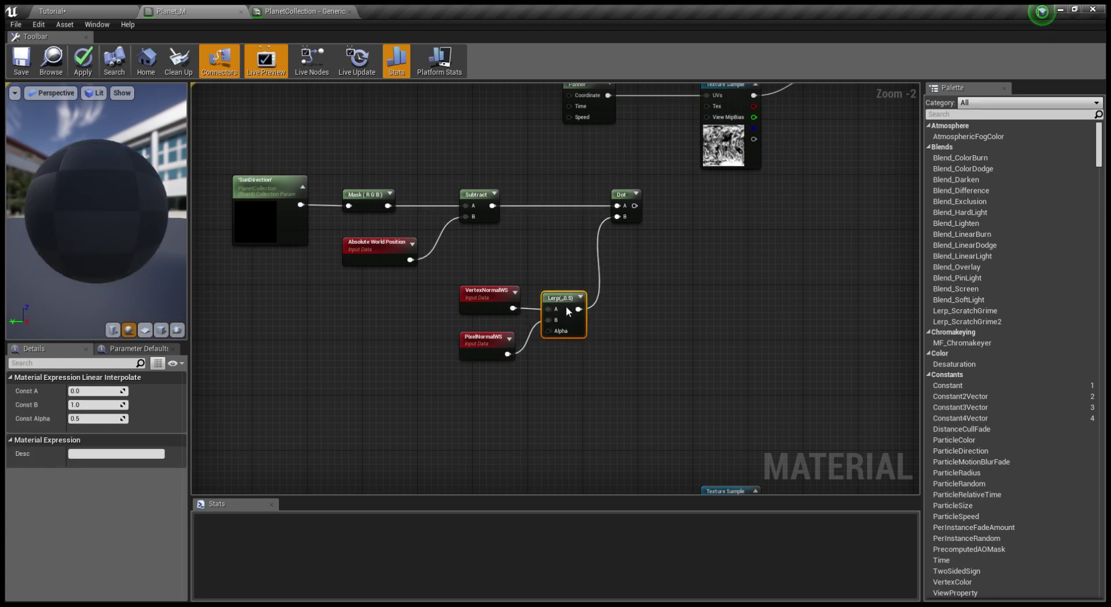
Step: Add a Clamp node after the Dot node and connect its output to Emissive Color
scroll(629, 318, "down", 1)
right_click_drag(629, 317, 495, 342)
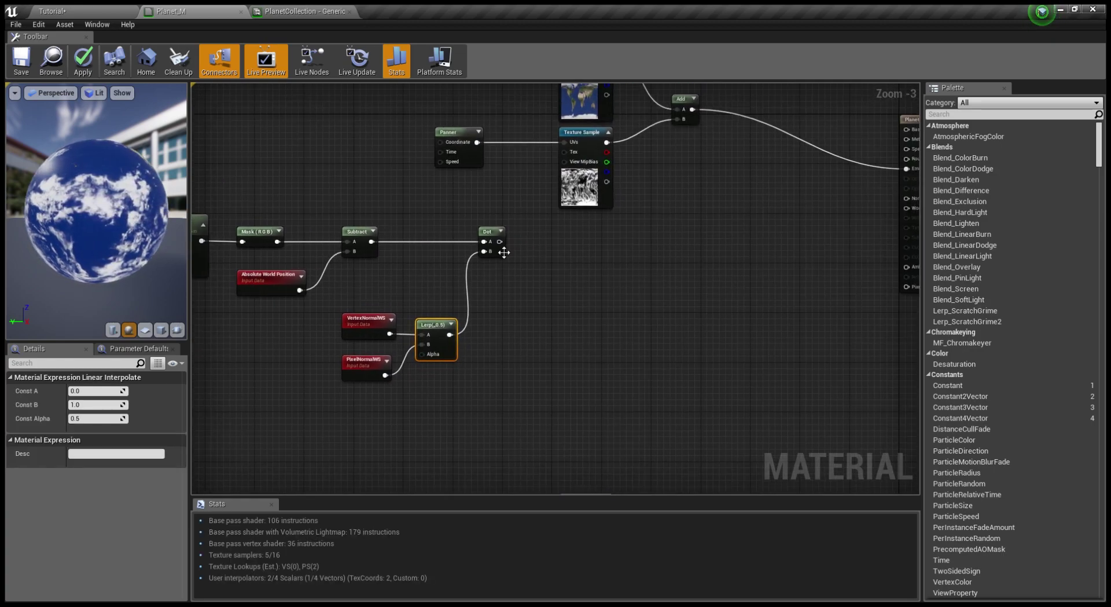
left_click_drag(499, 241, 560, 236)
type("clamp")
key("Return")
right_click_drag(605, 242, 512, 249)
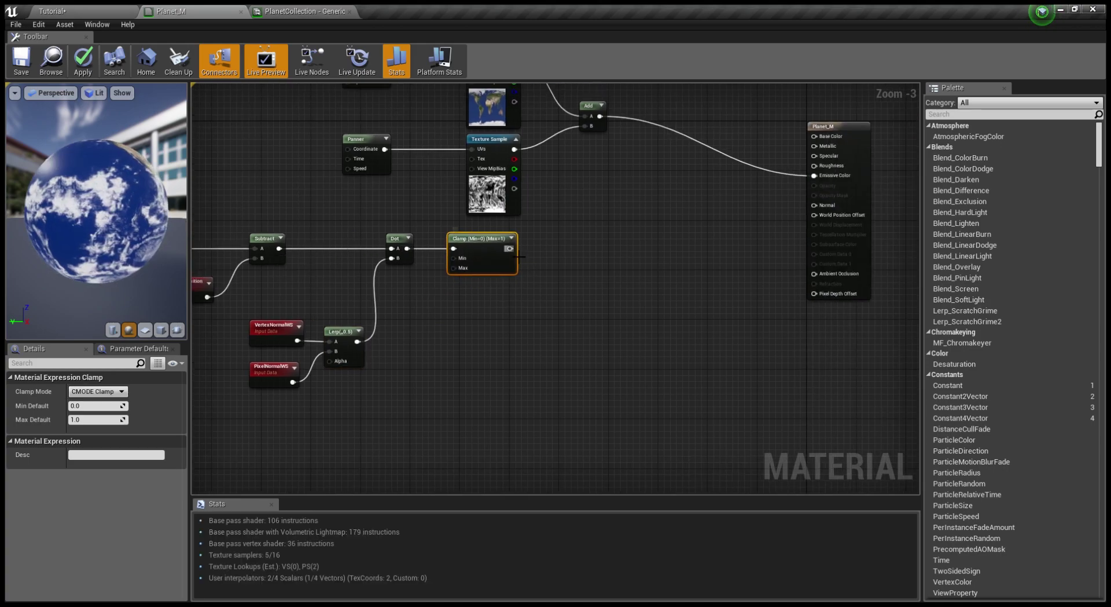
left_click_drag(510, 249, 823, 175)
right_click_drag(553, 234, 718, 240)
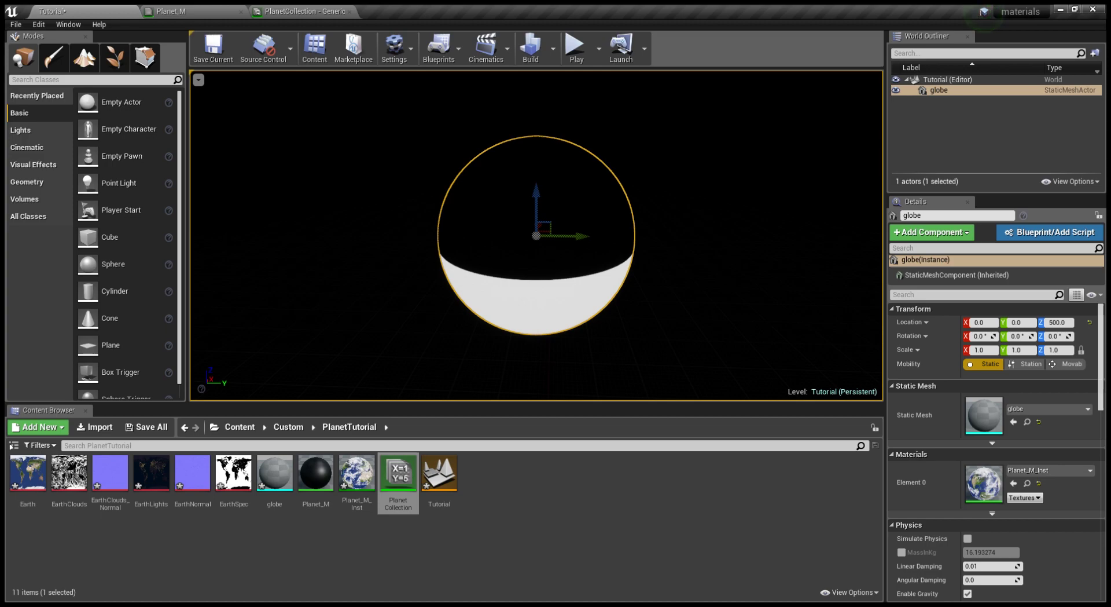
Step: Try moving the globe along its axes in the level and undo the moves
key("s")
right_click_drag(550, 235, 499, 229)
left_click_drag(470, 227, 712, 276)
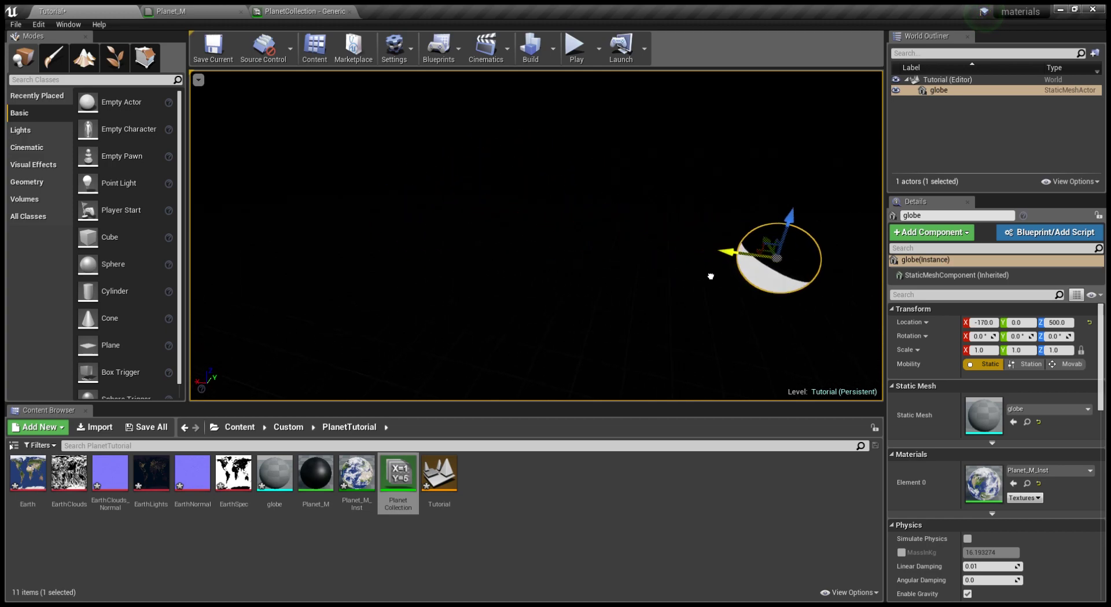
mouse_move(788, 223)
left_mouse_down()
mouse_move(789, 266)
mouse_move(789, 223)
left_mouse_up()
key("ctrl+z")
key("ctrl+z")
Step: Create an Actor blueprint named Sun_BP and add a Billboard component to it
left_click(497, 493)
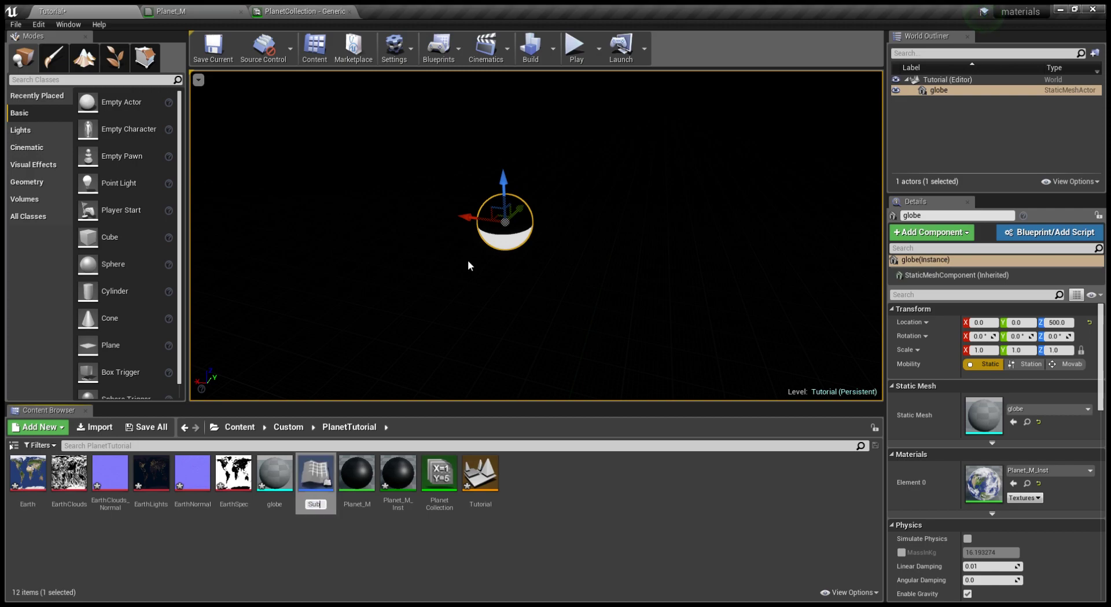
key("Return")
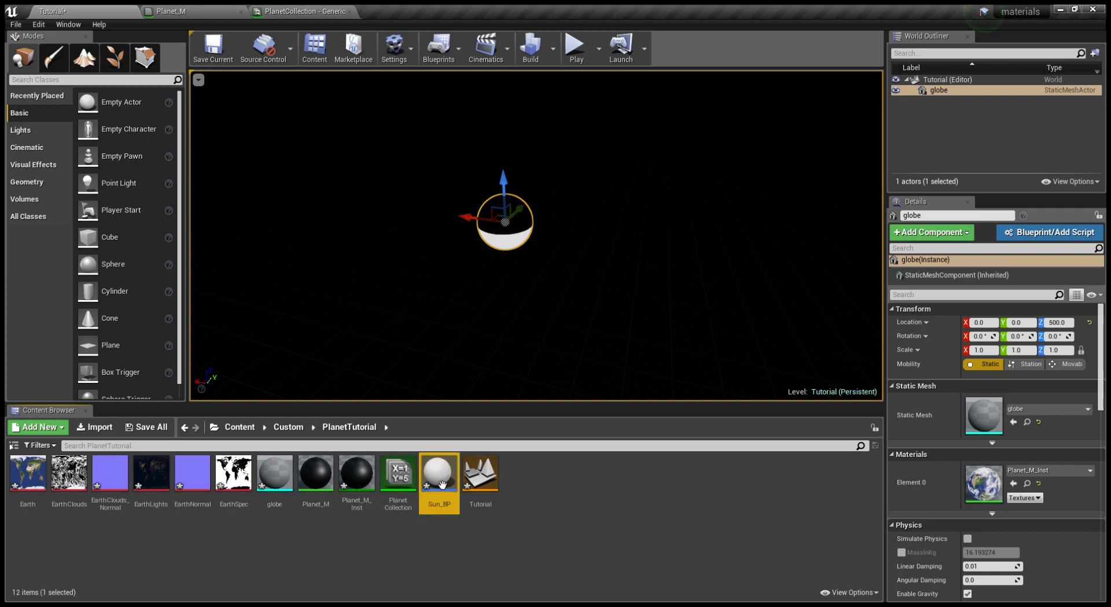
double_click(435, 469)
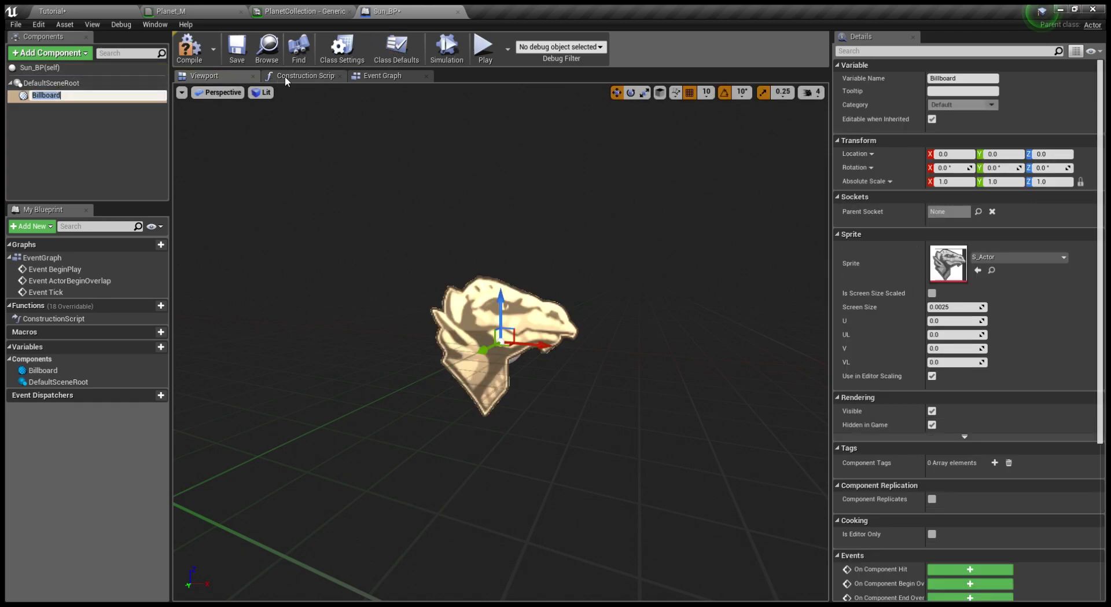
Step: In the Construction Script, set PlanetCollection's SunDirection with Set Vector Parameter Value, fed by GetActorLocation
left_click(305, 75)
left_click_drag(396, 327, 457, 329)
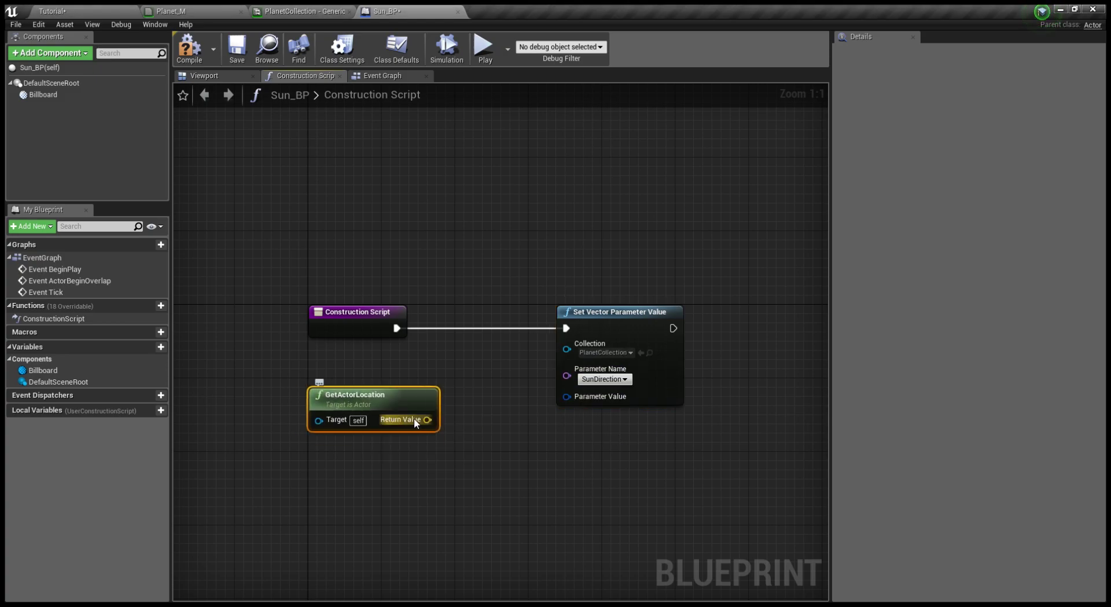
left_click_drag(428, 419, 567, 396)
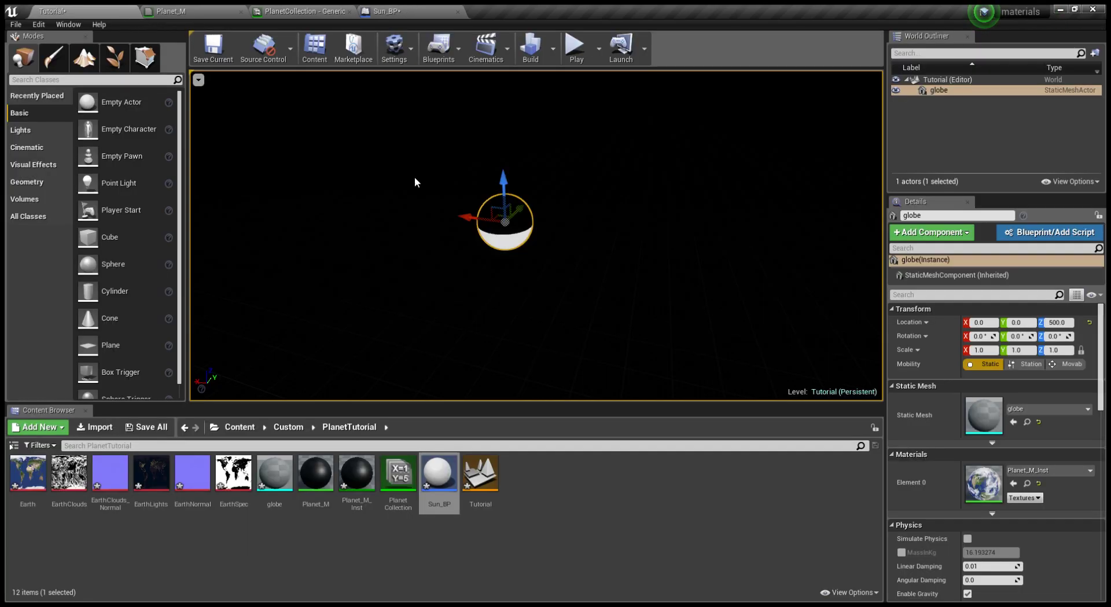
Step: Place a Sun_BP actor in the Tutorial level and move it around the globe to test the lighting direction
left_click(52, 11)
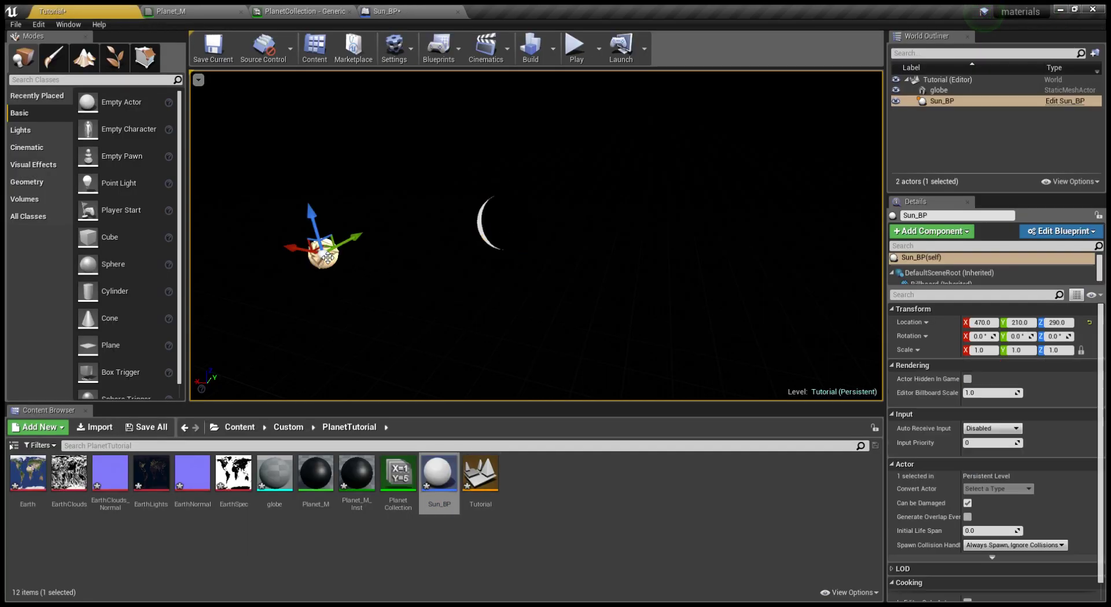
left_click_drag(313, 218, 283, 118)
left_click_drag(332, 146, 297, 218)
right_click_drag(298, 219, 245, 218)
left_click_drag(370, 161, 366, 185)
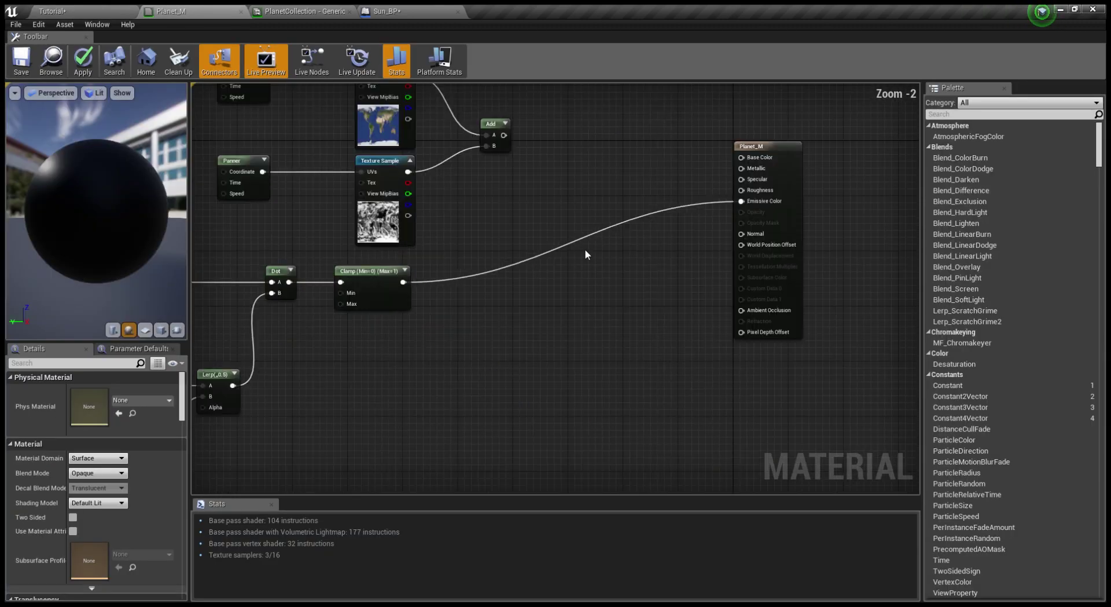
Step: In Planet_M, add a Lerp feeding Emissive Color, with the Add result as B and the Clamp result as Alpha
left_click(588, 255)
left_click_drag(403, 282, 588, 291)
left_click_drag(613, 289, 622, 261)
left_click_drag(505, 135, 606, 252)
right_click_drag(606, 252, 704, 260)
scroll(704, 260, "down", 2)
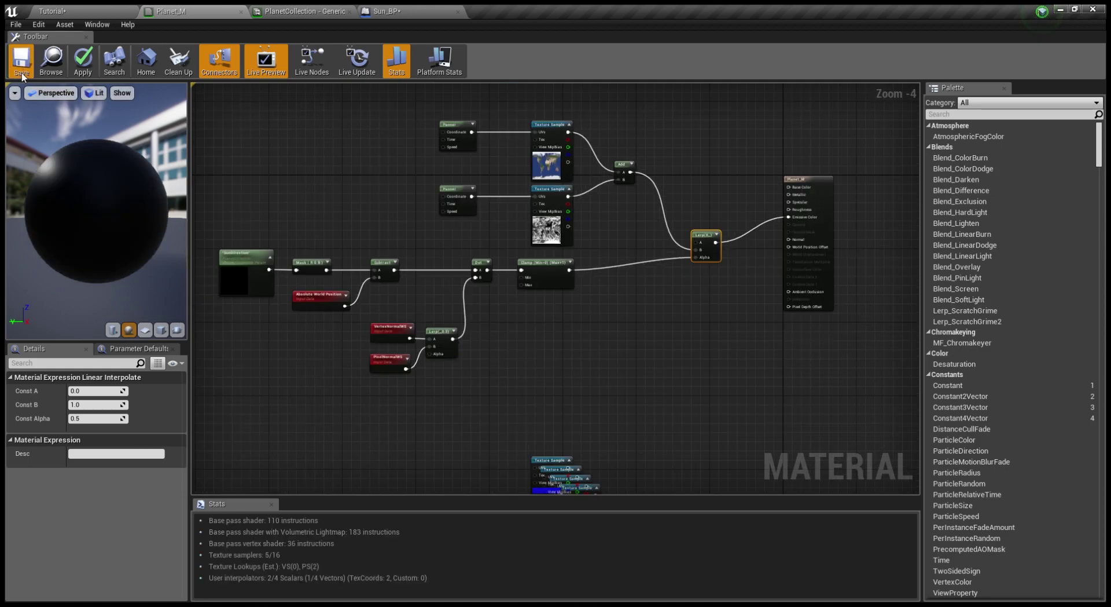
Step: Save the material and move Sun_BP around the globe in the Tutorial level to test the day side
left_click(53, 11)
right_click_drag(371, 209, 342, 205)
left_click_drag(306, 197, 375, 195)
left_click_drag(257, 211, 297, 231)
Step: Separate the EarthLights texture sample from the stack in Planet_M and connect the Earth texture's Panner to its UVs
left_click(210, 12)
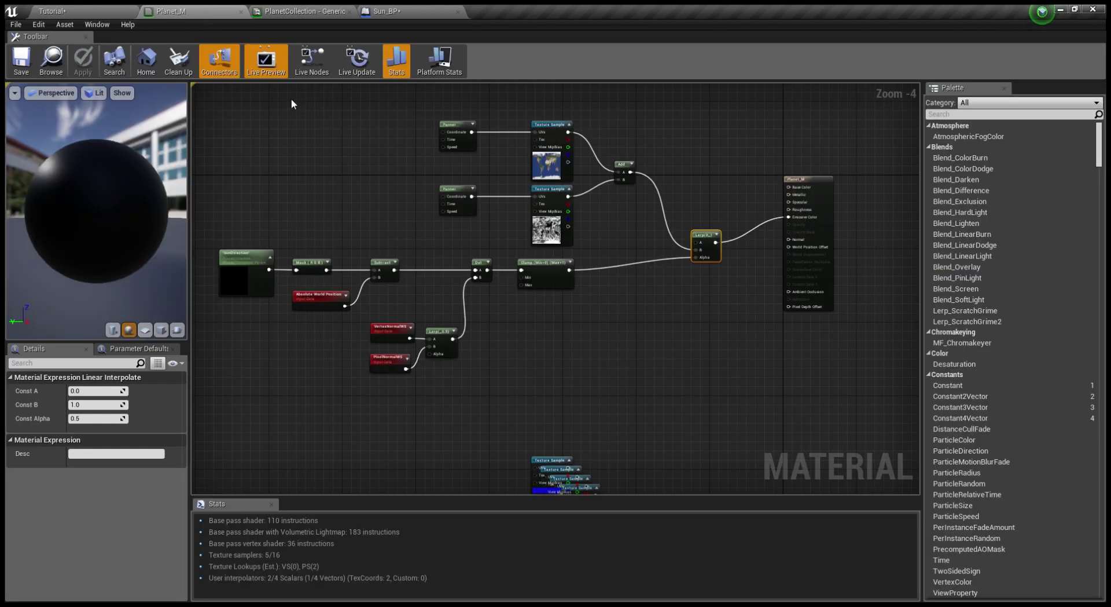
right_click_drag(463, 324, 440, 205)
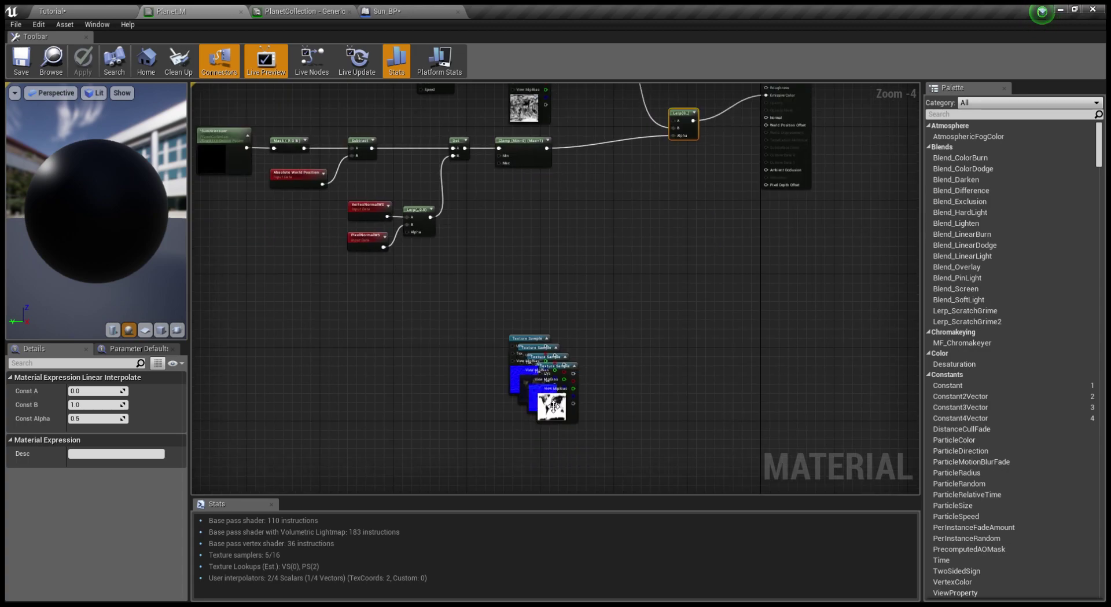
left_click_drag(520, 398, 482, 318)
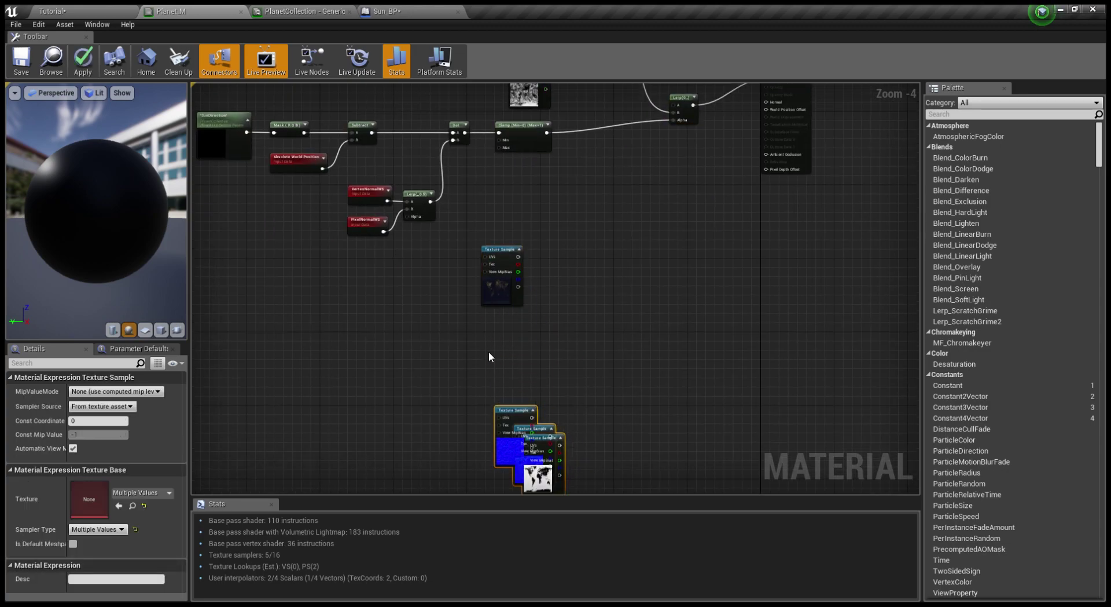
left_click_drag(494, 295, 571, 300)
left_click(511, 272)
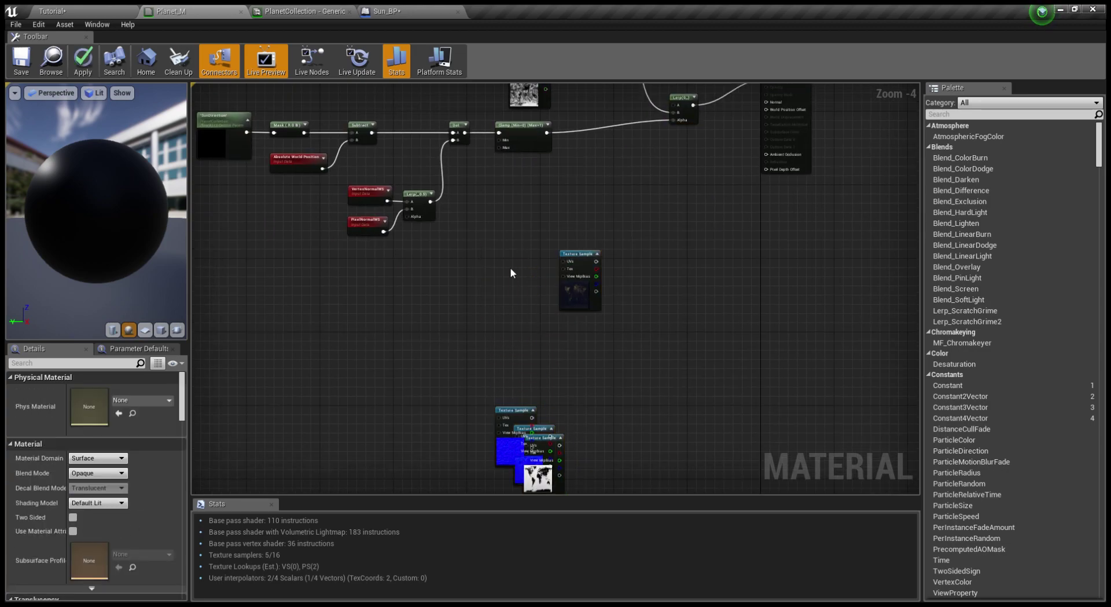
right_click_drag(511, 272, 555, 402)
left_click_drag(494, 125, 608, 392)
Step: Feed the EarthLights texture into the A input of a new Multiply node
right_click_drag(679, 405, 617, 374)
scroll(621, 379, "up", 2)
left_click_drag(554, 351, 619, 388)
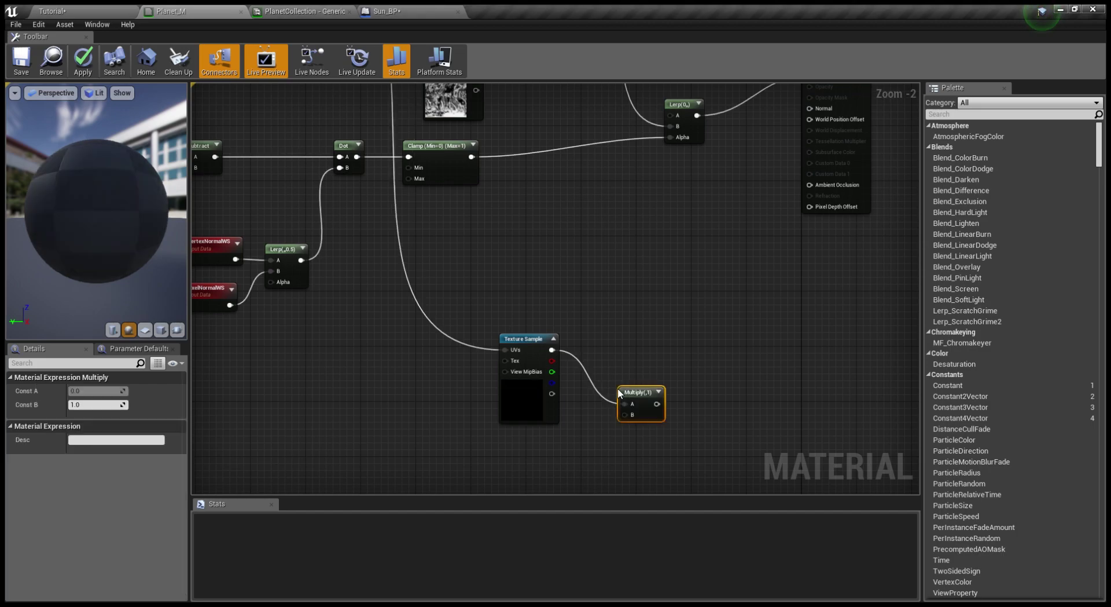
Step: Add a vector parameter named UrbanColor and connect it to the Multiply node's B input
right_click_drag(575, 435, 560, 384)
key("v")
left_click(534, 396)
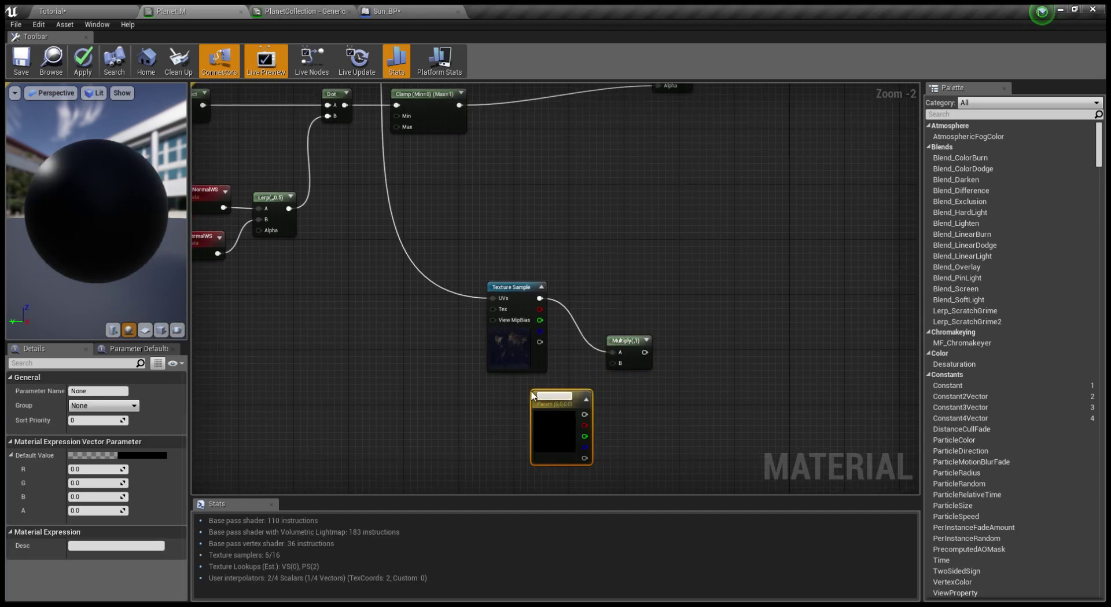
key("Return")
left_click_drag(534, 396, 616, 366)
Step: Set UrbanColor's default value to a pale orange with R 1.0, G 0.738953 and B 0.467628
left_click(144, 454)
left_click(242, 405)
left_click_drag(315, 464, 316, 370)
left_click(496, 510)
Step: Connect the Multiply output to the final Lerp's A input and check the saved material on the globe in the Tutorial level
scroll(664, 429, "down", 3)
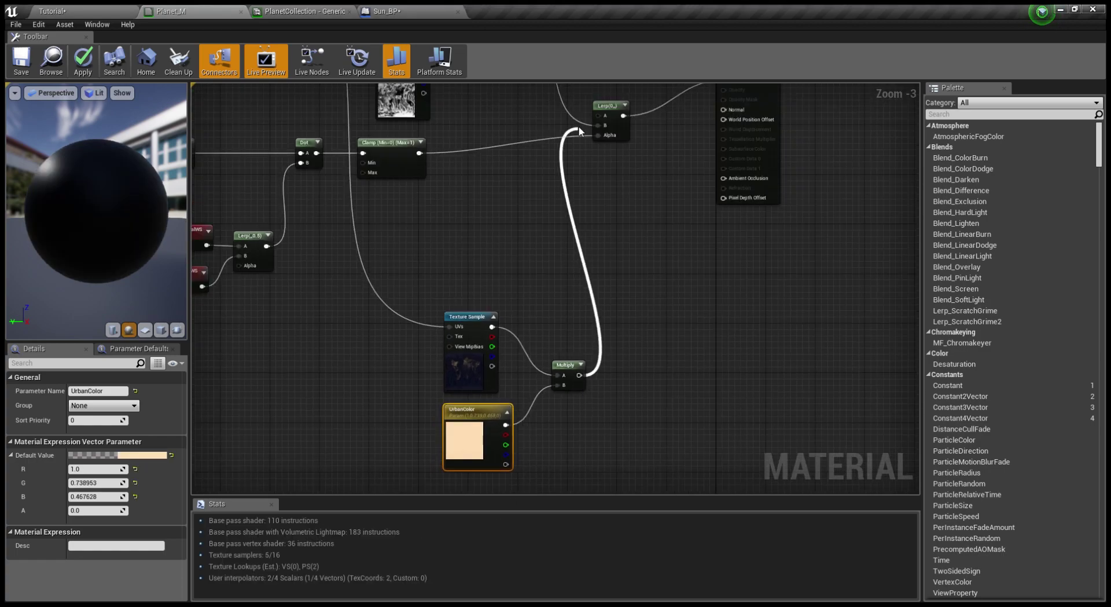
key("ctrl+s")
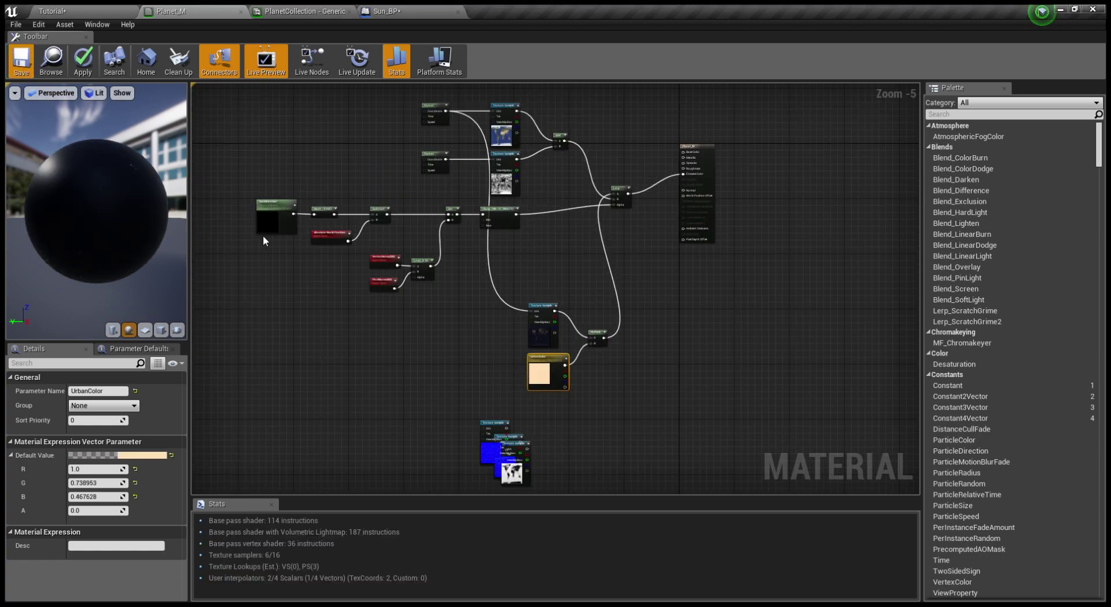
left_click(52, 11)
right_click_drag(405, 231, 556, 238)
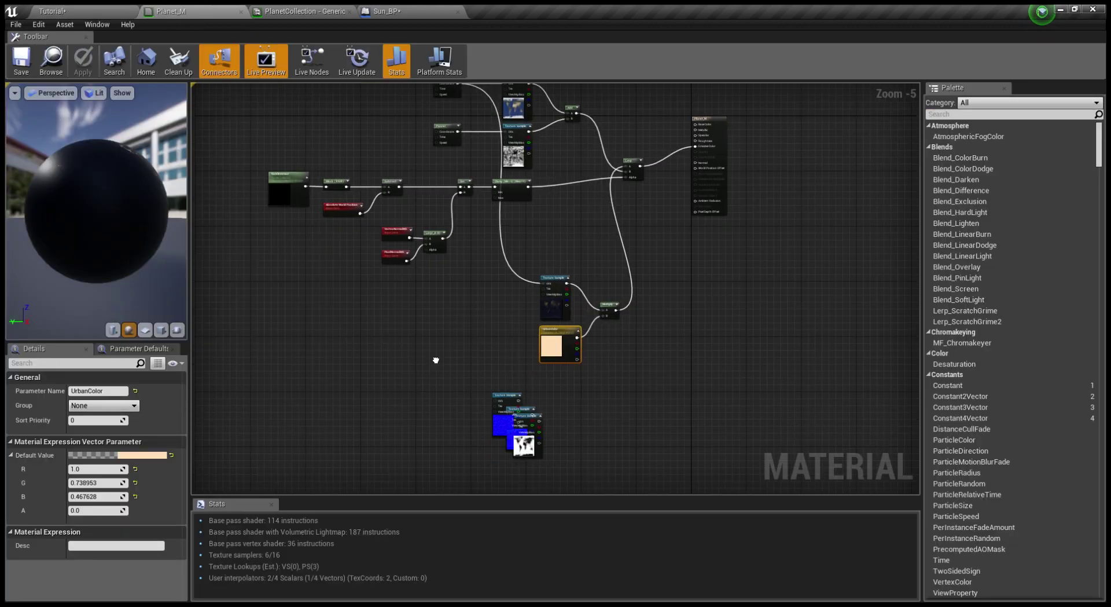
Step: Move the unused texture samples and the sun-direction node chain further left to free space before the final Lerp
right_click_drag(436, 360, 433, 297)
left_click_drag(469, 324, 547, 400)
left_click_drag(516, 358, 420, 372)
left_click(347, 243)
right_click_drag(347, 243, 430, 317)
left_click_drag(324, 174, 619, 269)
left_click_drag(594, 202, 294, 195)
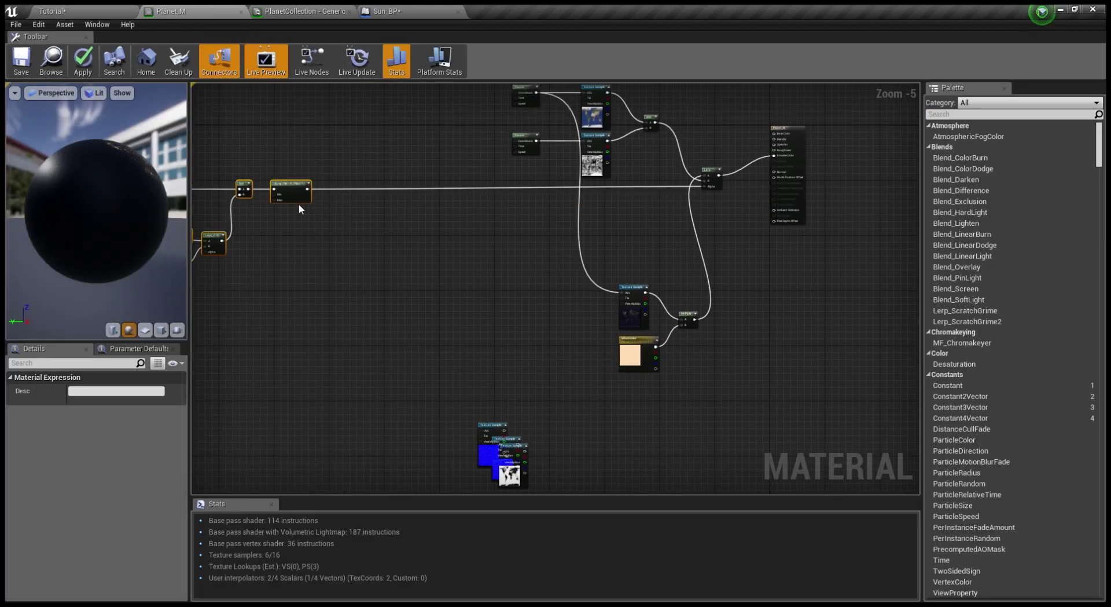
right_click_drag(300, 209, 455, 235)
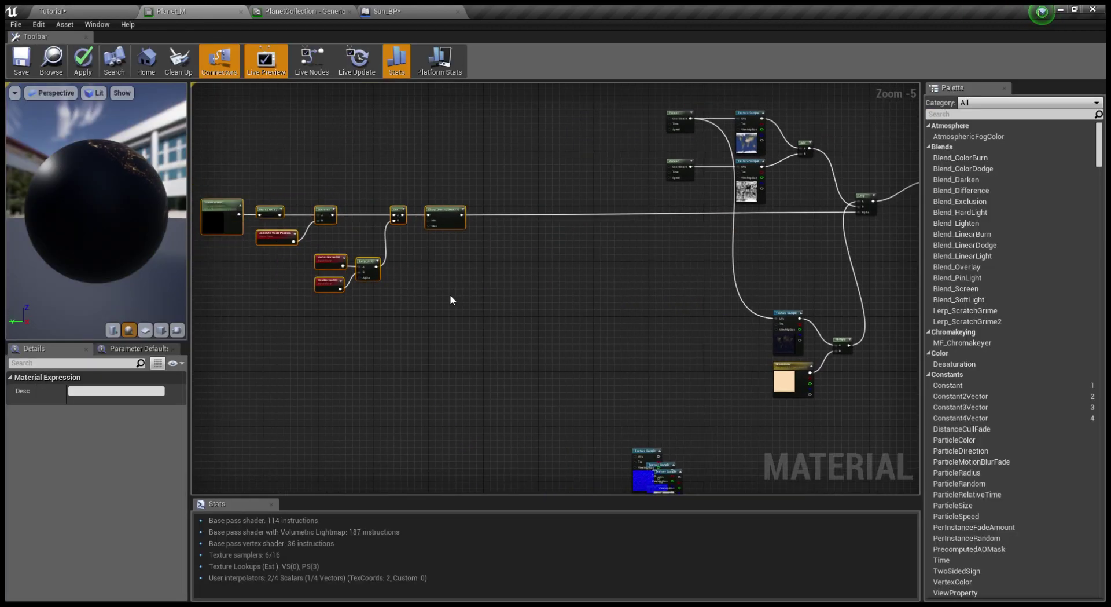
right_click_drag(437, 360, 470, 325)
left_click(432, 319)
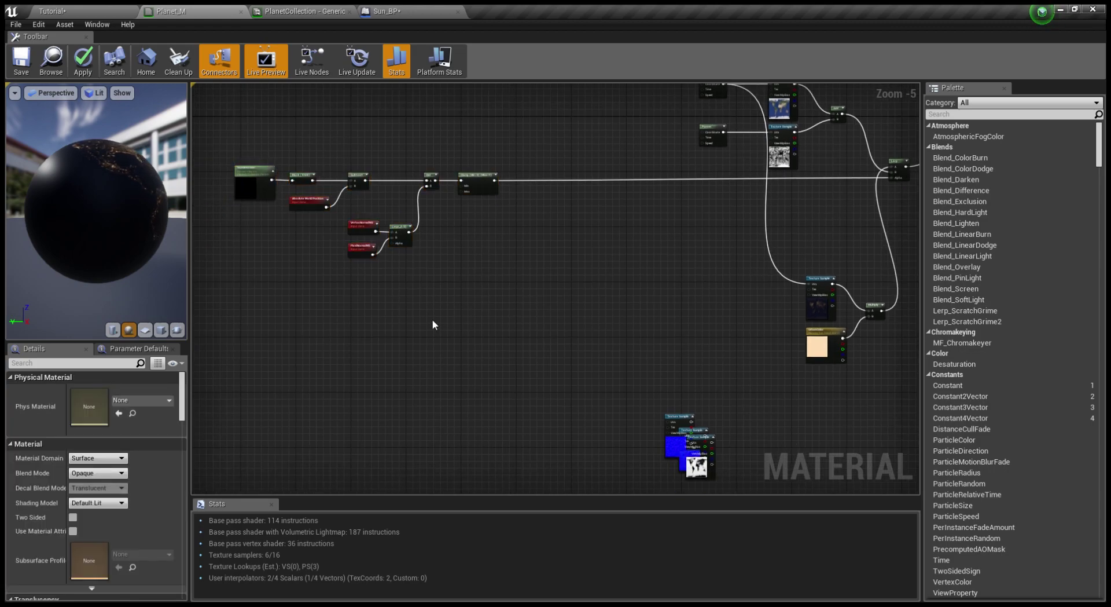
Step: Insert a Divide node between Subtract and Dot, with a new scalar parameter Dark To Light Falloff of 0.0005 feeding its B input
scroll(355, 200, "up", 2)
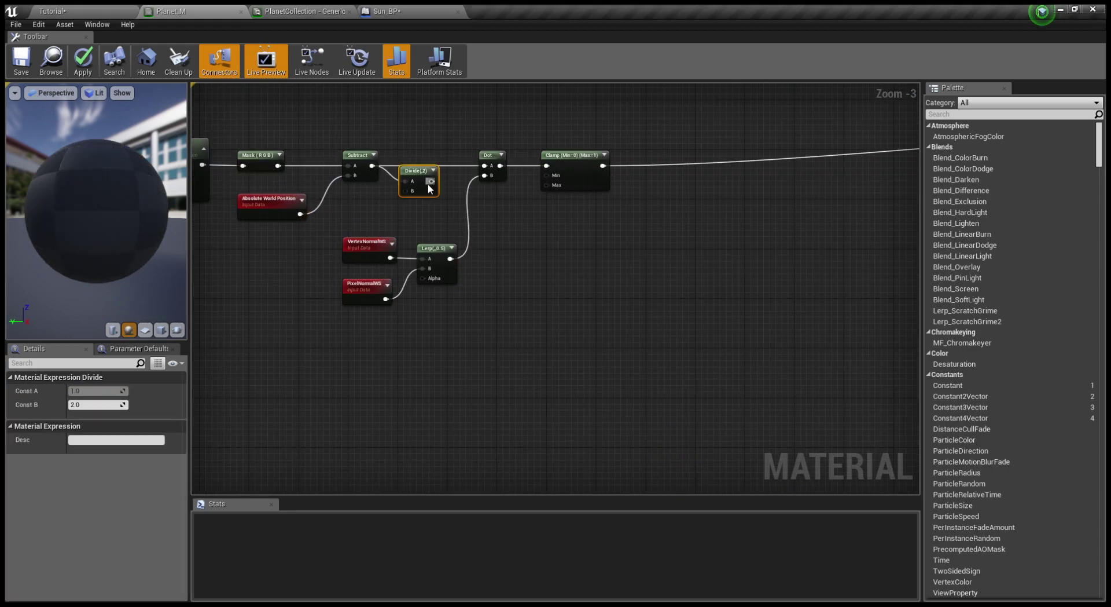
mouse_move(430, 181)
left_mouse_down()
mouse_move(484, 165)
mouse_move(438, 162)
left_mouse_up()
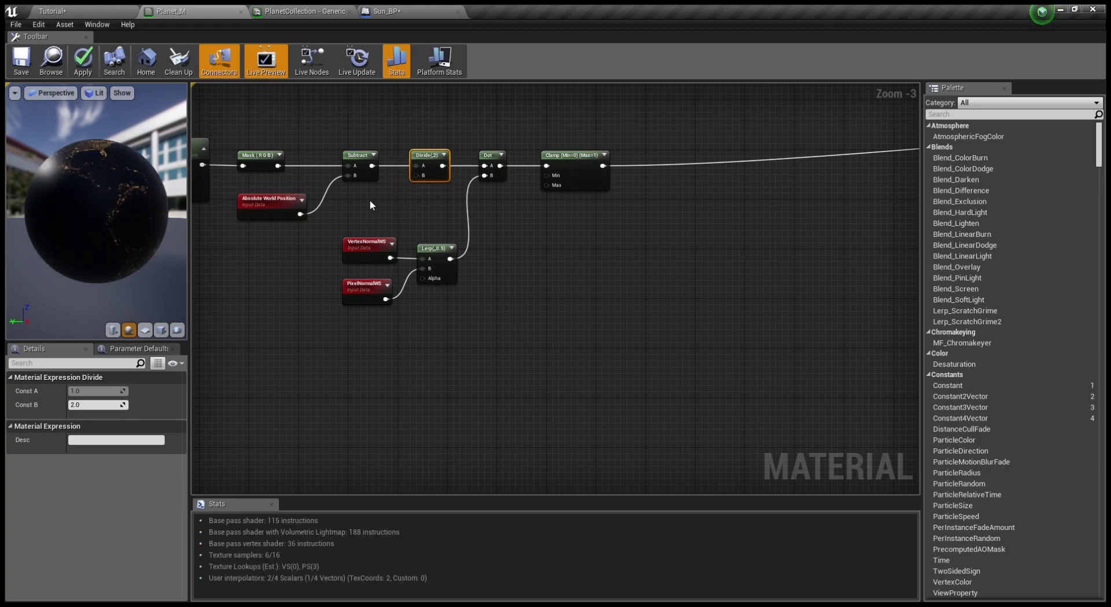
key("s")
left_click(370, 201)
type("Dark To Light Falloff")
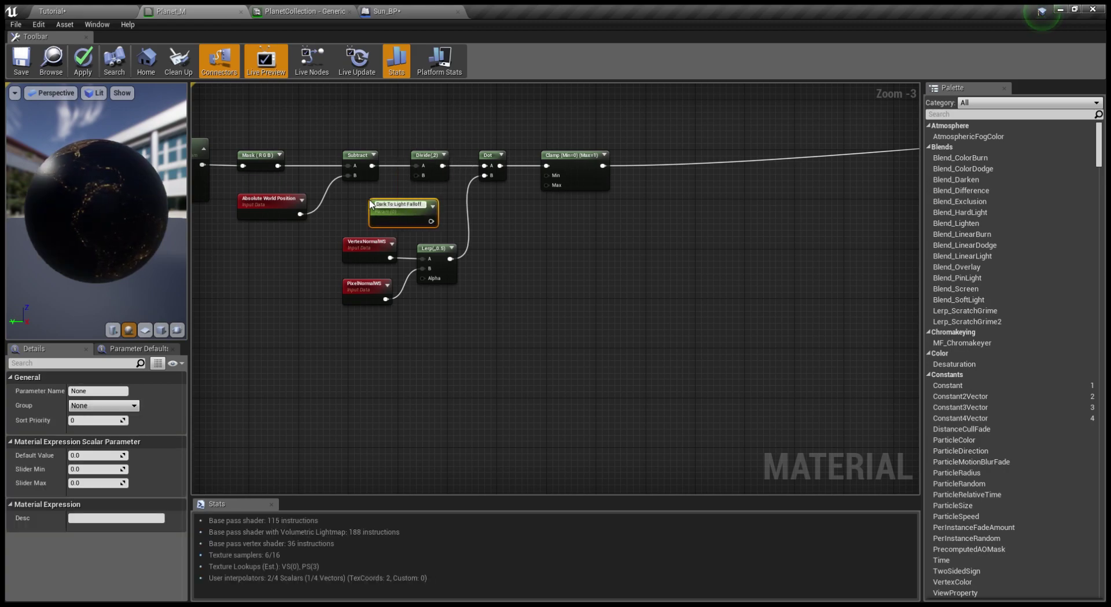
key("Return")
left_click(107, 456)
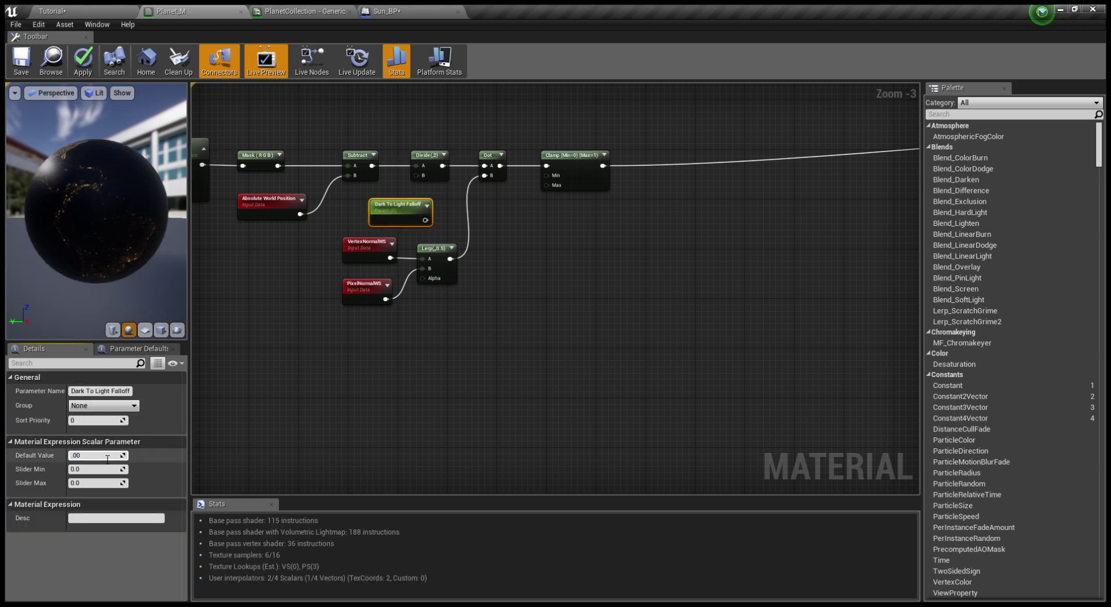
type(".0005")
left_click_drag(421, 220, 417, 175)
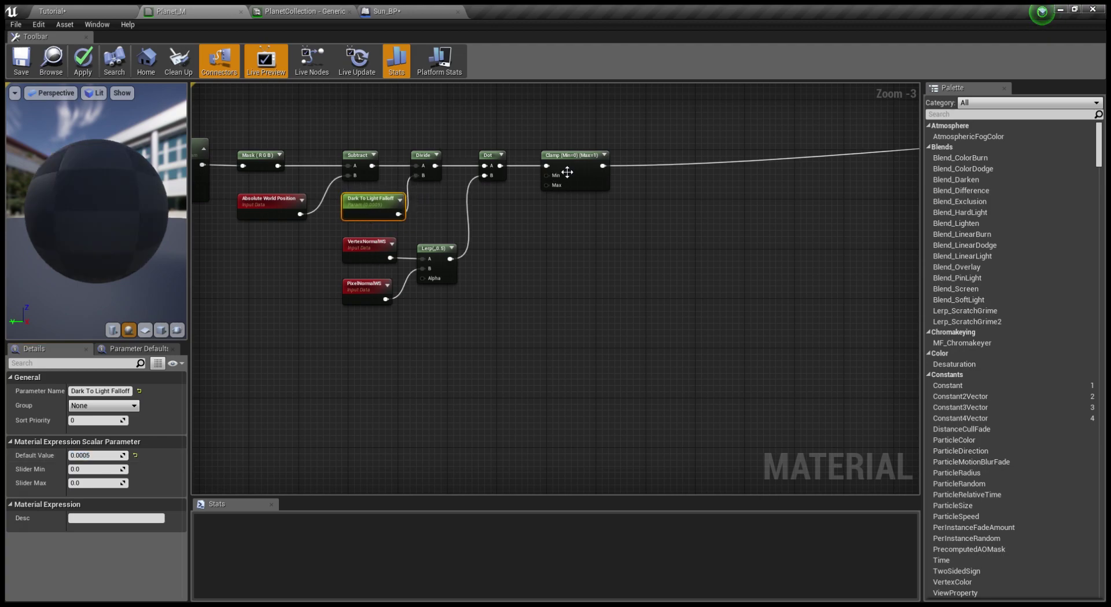
Step: Shift the Clamp node away from Dot and insert a Power node between them, fed by the Dot output
left_click_drag(572, 183, 745, 182)
type("power")
left_click_drag(500, 166, 720, 166)
key("Return")
left_click_drag(579, 172, 640, 157)
Step: Add a scalar parameter named Dark Side Strength with default value 1.0 and connect it to the Power node's Exp input
key("s")
left_click(566, 197)
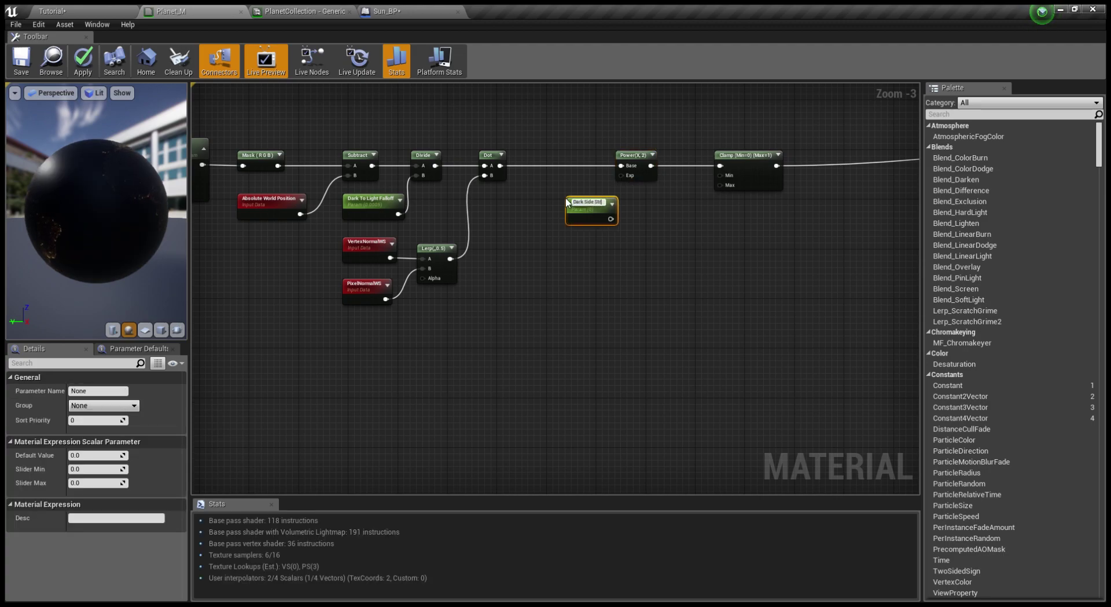
left_click(114, 455)
type("1")
key("Return")
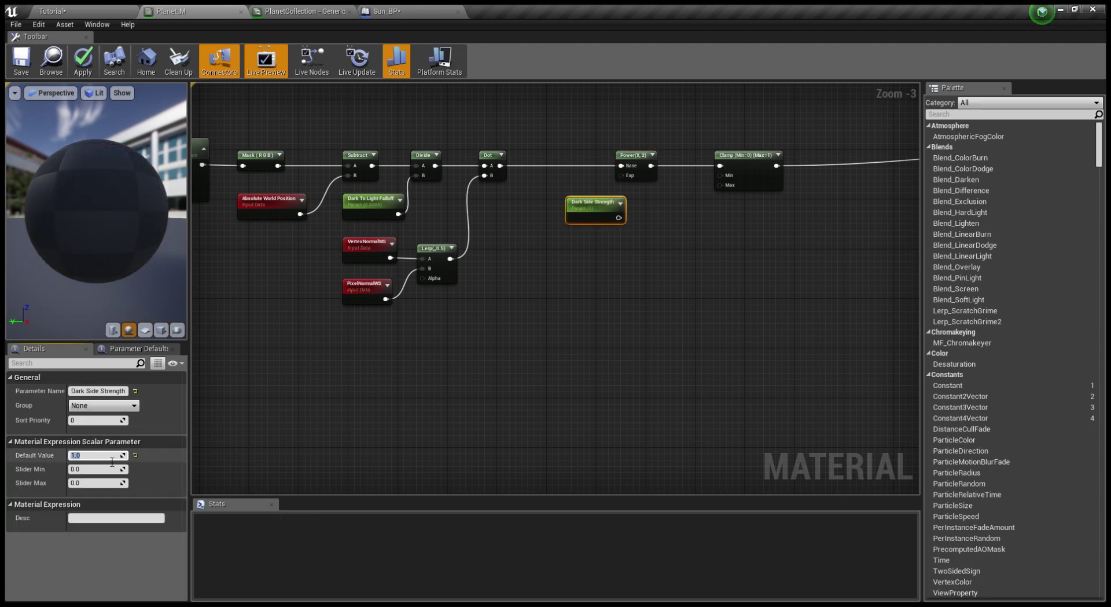
left_click_drag(620, 182, 621, 175)
Step: Save the material, check the day-night edge on the globe in the Tutorial level, and open the Planet_M_Inst instance
scroll(556, 249, "down", 4)
scroll(573, 255, "up", 2)
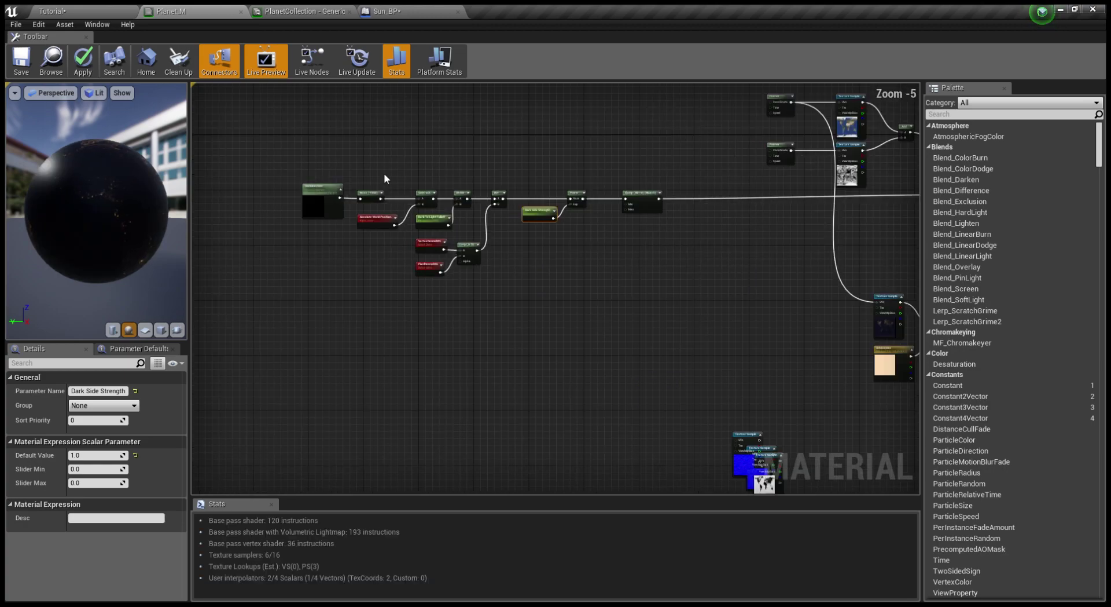
left_click(20, 61)
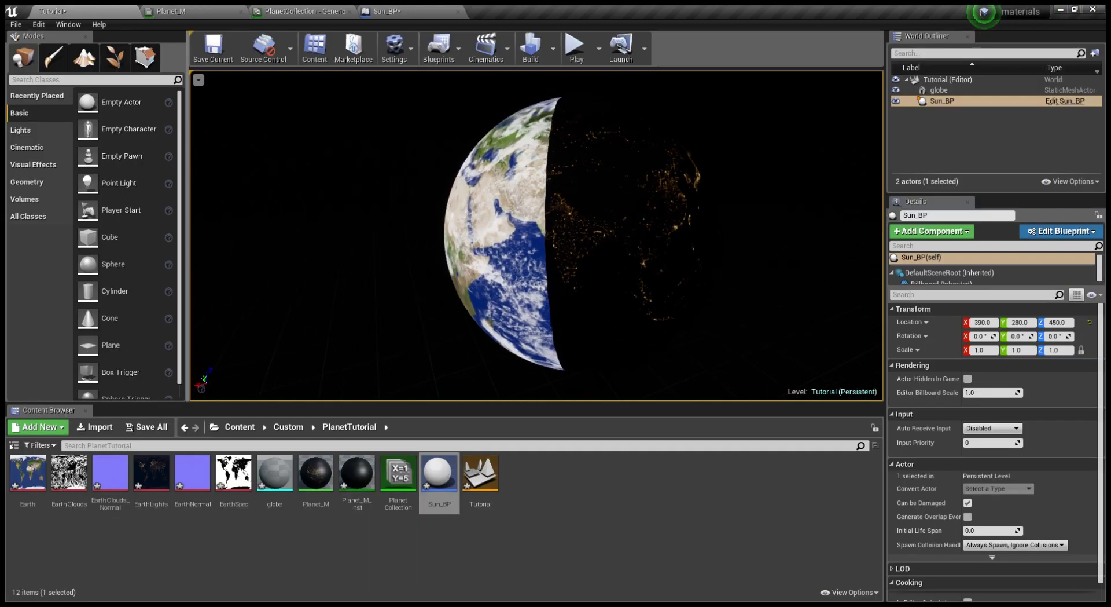
left_click_drag(536, 235, 573, 272)
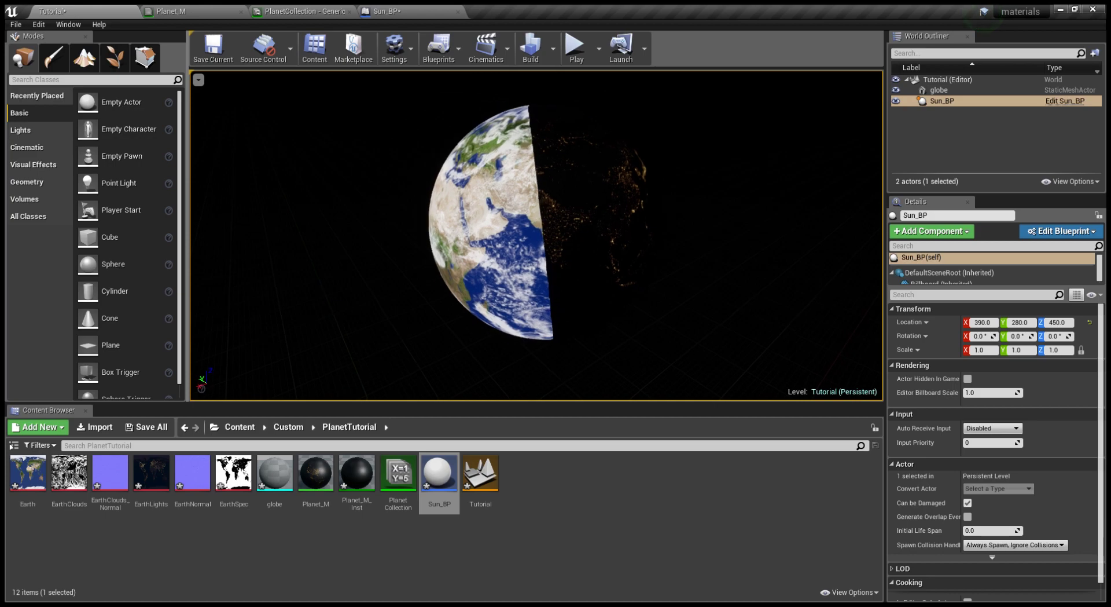
double_click(357, 483)
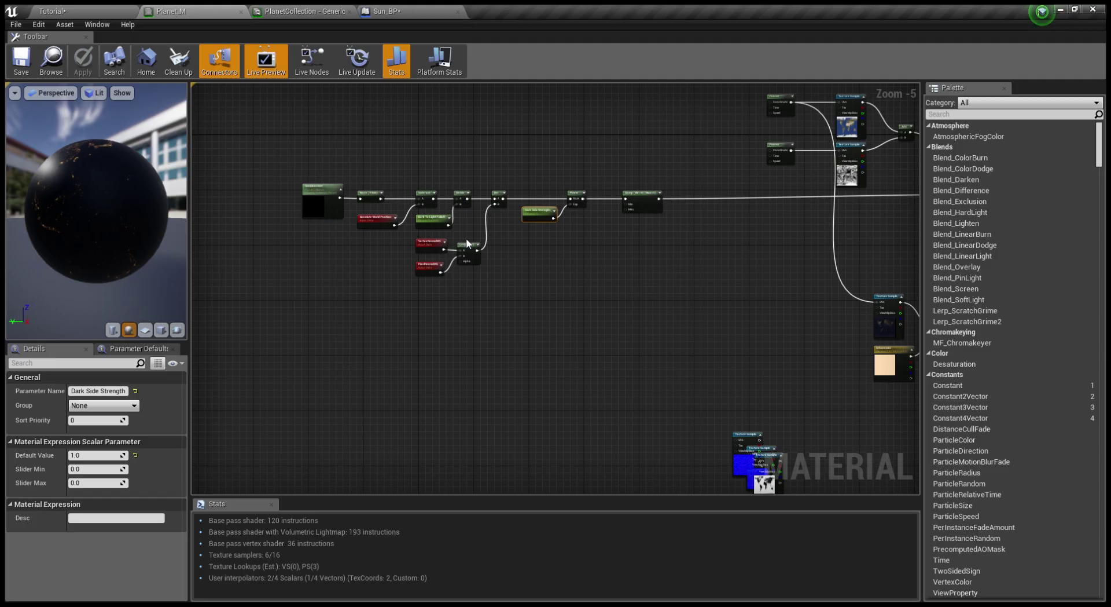
Step: Examine the falloff and strength nodes in the Planet_M graph and the light-to-dark transition on the globe
scroll(457, 237, "up", 5)
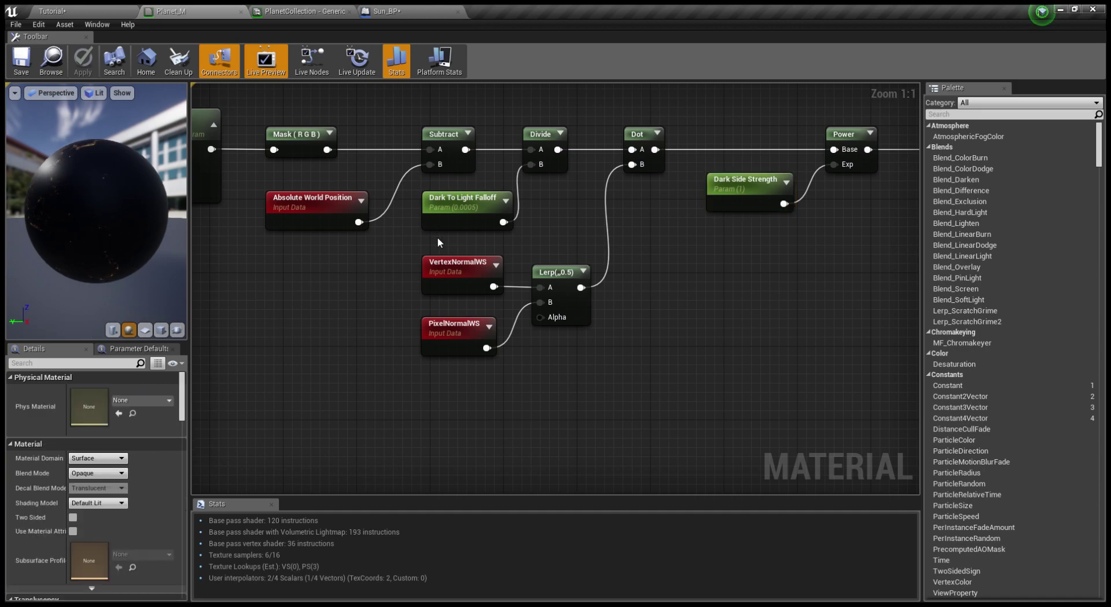
scroll(592, 240, "down", 5)
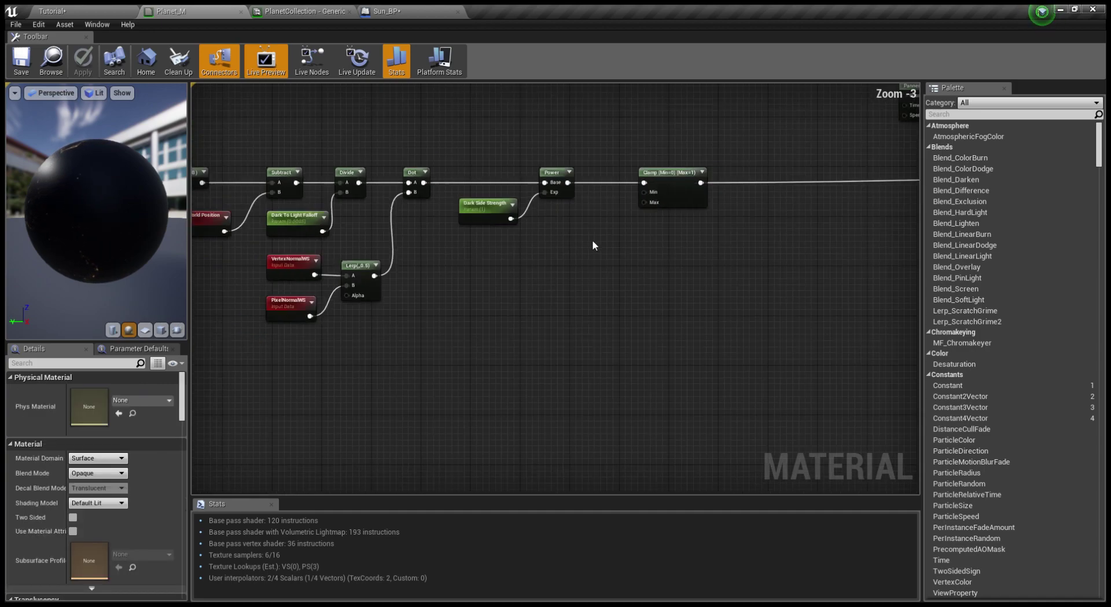
right_click_drag(518, 273, 829, 272)
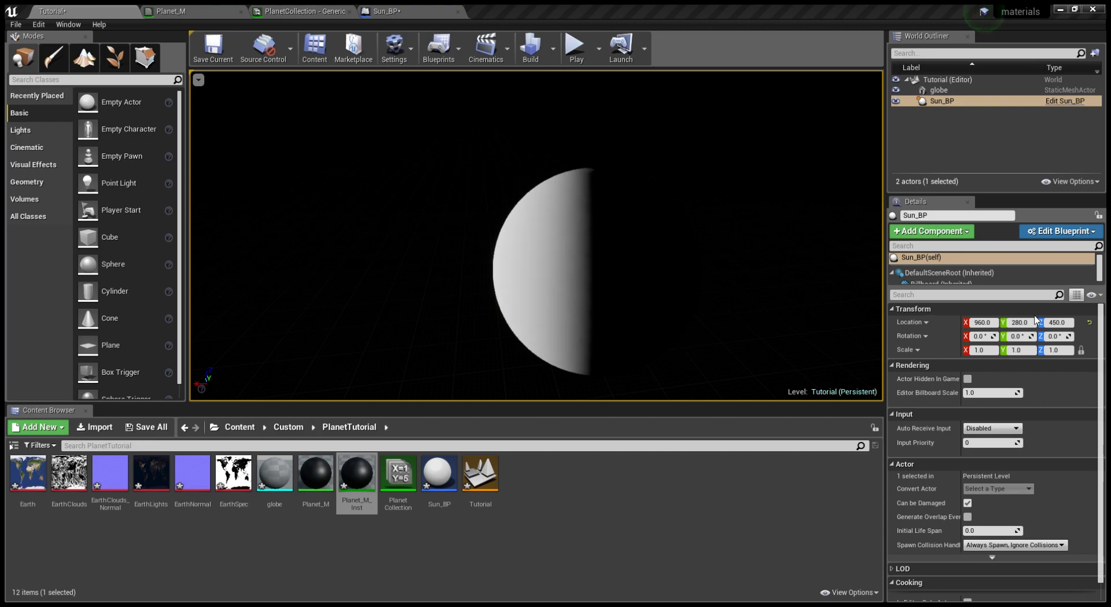
left_click(195, 11)
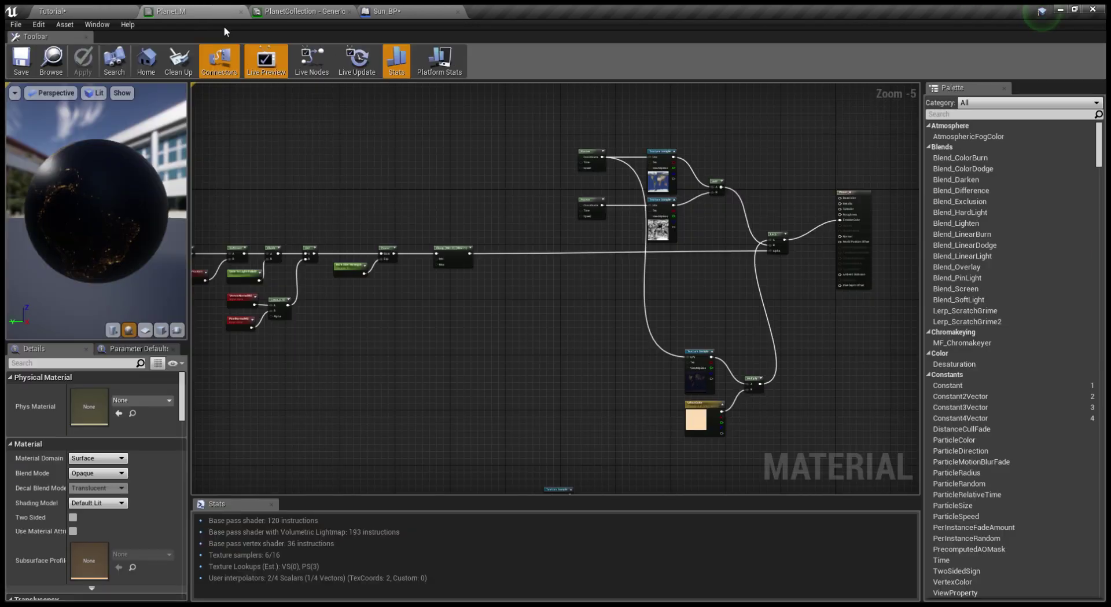
Step: Add a vector parameter named AtmosphereColor with a light blue default of R 0.3275, G 0.818545 and B 1.0
right_click_drag(455, 318, 481, 318)
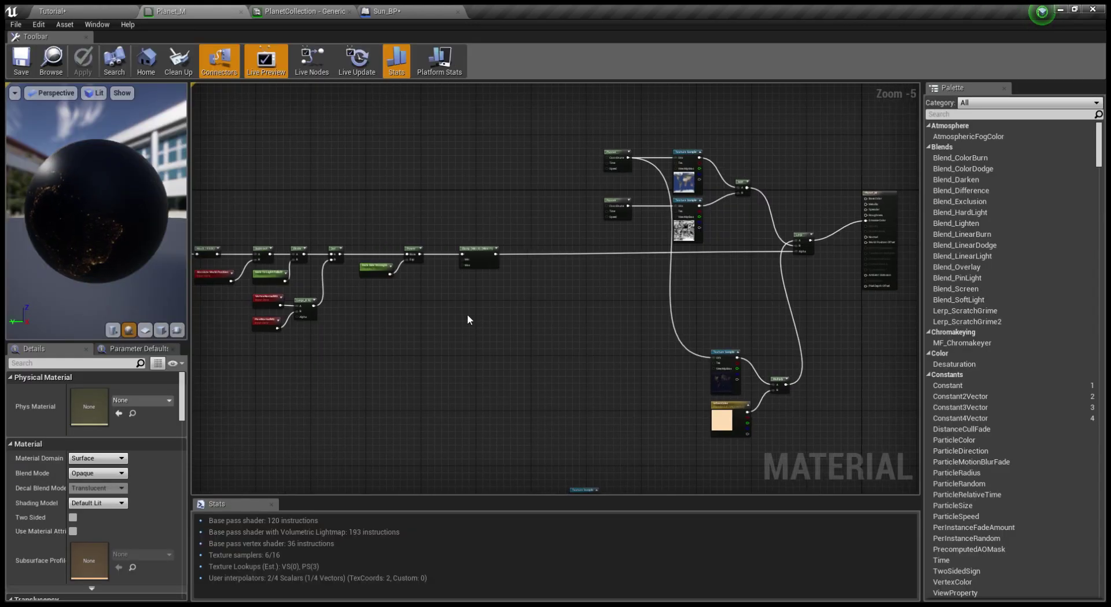
scroll(459, 314, "up", 3)
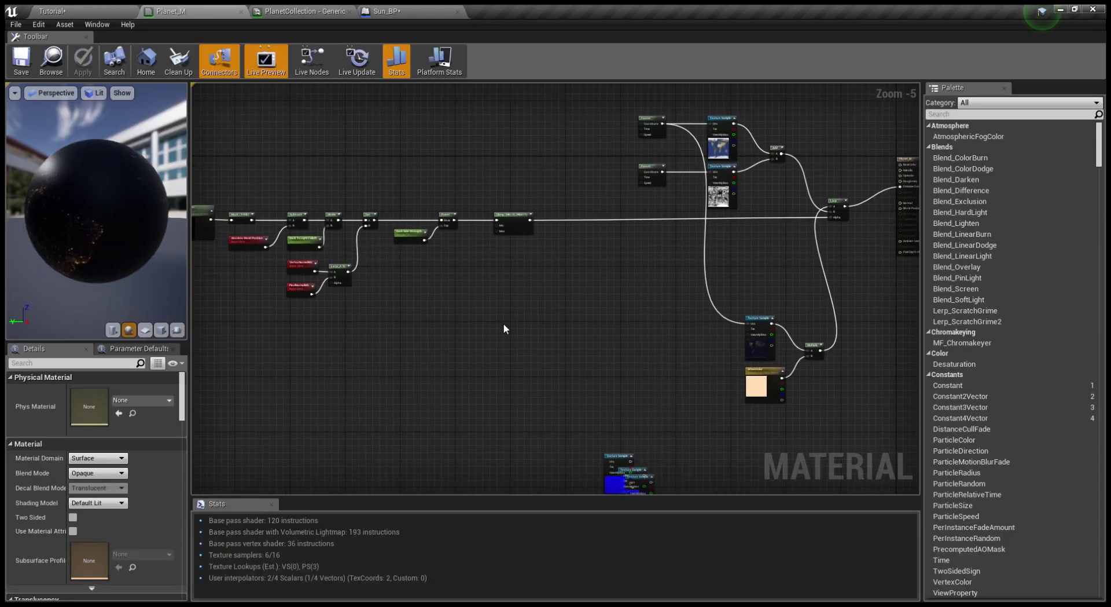
left_click(445, 340)
type("AtmosphereColor")
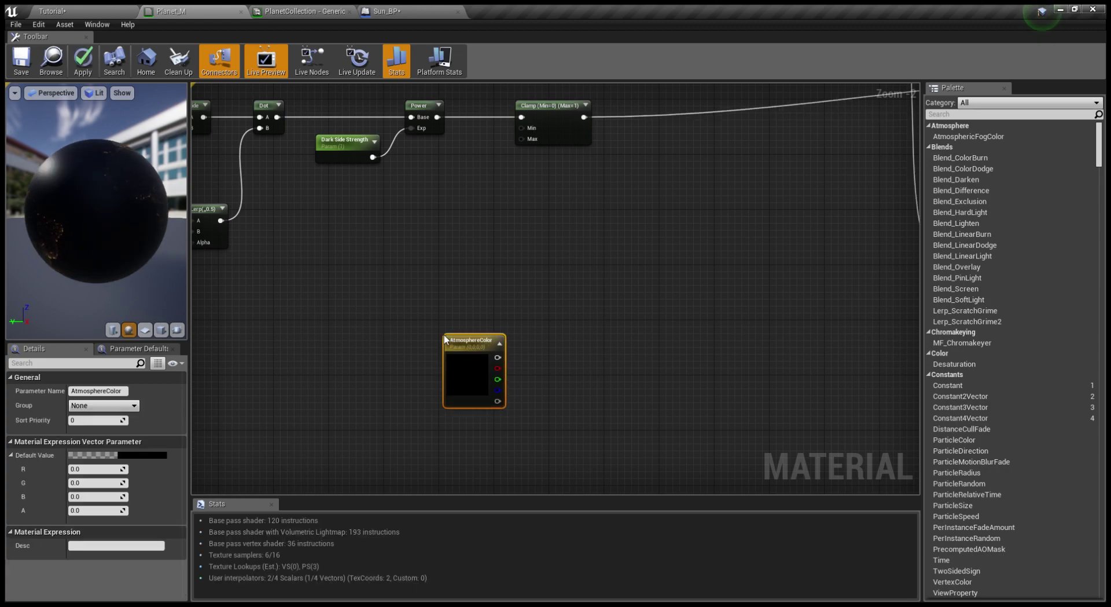
left_click(122, 456)
left_click(238, 392)
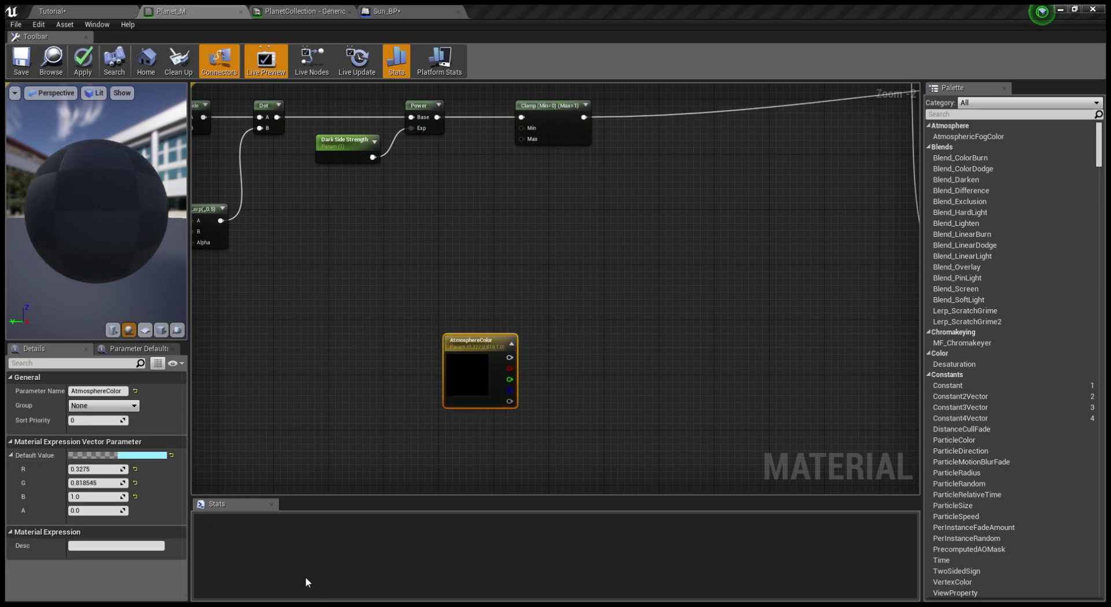
left_click(305, 582)
Step: Feed AtmosphereColor into the A input of a new Multiply node
left_click(618, 370)
left_click_drag(510, 357, 573, 382)
key("Return")
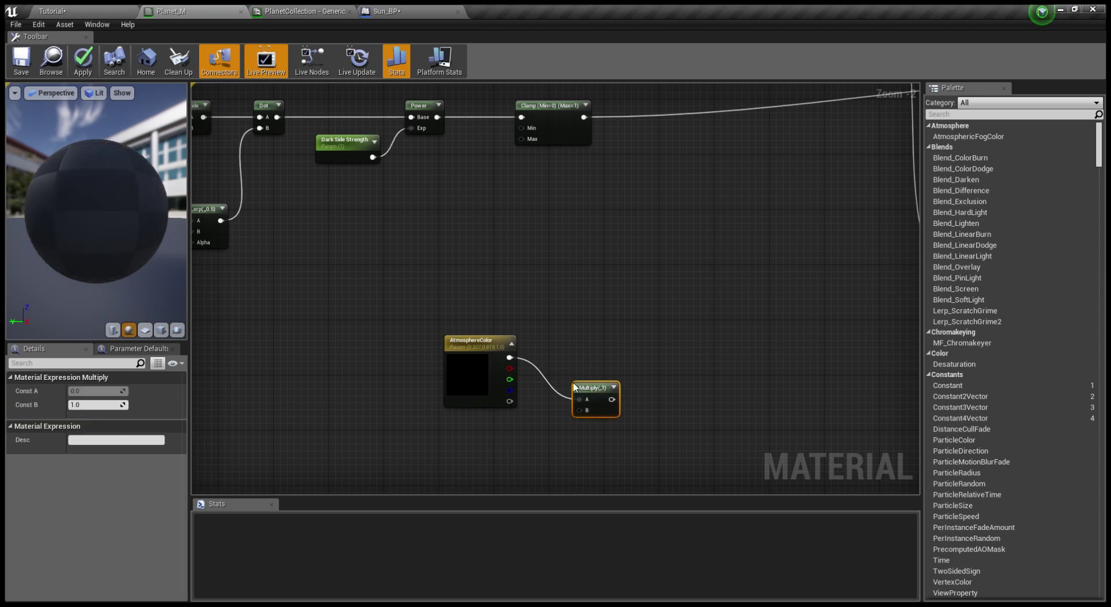
Step: Add a Fresnel node below AtmosphereColor and feed its output into the Base input of a new Power node
right_click_drag(449, 440, 496, 398)
left_click(412, 397)
left_click(421, 398)
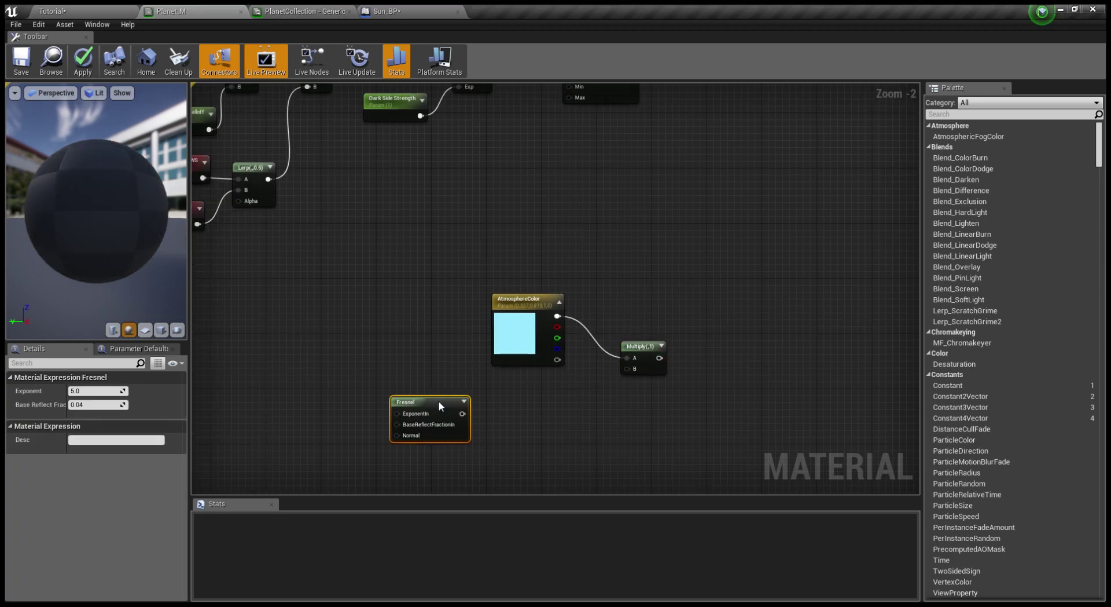
left_click_drag(447, 413, 482, 412)
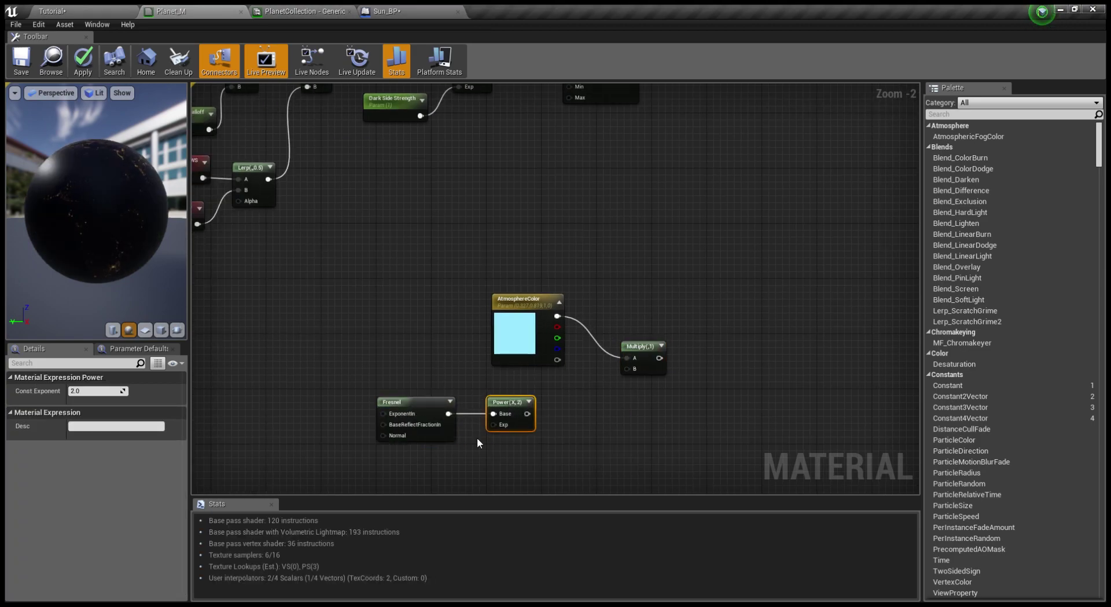
Step: Connect a new scalar parameter AtmospherePower of 1.5 to the Fresnel Power's Exp, and the Power output to the atmosphere Multiply's B input
scroll(477, 442, "up", 2)
left_click(482, 418)
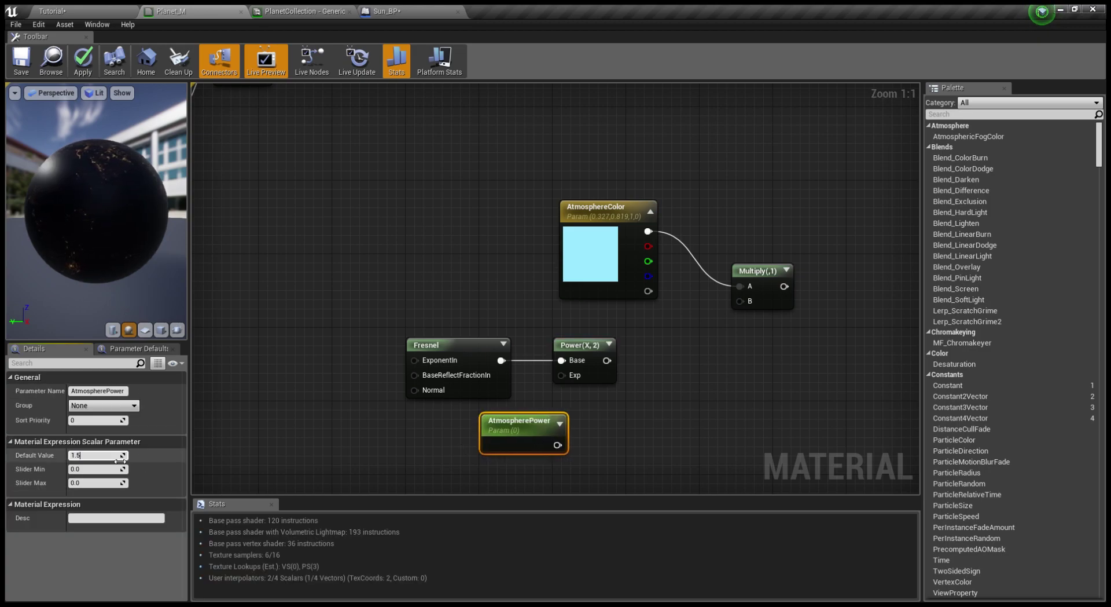
left_click_drag(557, 445, 561, 375)
left_click_drag(528, 436, 453, 433)
right_click_drag(383, 412, 420, 419)
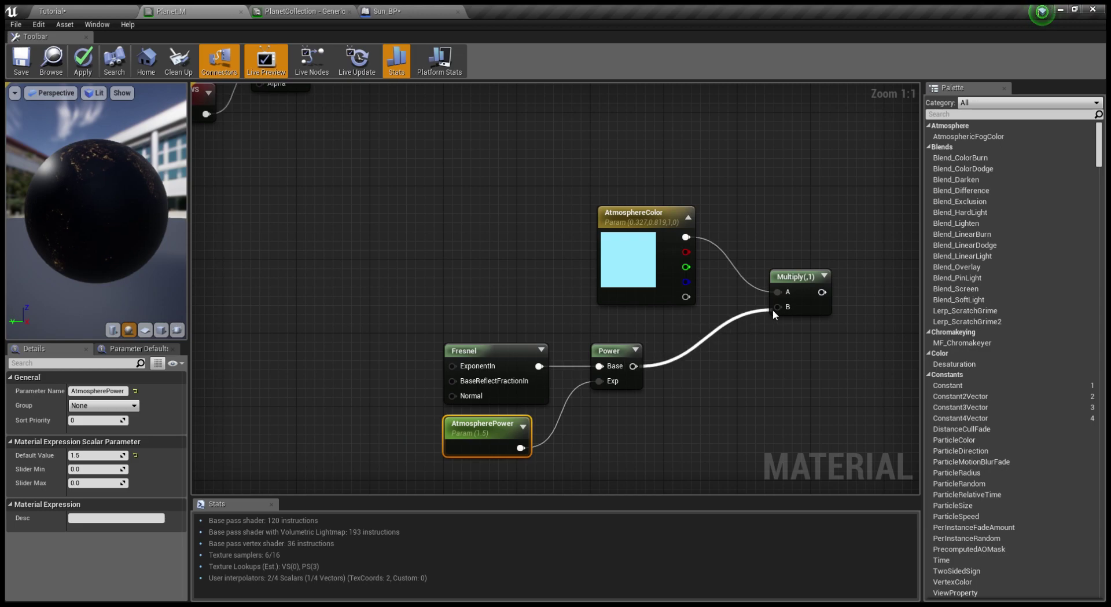
Step: Add scalar parameters AtmosphereStrength, set to 3.0, and BaseReflect, connecting them to the Fresnel node's ExponentIn and BaseReflectFractionIn inputs
right_click_drag(348, 337, 389, 329)
left_click(370, 356)
type("AtmosphereStrength")
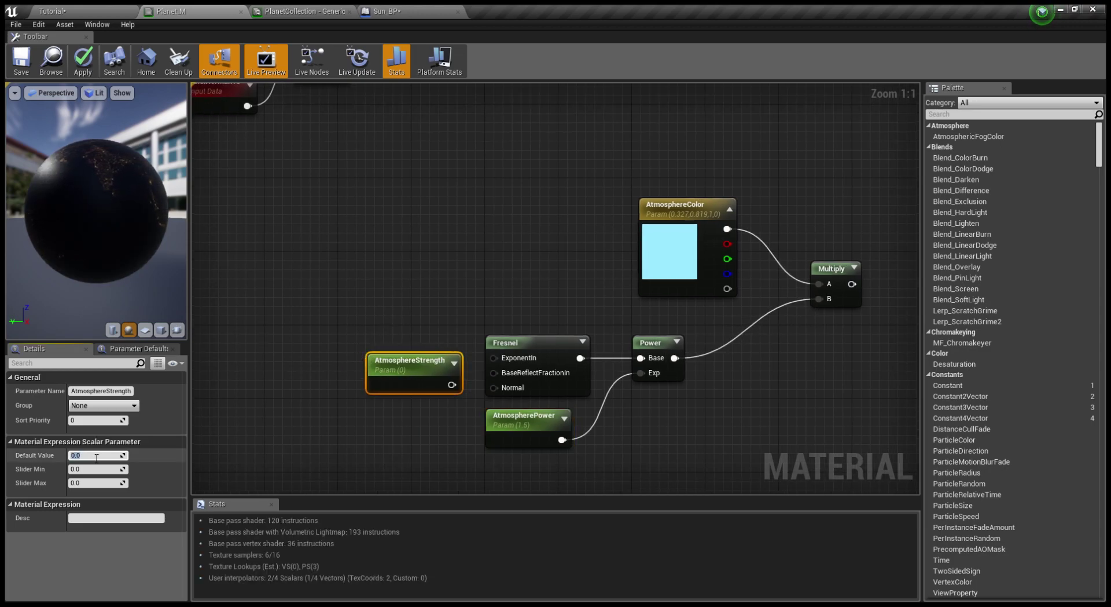
type("3")
key("Return")
left_click_drag(451, 392, 492, 358)
left_click_drag(384, 368, 412, 363)
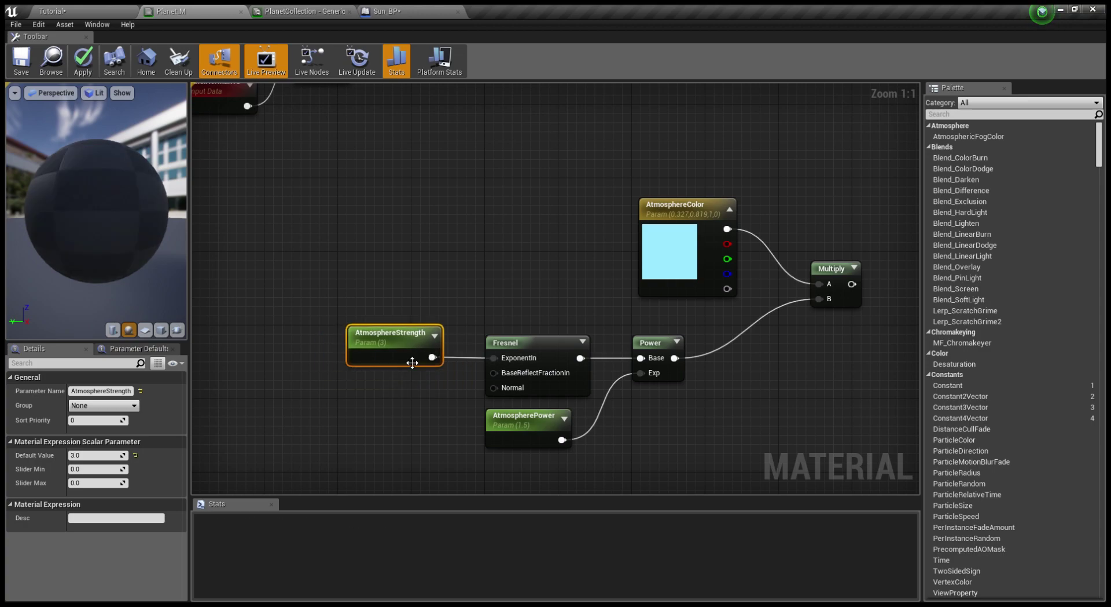
left_click(373, 393)
type("BaseReflect")
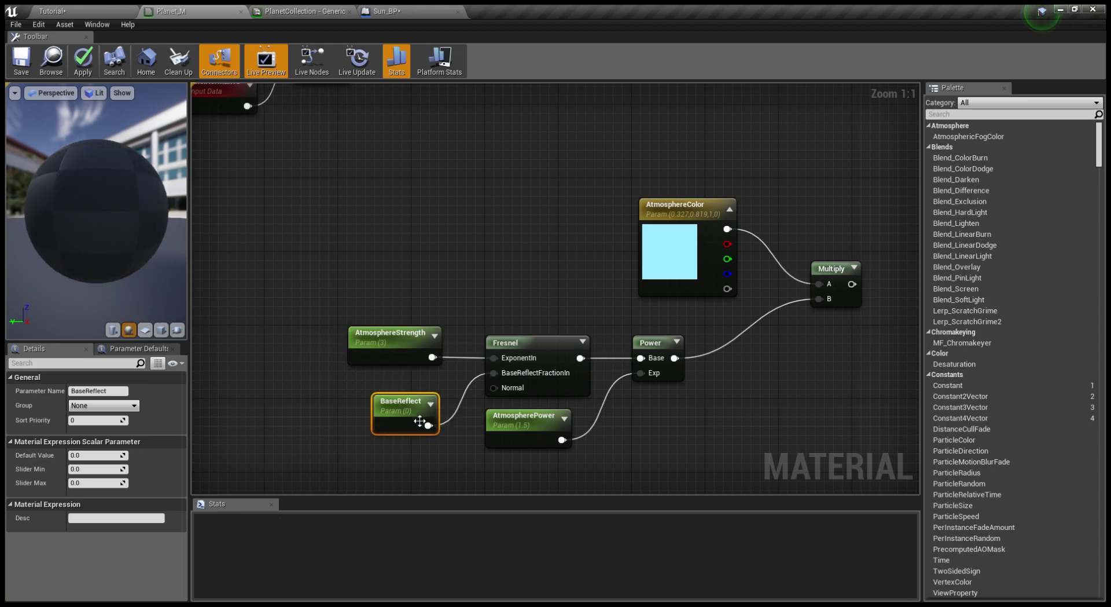
Step: Select the Earth and cloud texture nodes with their Panners and Add node, and move the group further left
scroll(679, 355, "down", 6)
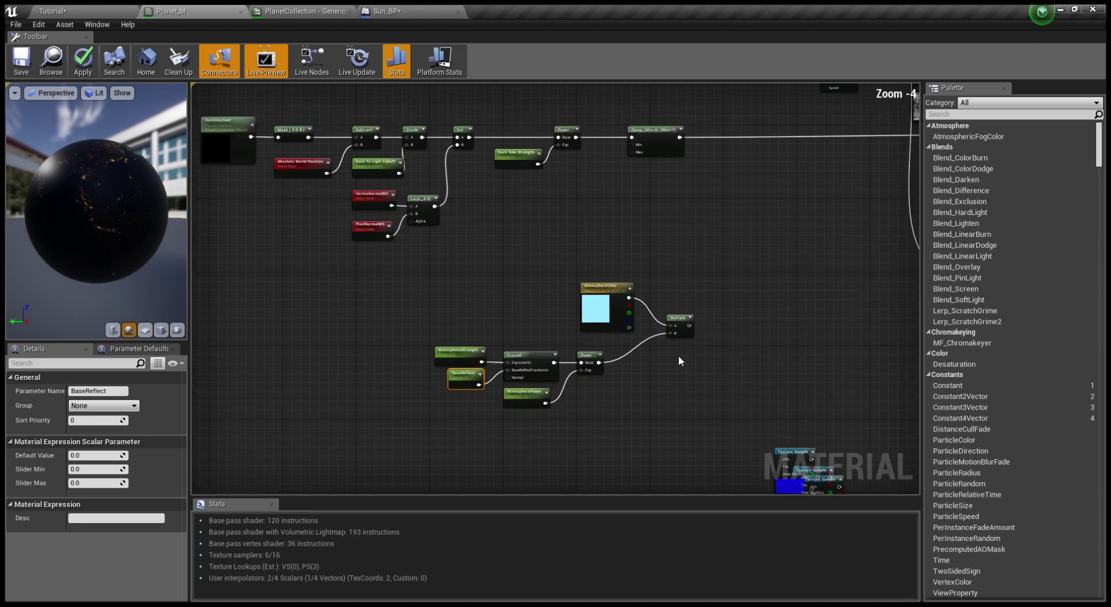
left_click_drag(636, 177, 704, 188)
left_click_drag(693, 141, 511, 109)
Step: Connect the atmosphere Multiply output directly to the material's Emissive Color and save the material to preview the glow
scroll(499, 125, "up", 1)
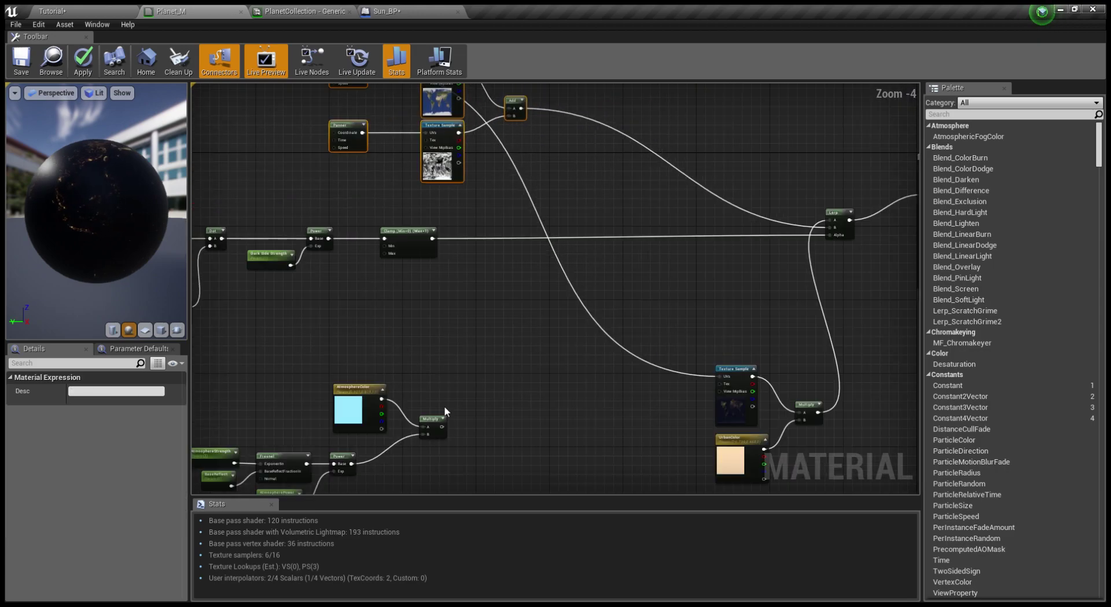
left_click_drag(442, 426, 704, 194)
scroll(510, 267, "down", 1)
left_click(21, 60)
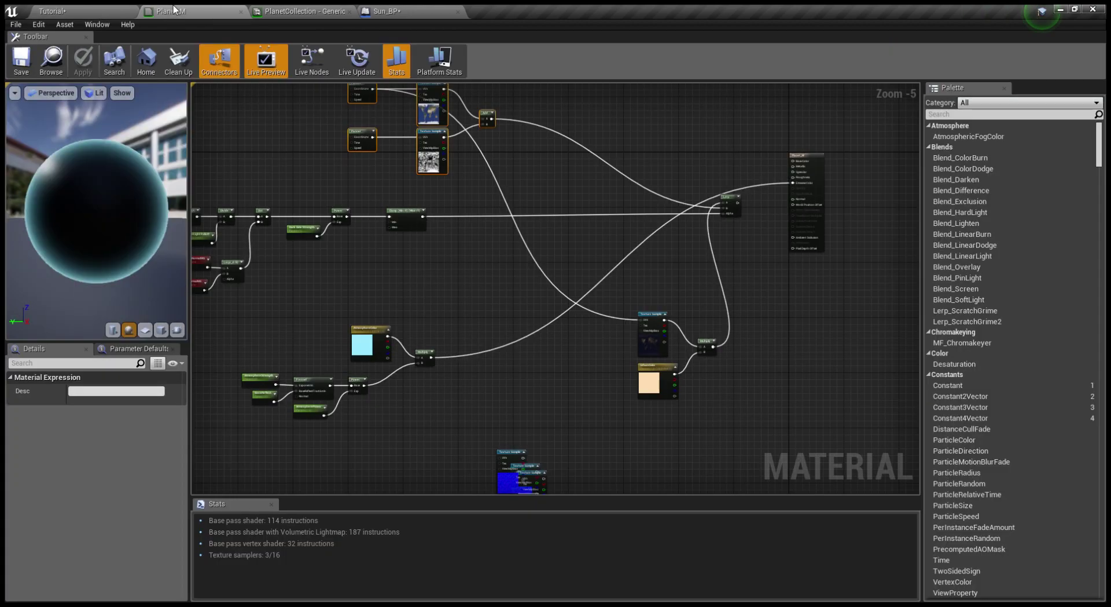
Step: Feed the combined Earth and clouds Add output into the A input of a new Add node
scroll(552, 245, "up", 1)
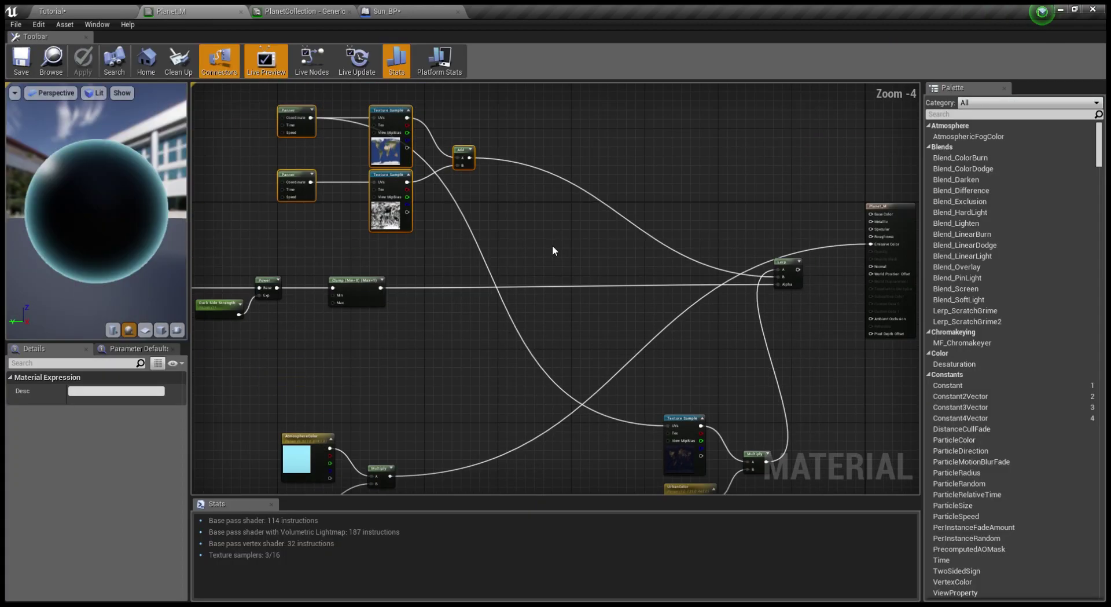
left_click_drag(469, 157, 585, 210)
left_click_drag(583, 206, 583, 207)
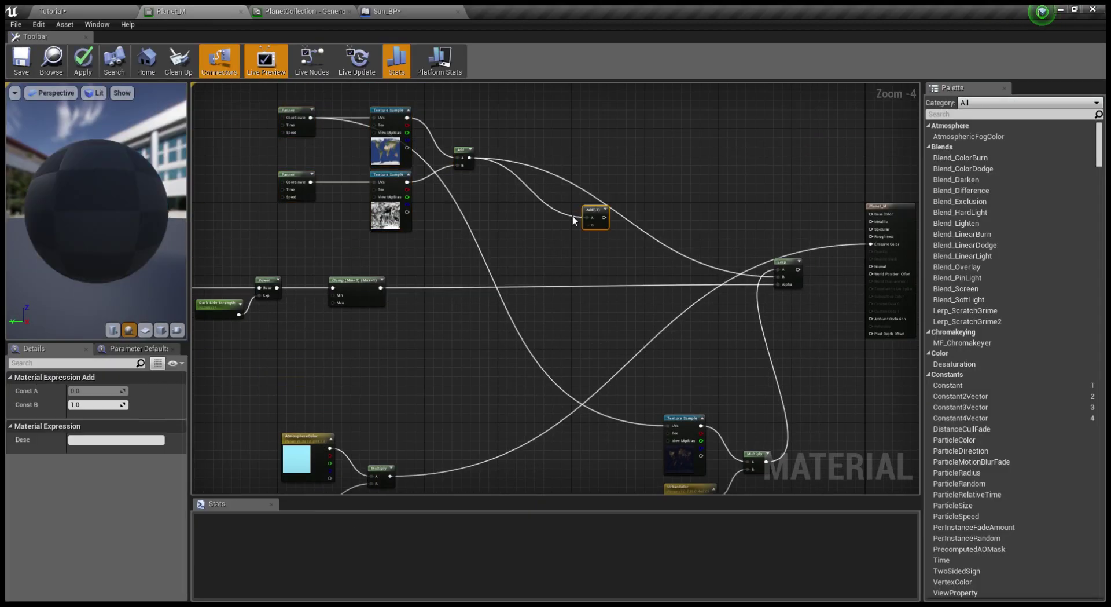
Step: Feed the atmosphere Multiply into the new Add's B input, the Add into the main Lerp's B, and the Lerp back into Emissive Color
right_click_drag(575, 219, 597, 197)
left_click_drag(412, 455, 801, 248)
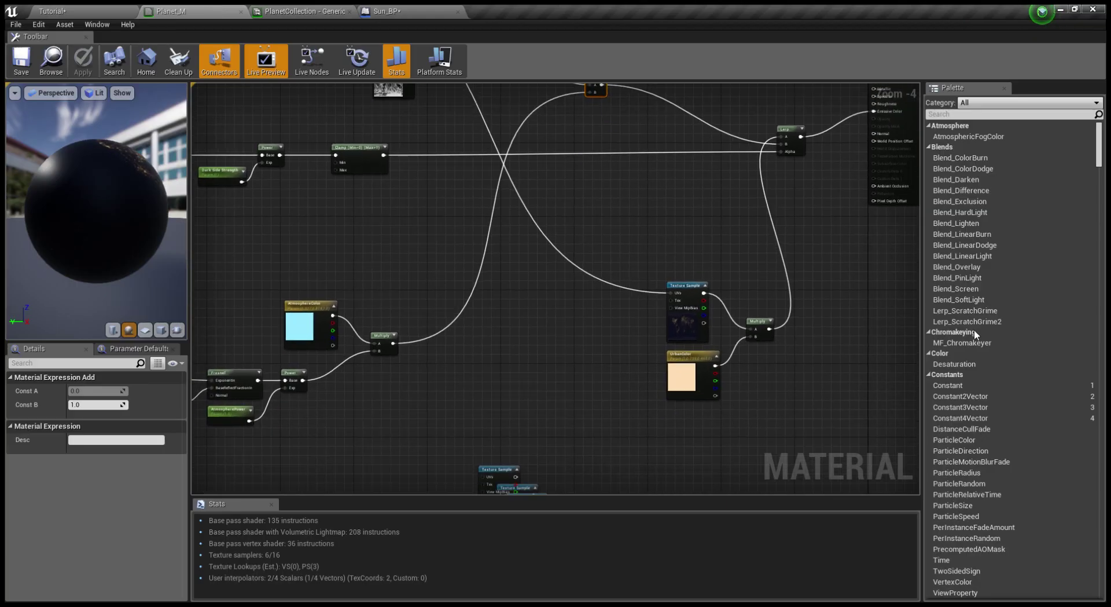
Step: Add a second Multiply after the atmosphere Multiply, with a scalar parameter AtmosphereEmissive set to 1 in its B input
scroll(502, 316, "up", 3)
left_click_drag(489, 313, 581, 310)
left_click(523, 362)
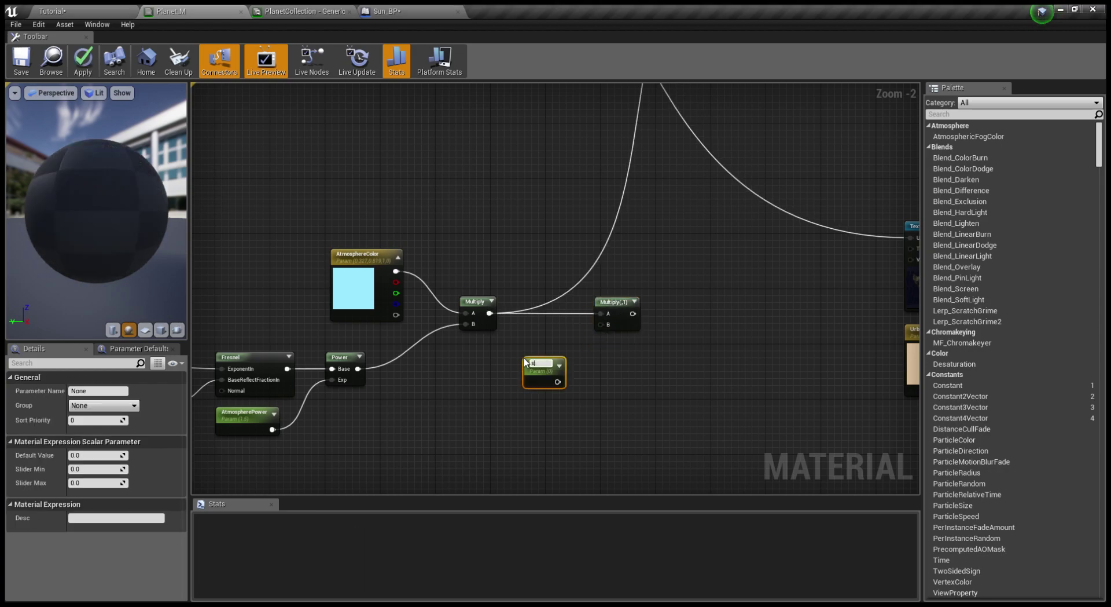
type("AtmosphereE")
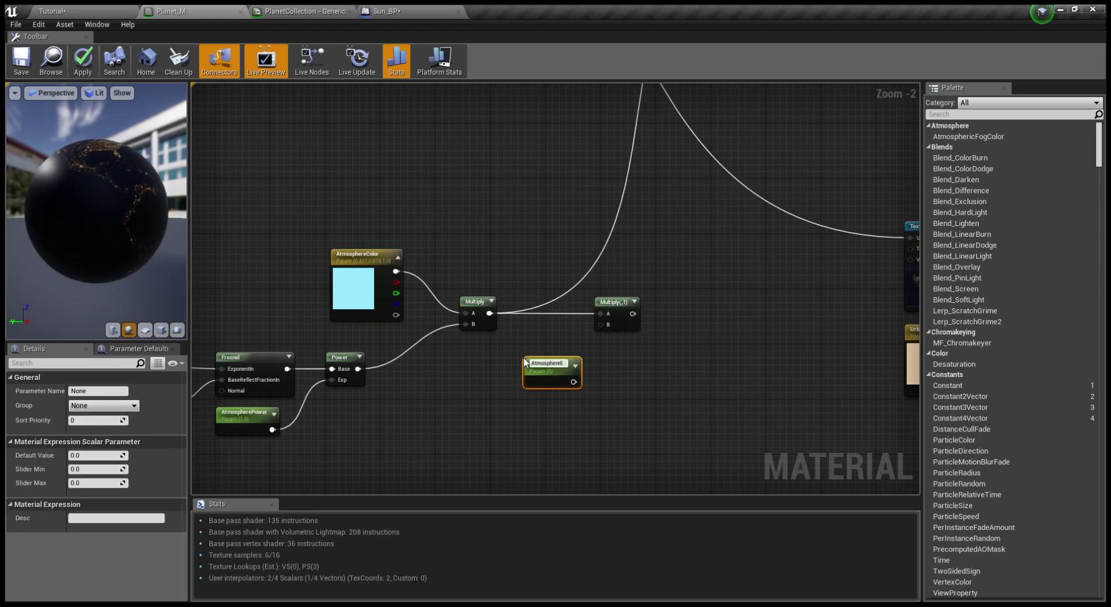
left_click(105, 456)
type("1")
key("Return")
left_click_drag(586, 381, 600, 326)
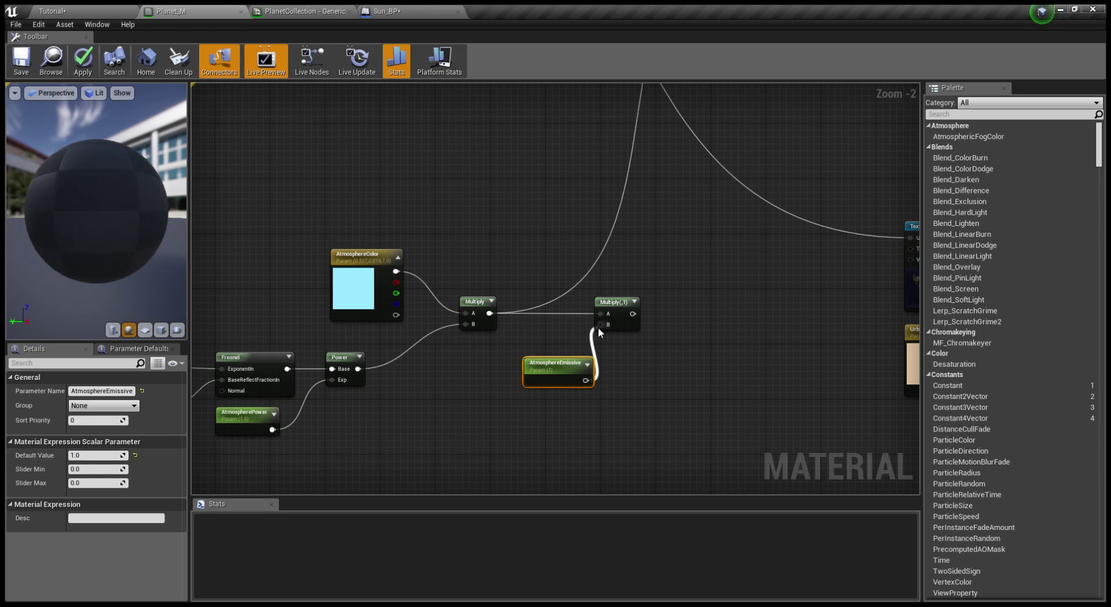
Step: Connect the AtmosphereEmissive Multiply output to the B input of the Add that combines atmosphere and planet surface
scroll(600, 354, "down", 3)
scroll(602, 353, "up", 1)
right_click_drag(602, 353, 495, 396)
left_click_drag(510, 373, 616, 121)
Step: Enclose the atmosphere nodes in a comment box titled Atmosphere
right_click_drag(348, 317, 489, 268)
scroll(480, 268, "down", 2)
left_click_drag(383, 273, 567, 342)
left_click_drag(434, 336, 332, 364)
type("cA")
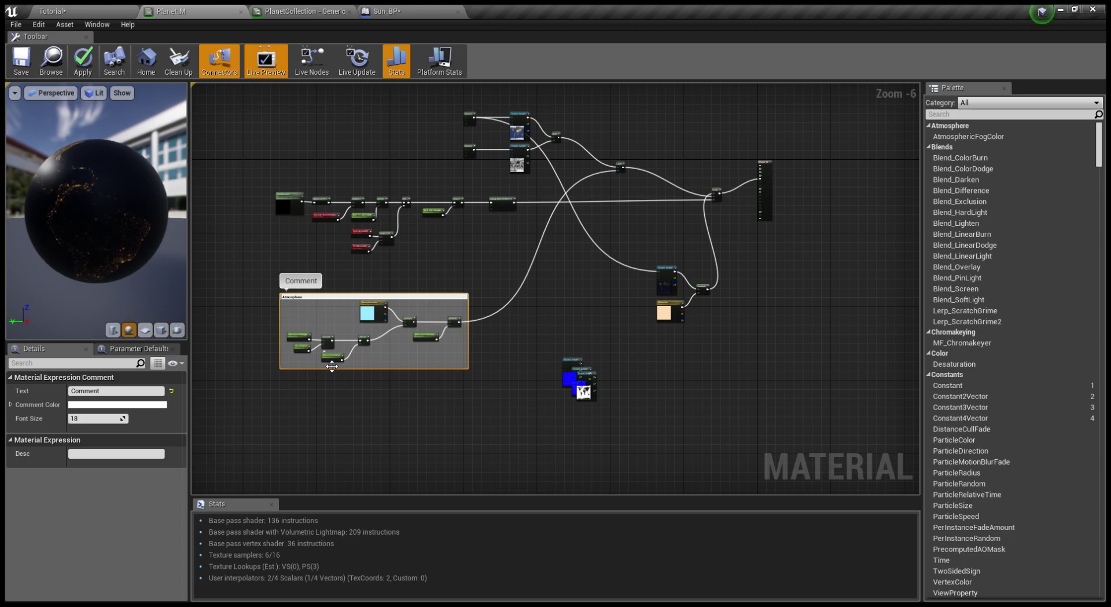
Step: Enclose the sun vector and dark side nodes in a comment titled Sun Direction and dark side controls, and shift it left
left_click_drag(270, 189, 505, 254)
key("c")
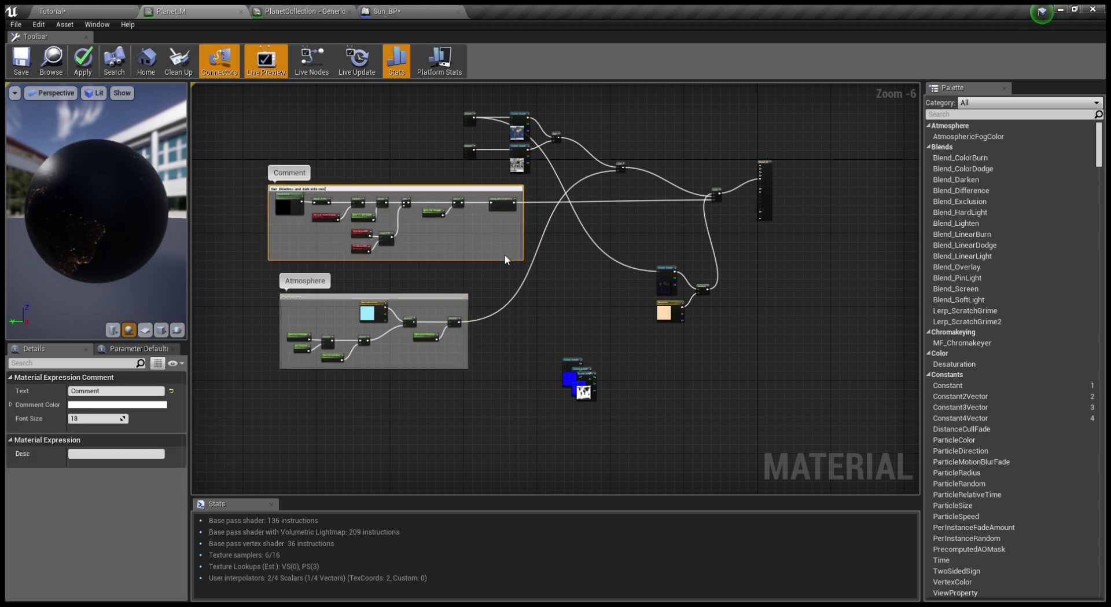
type("trols")
key("Return")
left_click_drag(350, 187, 230, 185)
Step: Move the unused Texture Samples down and to the left, clear of the connected nodes
right_click_drag(514, 329, 439, 307)
left_click_drag(441, 310, 529, 387)
left_click_drag(505, 356, 474, 402)
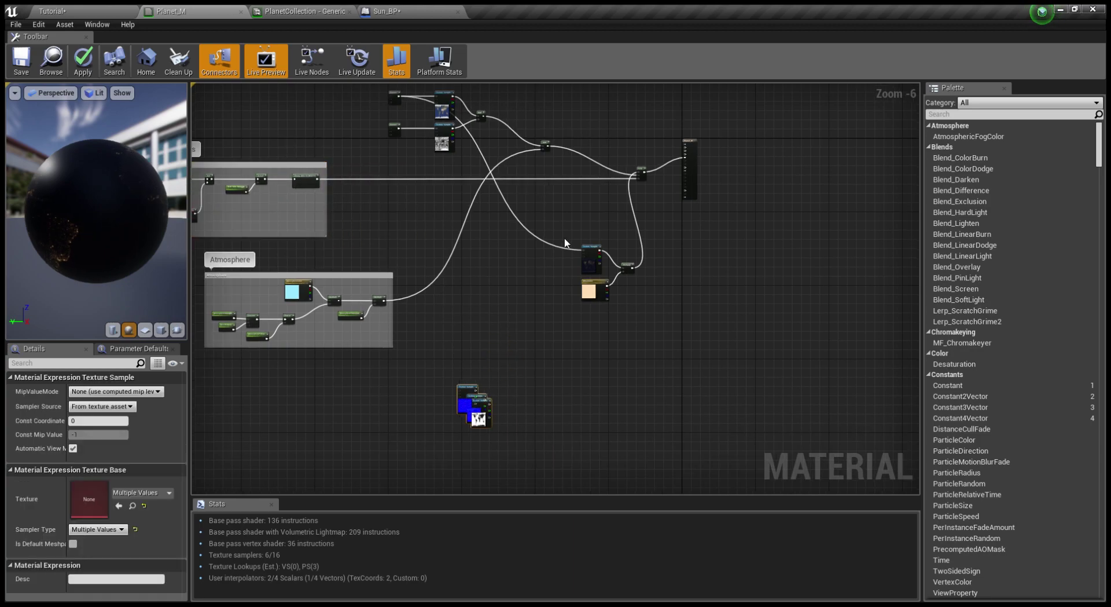
Step: Enclose the city lights nodes in a comment titled Urban Lights and shift the group left
left_click_drag(566, 243, 637, 311)
type("cUrban Lights")
key("Return")
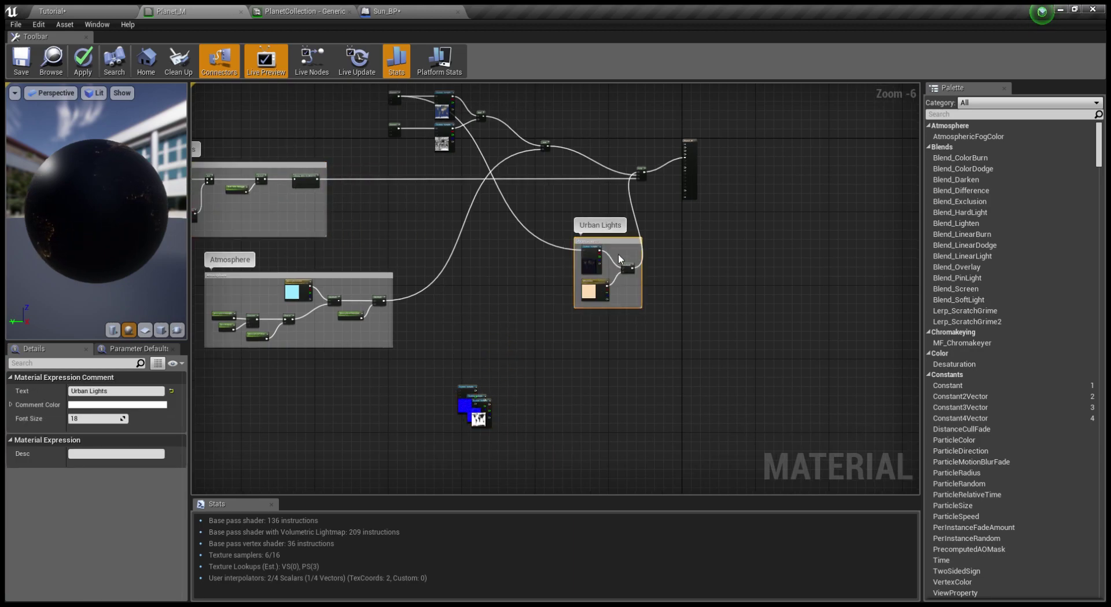
left_click_drag(616, 241, 530, 240)
Step: Save the material, view the planet in the Tutorial level, and return to the Planet_M graph
left_click(551, 193)
right_click_drag(551, 192, 731, 204)
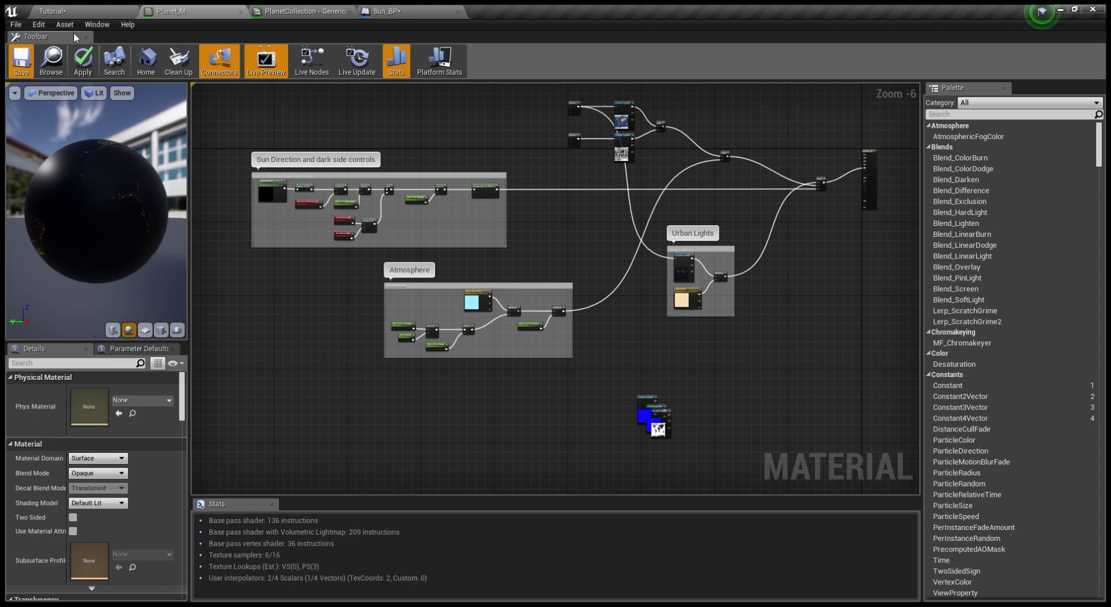
left_click(55, 11)
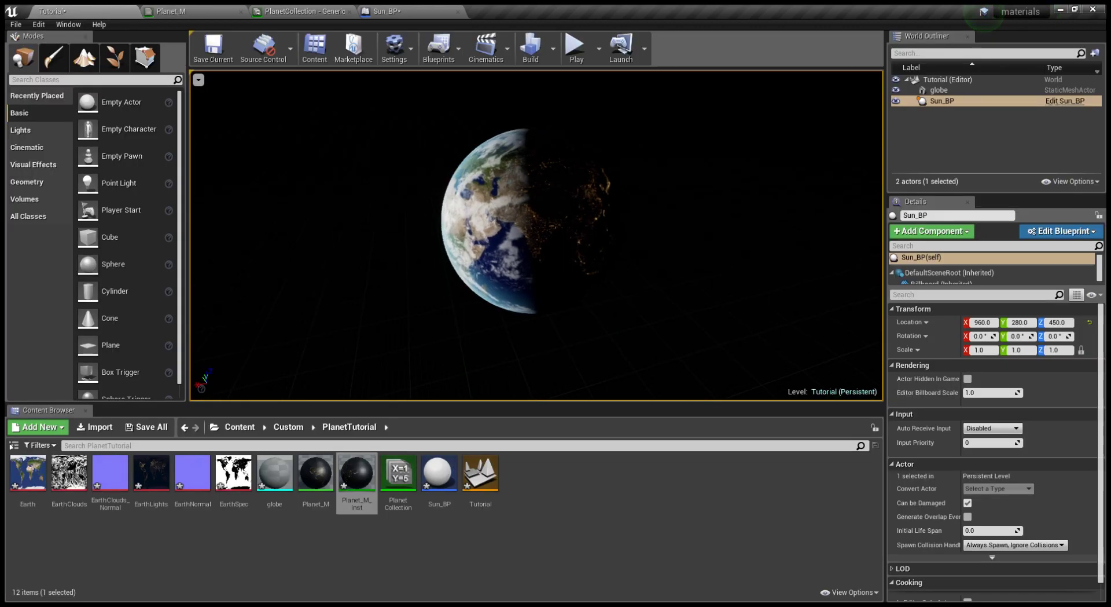
left_click(228, 10)
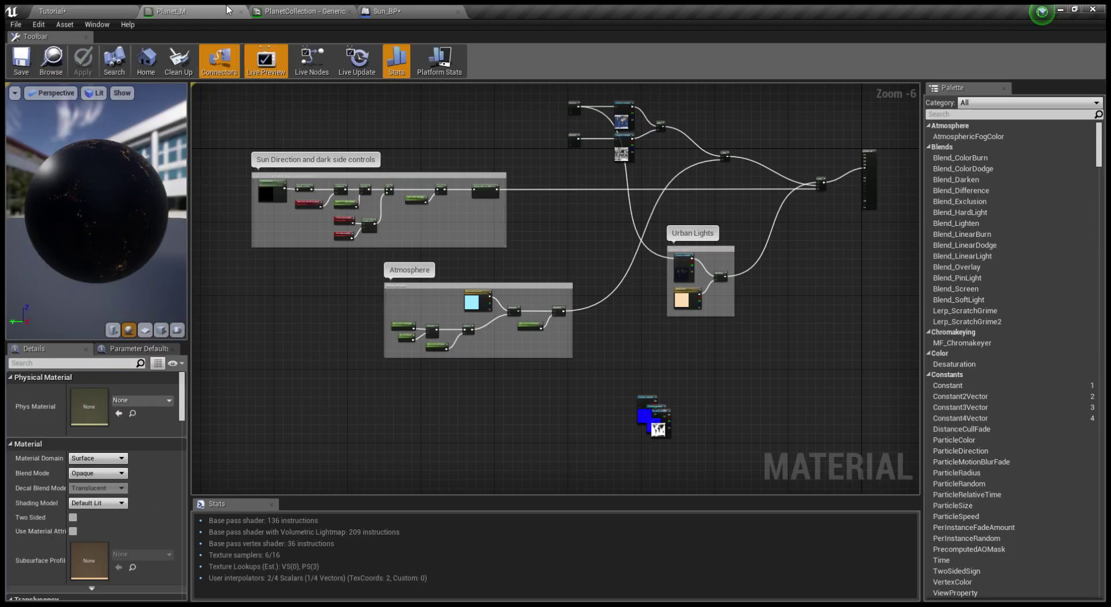
Step: Move the Earth and clouds texture group up and left, and spread both Panners further left of the Texture Samples
right_click_drag(534, 168, 405, 237)
left_click_drag(410, 138, 555, 229)
left_click_drag(495, 210, 420, 130)
left_click(385, 164)
right_click_drag(384, 164, 474, 231)
scroll(414, 177, "up", 3)
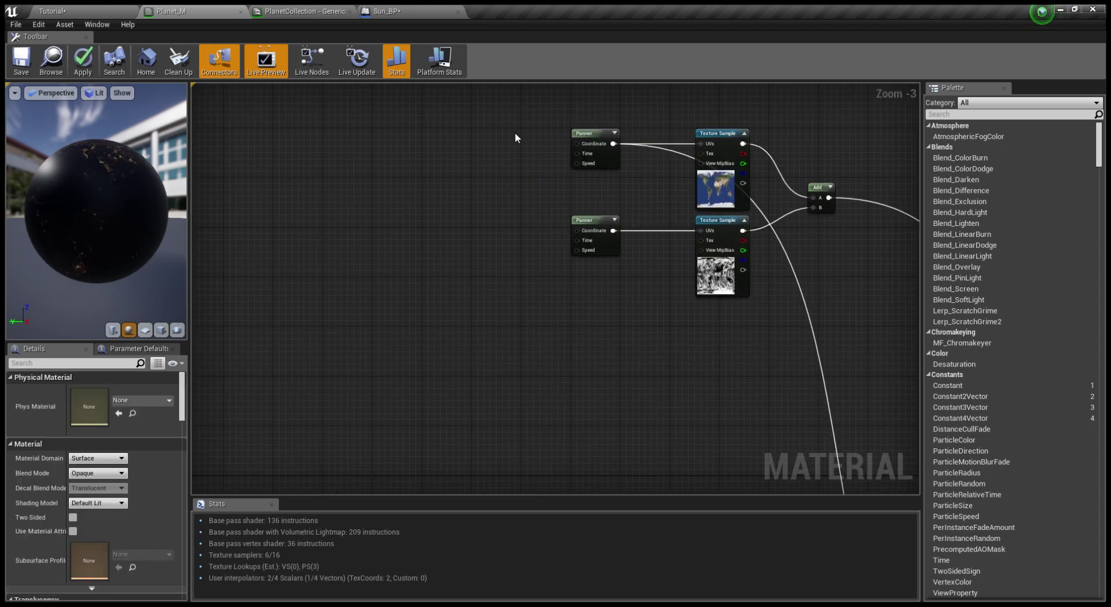
left_click_drag(516, 132, 323, 246)
Step: Add a BumpOffset node between the clouds Panner and the clouds Texture Sample
left_click(384, 261)
left_click_drag(465, 262, 485, 271)
key("b")
left_click(384, 262)
Step: Add a scalar parameter UnderTextureHeight set to -0.1 and connect it to the BumpOffset's Height input
left_click(328, 299)
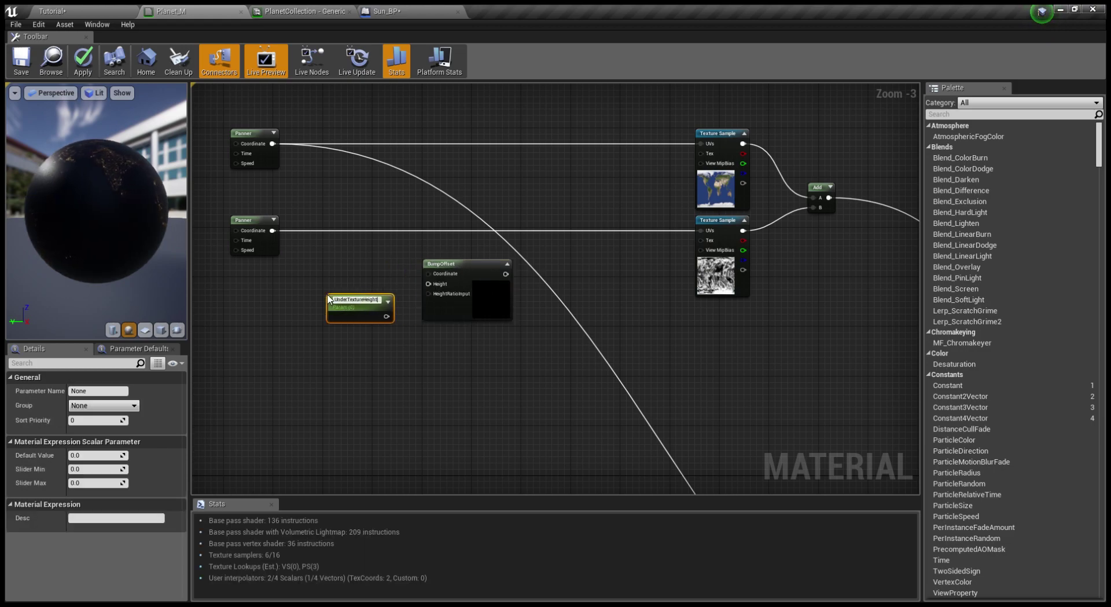
left_click(93, 456)
type("-0.1")
key("Return")
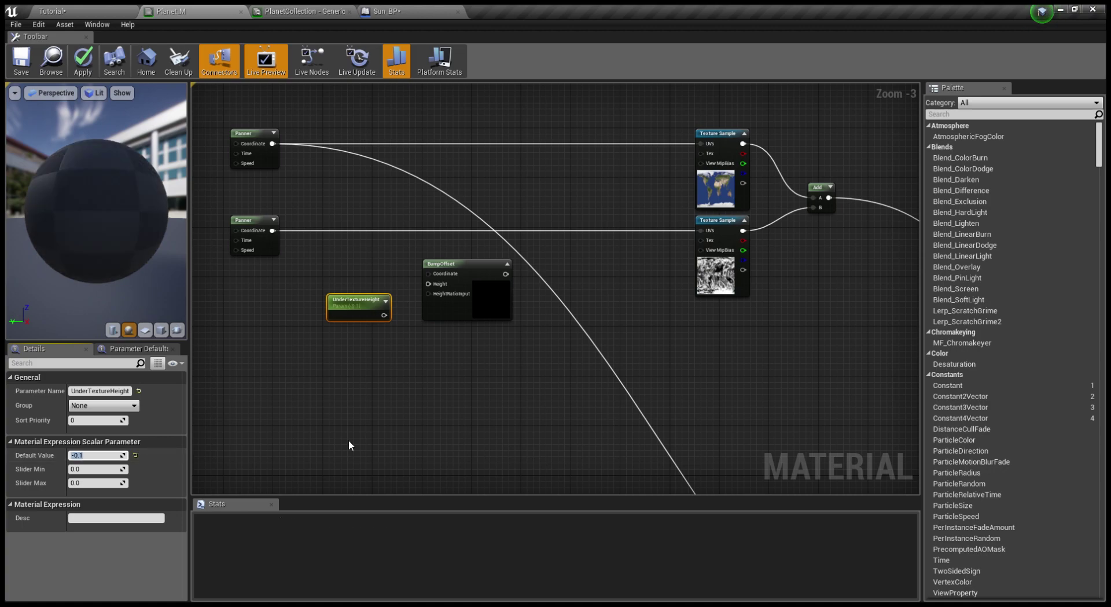
left_click_drag(384, 315, 428, 283)
Step: Add a scalar parameter Cloud Depth set to 0.001 and connect it to the BumpOffset's HeightRatioInput
left_click(347, 327)
type("Clou")
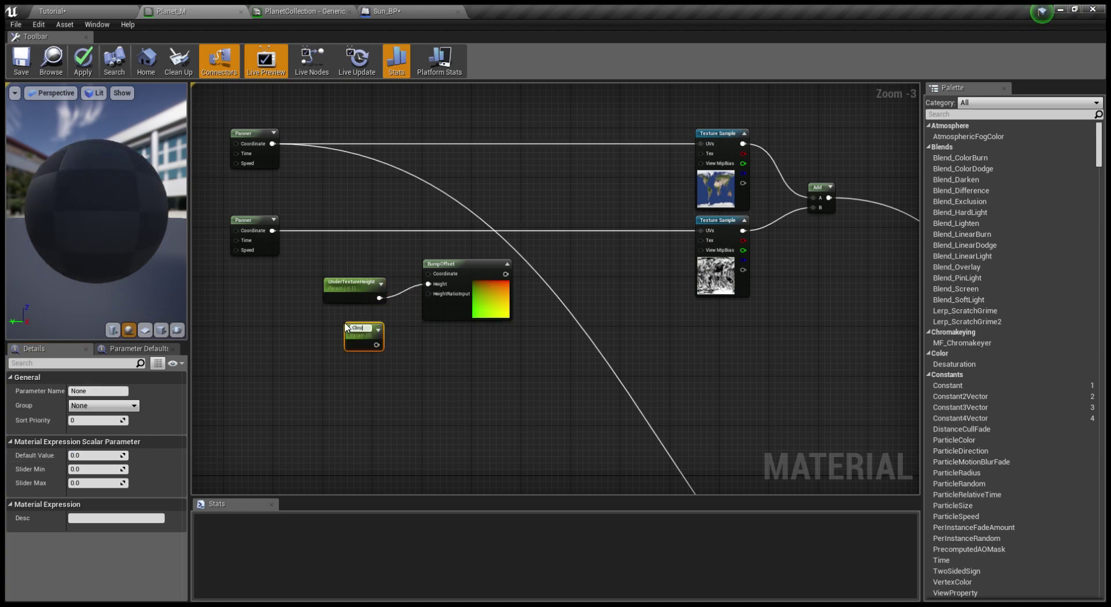
type("d Depth")
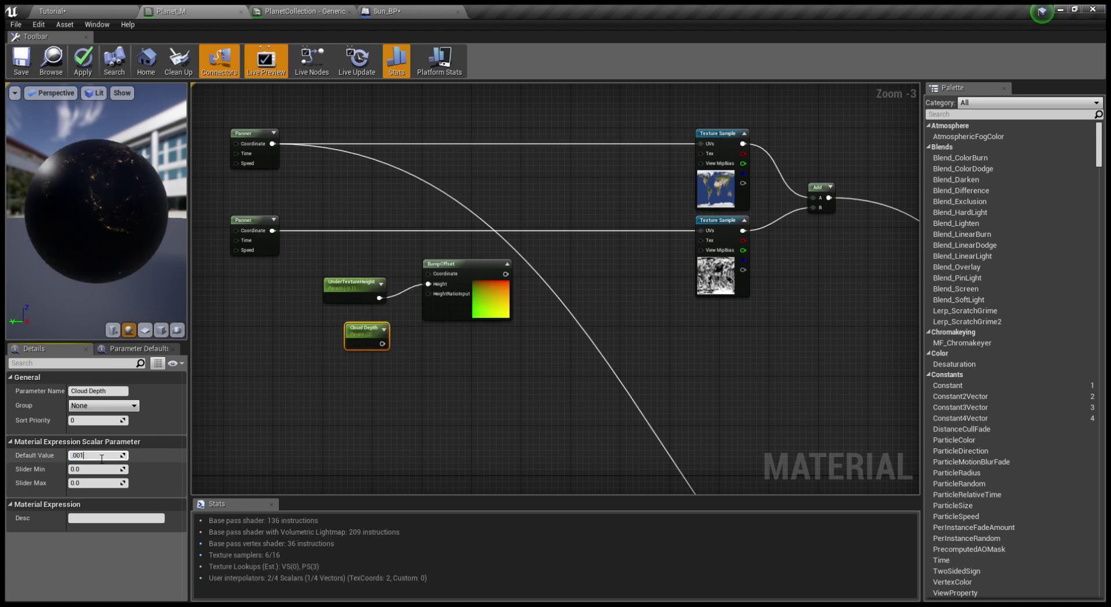
left_click(101, 458)
type(".001")
key("Return")
left_click_drag(383, 343, 429, 294)
Step: Connect the clouds Panner to the BumpOffset's Coordinate and the BumpOffset output to the UVs of a duplicated EarthClouds Texture Sample
left_click_drag(272, 231, 428, 273)
left_click(716, 272)
key("ctrl+w")
left_click_drag(723, 330, 716, 310)
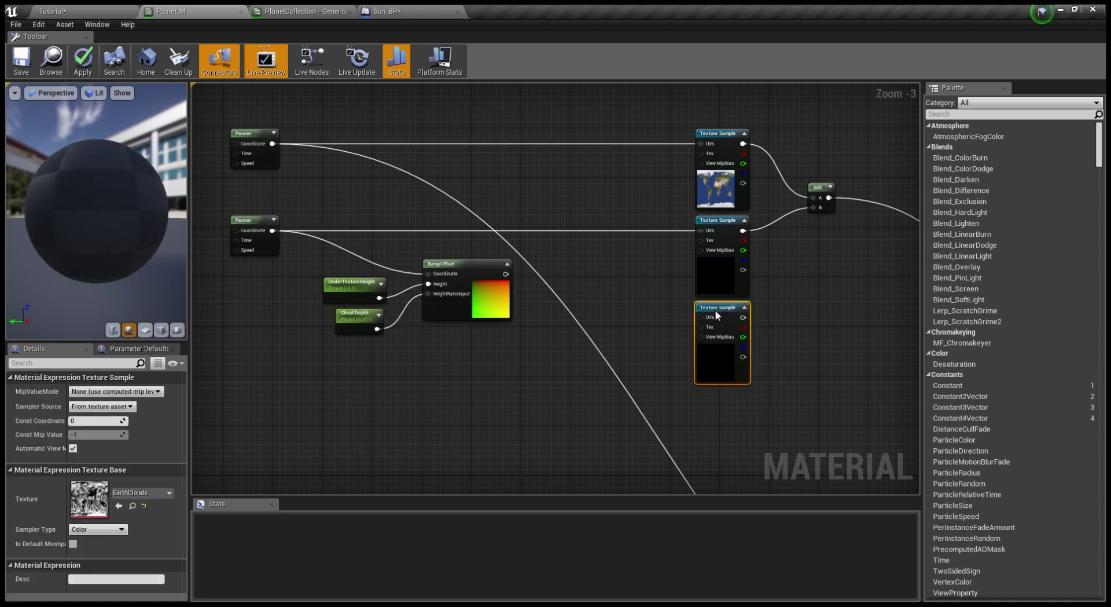
left_click_drag(506, 273, 704, 318)
Step: Move the Panner, BumpOffset and texture group left, and place the Add node level with the Earth Texture Sample
right_click_drag(629, 335, 569, 354)
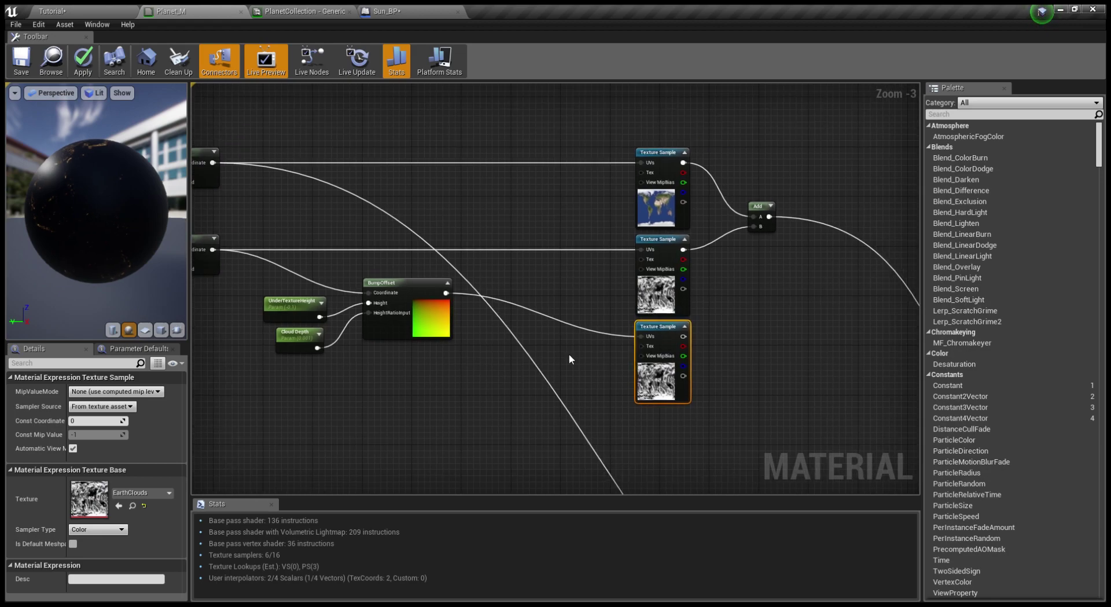
scroll(669, 320, "down", 2)
right_click_drag(669, 320, 624, 272)
left_click_drag(343, 148, 622, 305)
left_click_drag(621, 304, 507, 278)
left_click_drag(670, 210, 604, 155)
left_click(624, 175)
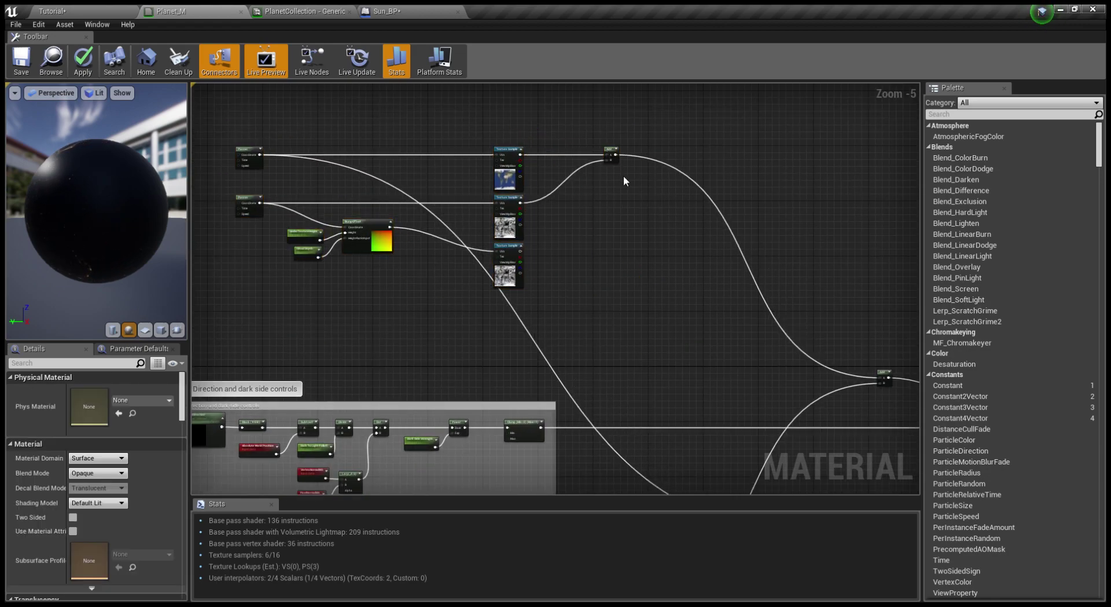
Step: Add a Lerp that takes the offset clouds texture as Alpha and the Earth texture as A
left_click_drag(520, 251, 621, 214)
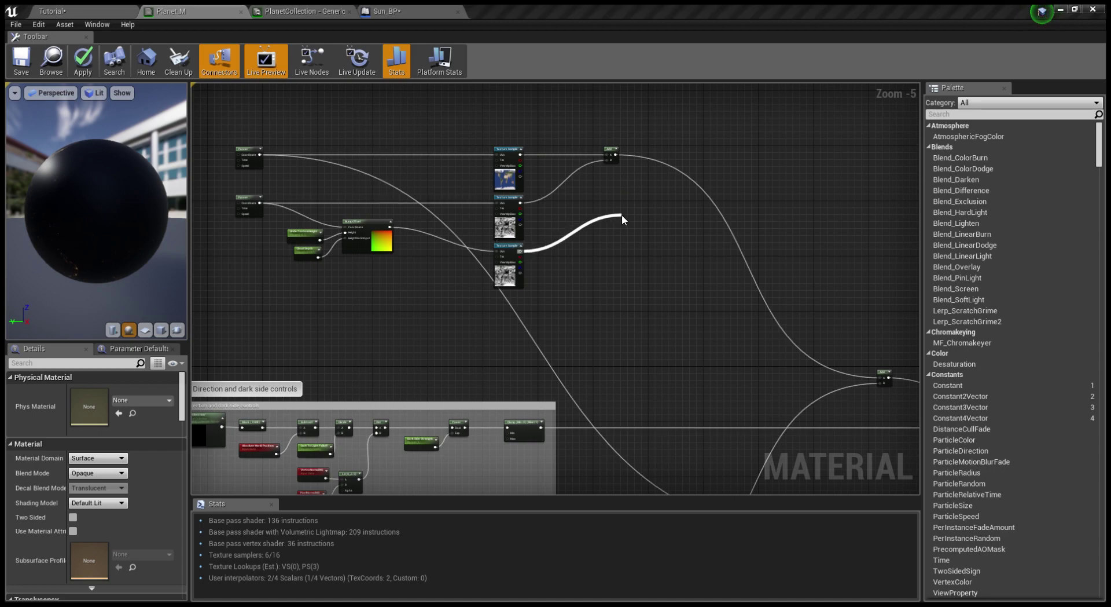
key("Return")
scroll(588, 238, "up", 2)
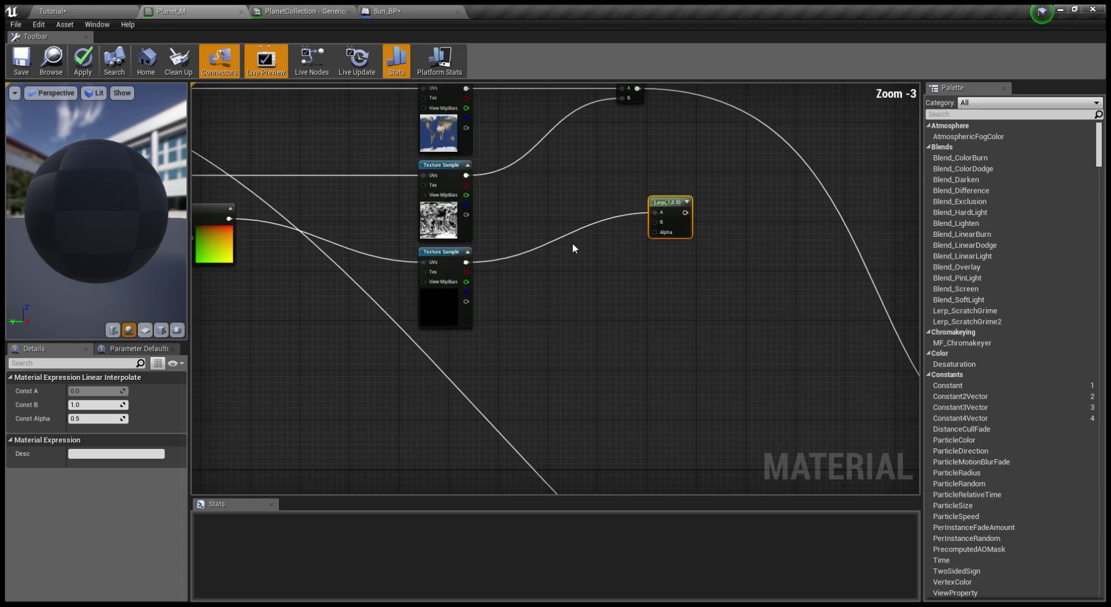
left_click_drag(655, 213, 708, 171, "ctrl")
scroll(709, 172, "down", 2)
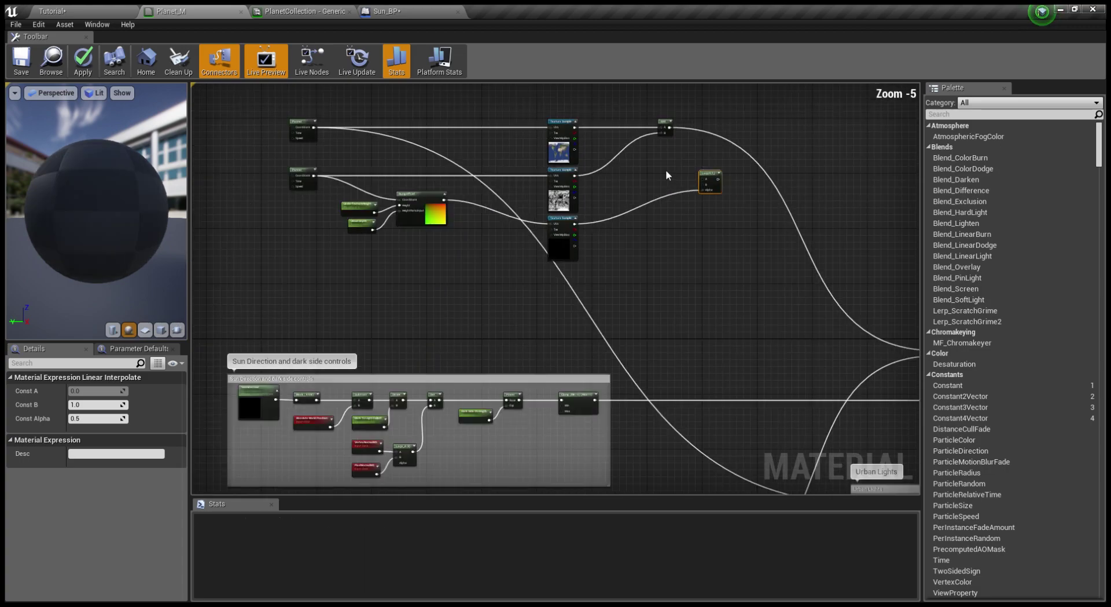
scroll(667, 170, "up", 2)
left_click_drag(454, 134, 680, 226)
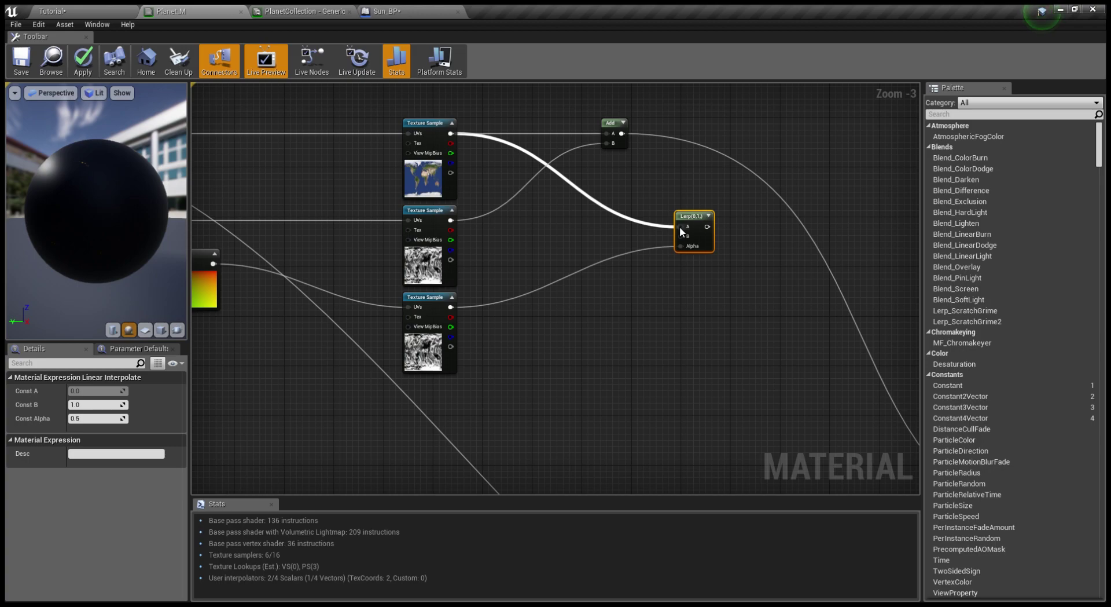
Step: Add a vector parameter CloudShadow with R, G and B at 0.052083 and connect it to the new Lerp's B input
key("v")
left_click(600, 230)
type("CLou")
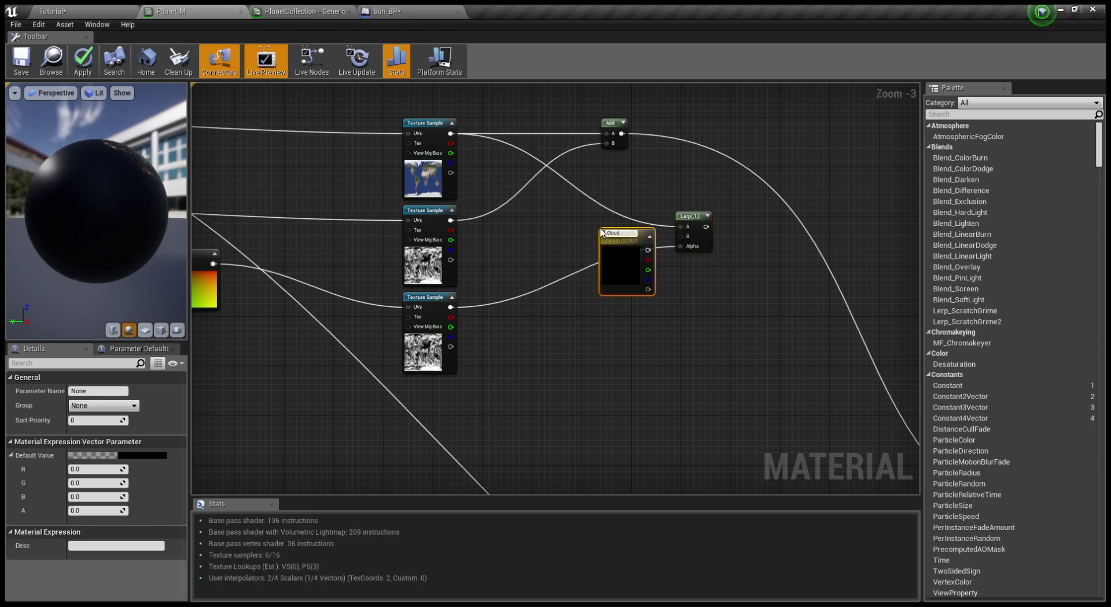
left_click_drag(615, 274, 556, 257)
left_click(116, 455)
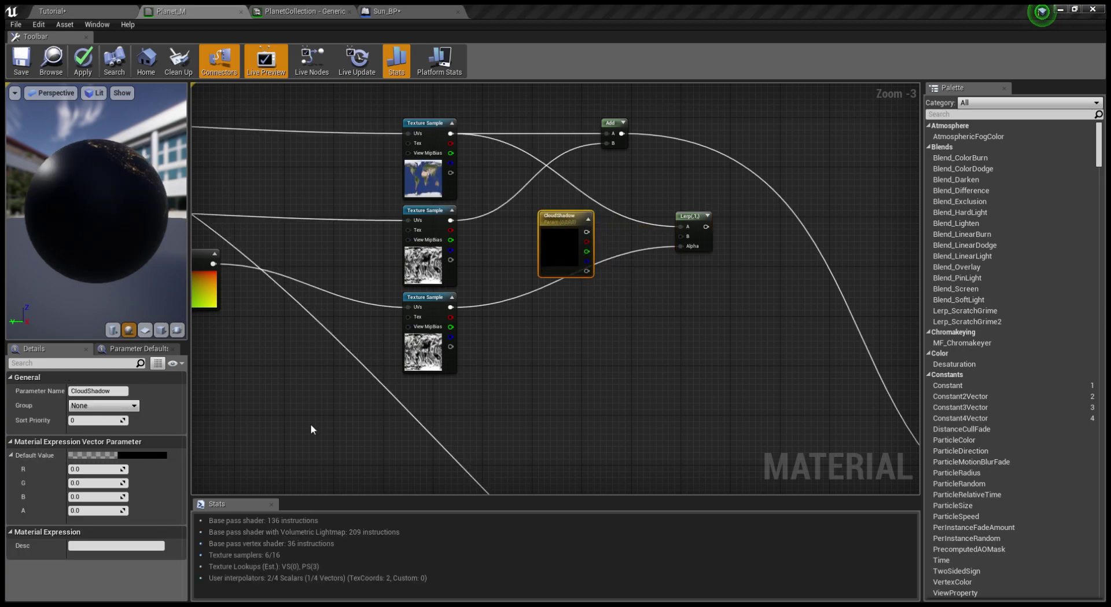
left_click(330, 447)
left_click_drag(619, 232, 681, 237)
scroll(686, 252, "down", 1)
left_click_drag(612, 266, 584, 266)
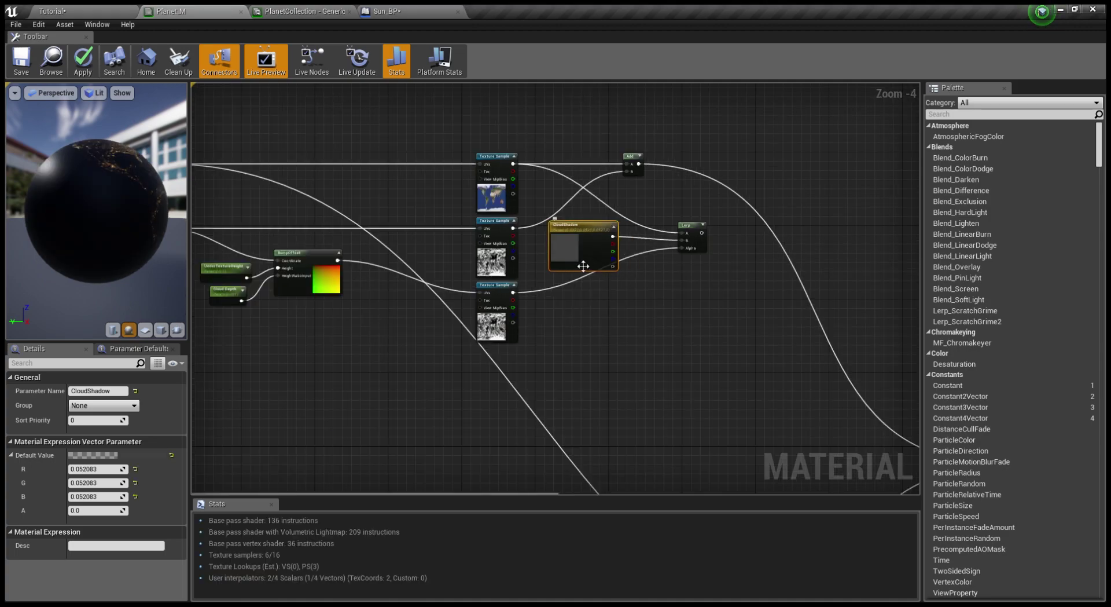
Step: Replace the old Add with one combining the cloud shadow Lerp in A and clouds texture in B, feeding the atmosphere Add's A
left_click(635, 167)
key("Delete")
right_click_drag(631, 184, 538, 137)
left_click_drag(608, 185, 677, 218)
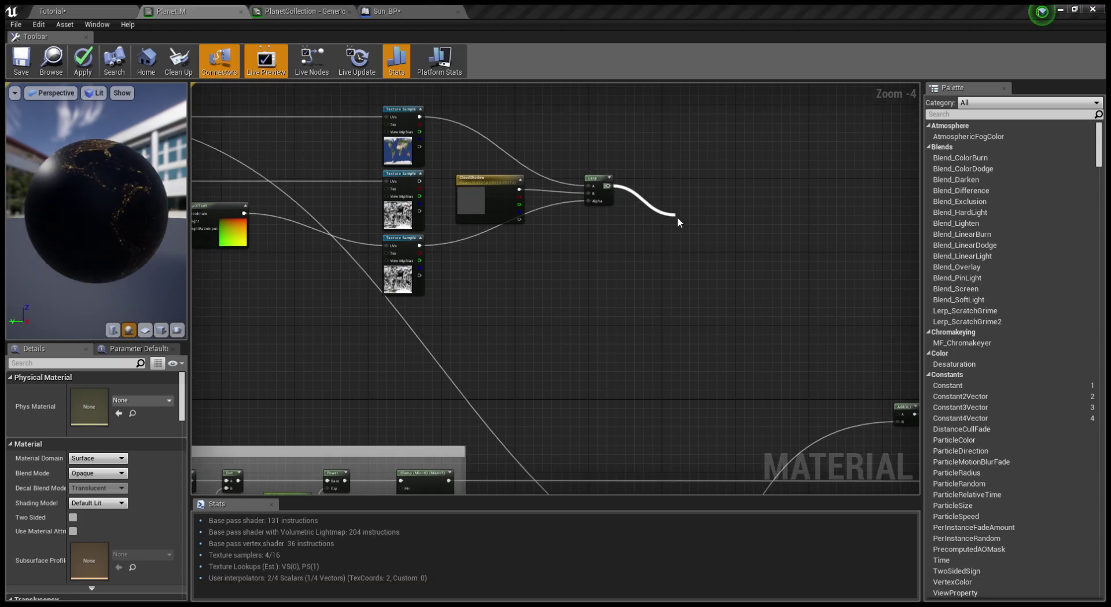
left_click_drag(419, 181, 681, 233)
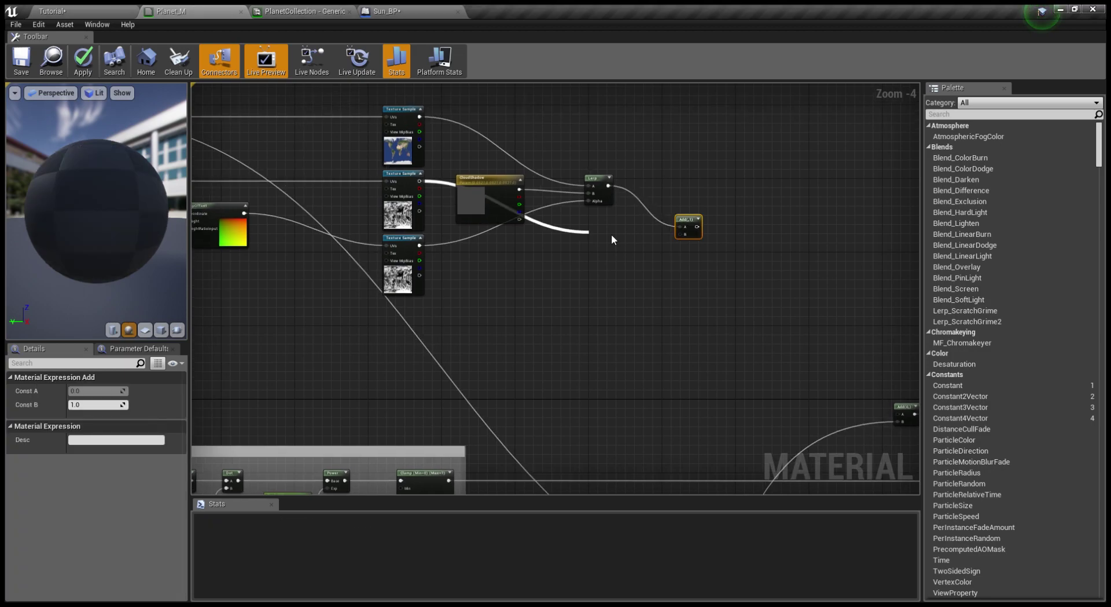
right_click_drag(694, 290, 502, 211)
left_click_drag(505, 149, 710, 337)
right_click_drag(538, 288, 698, 327)
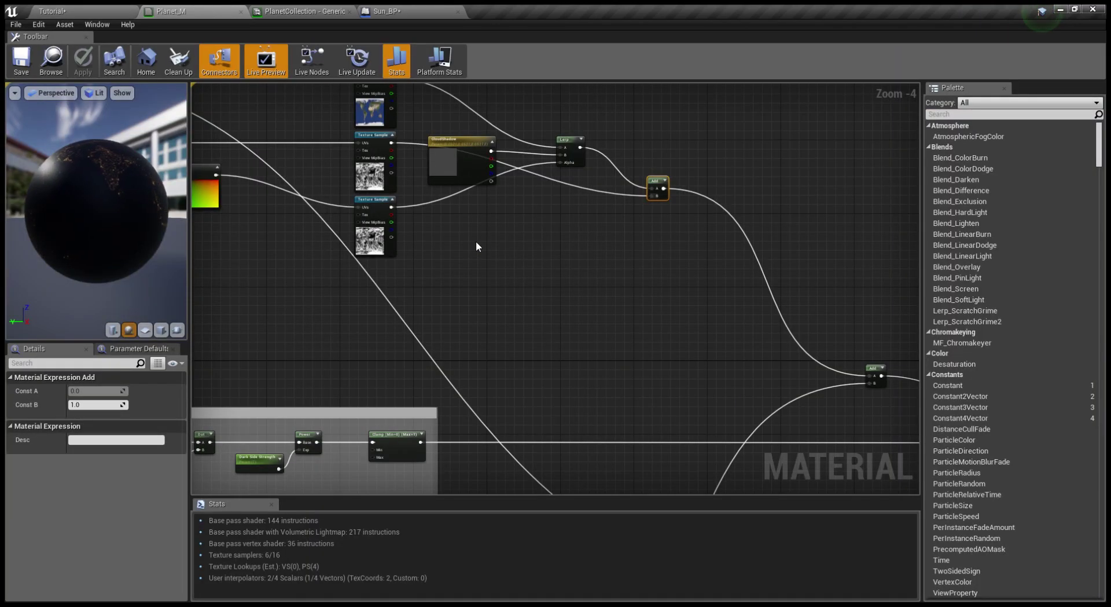
Step: Move the CloudShadow parameter above the Earth Texture Sample to free space before the Lerp
scroll(475, 247, "up", 1)
right_click_drag(475, 246, 505, 395)
left_click_drag(478, 310, 355, 106)
right_click_drag(332, 129, 366, 203)
left_click_drag(391, 184, 374, 173)
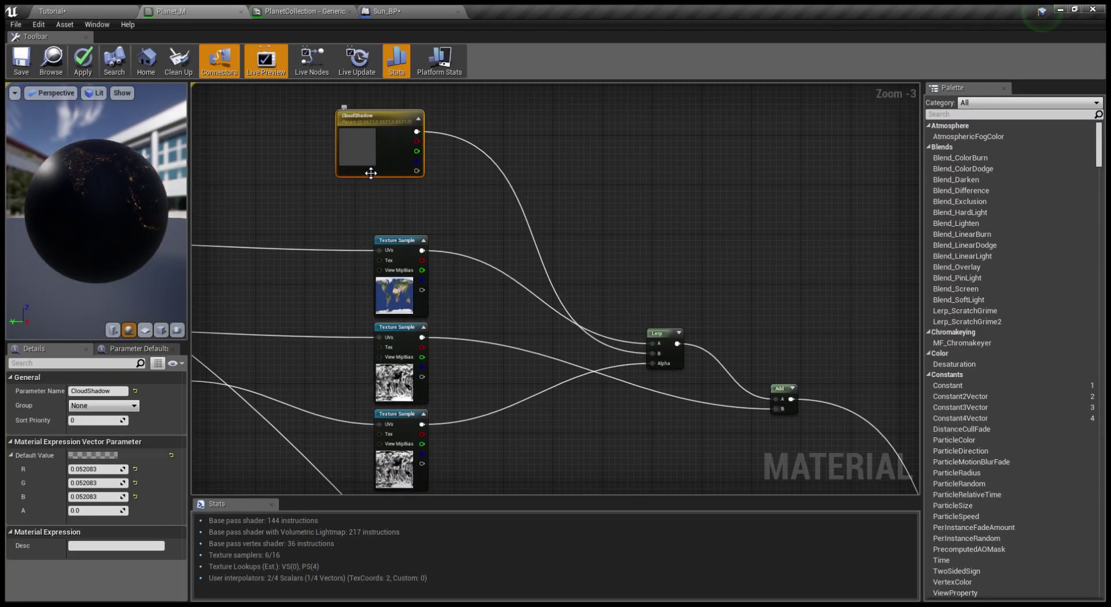
Step: Add another Lerp node above the cloud shadow Lerp and connect CloudShadow to its B input
left_click(510, 276)
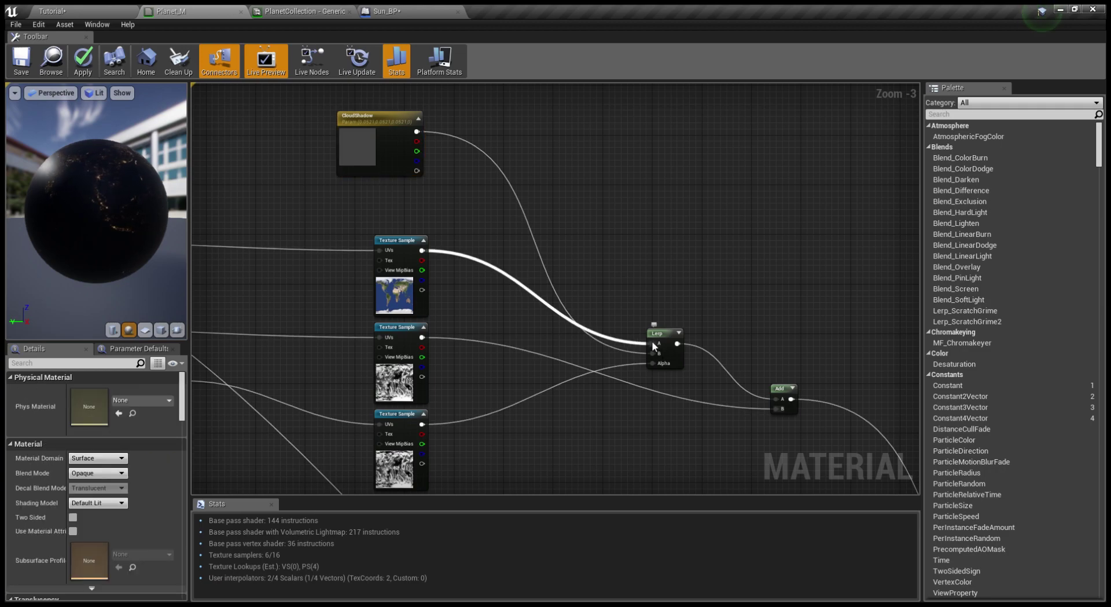
left_click(573, 230)
left_click_drag(416, 131, 579, 250)
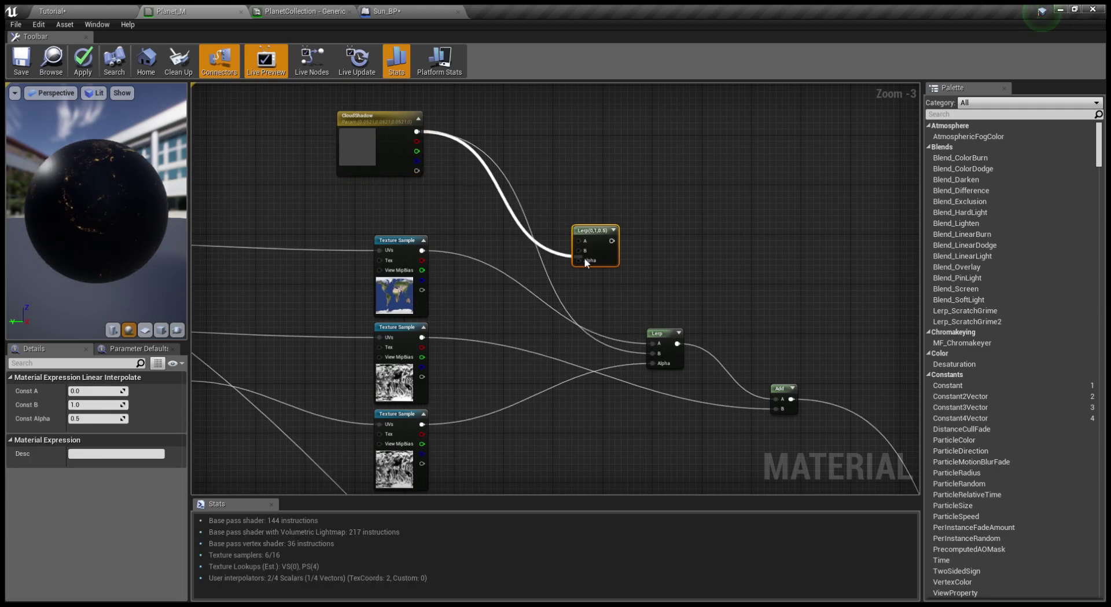
Step: Add a scalar parameter CloudOpacity set to 0.5 and connect it to the new Lerp's Alpha input
left_click(505, 255)
type("CloudOpacity")
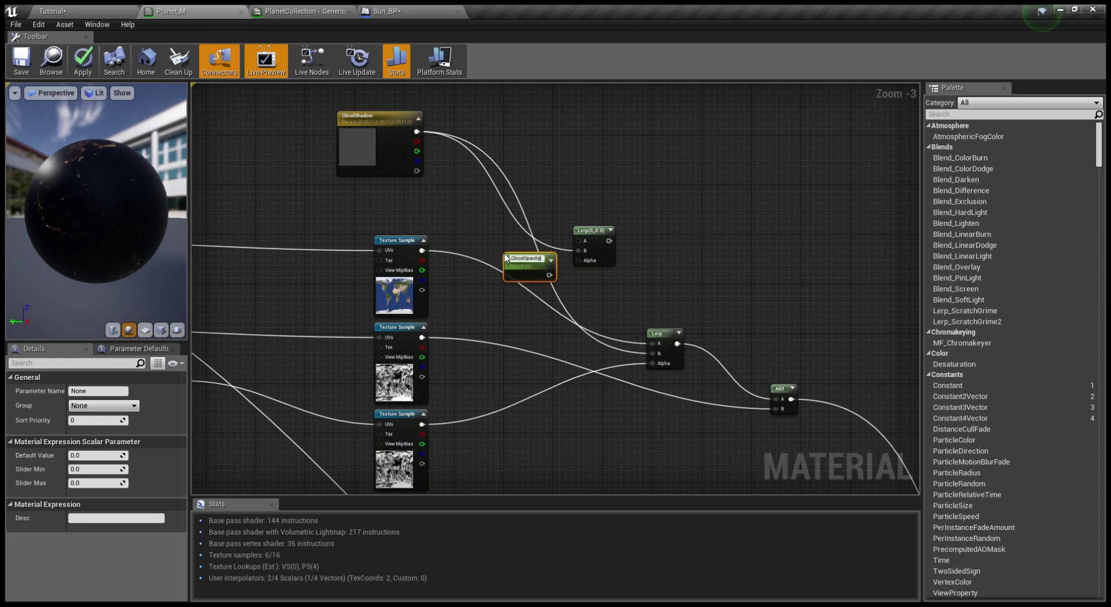
key("Return")
type(".5")
key("Return")
left_click_drag(545, 274, 579, 260)
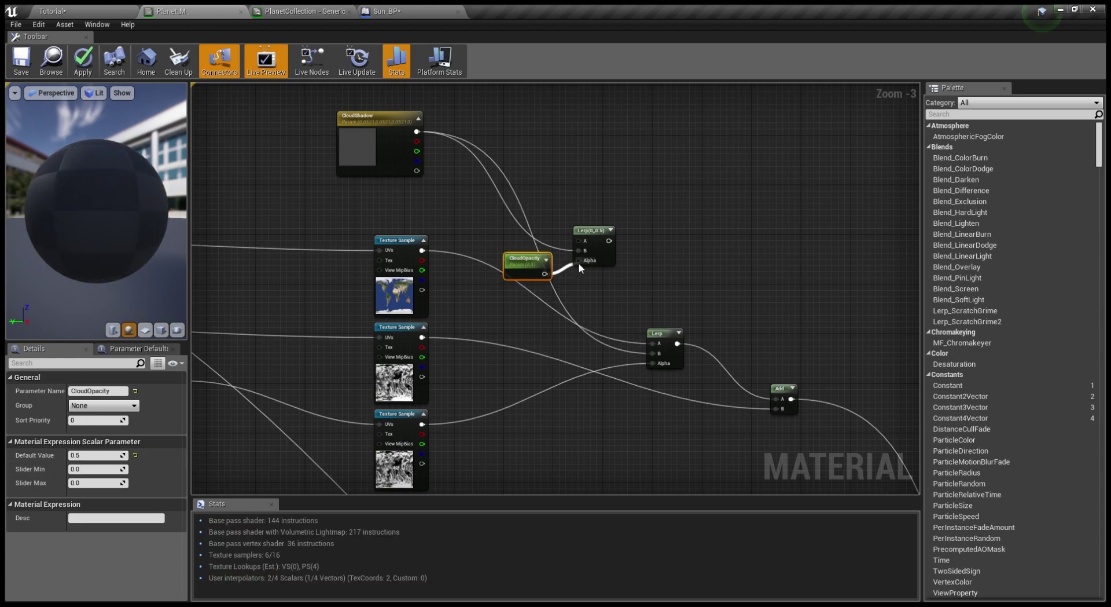
Step: Connect the Earth texture to the new Lerp's A input and its output to the B input of the cloud shadow Lerp
left_click_drag(422, 250, 579, 240)
right_click_drag(620, 294, 598, 274)
left_click(587, 231)
left_click_drag(581, 221, 630, 332)
Step: Move the new Lerp and the CloudOpacity parameter up beside CloudShadow
right_click_drag(579, 282, 606, 290)
left_click_drag(594, 223, 575, 104)
left_click_drag(526, 252, 501, 151)
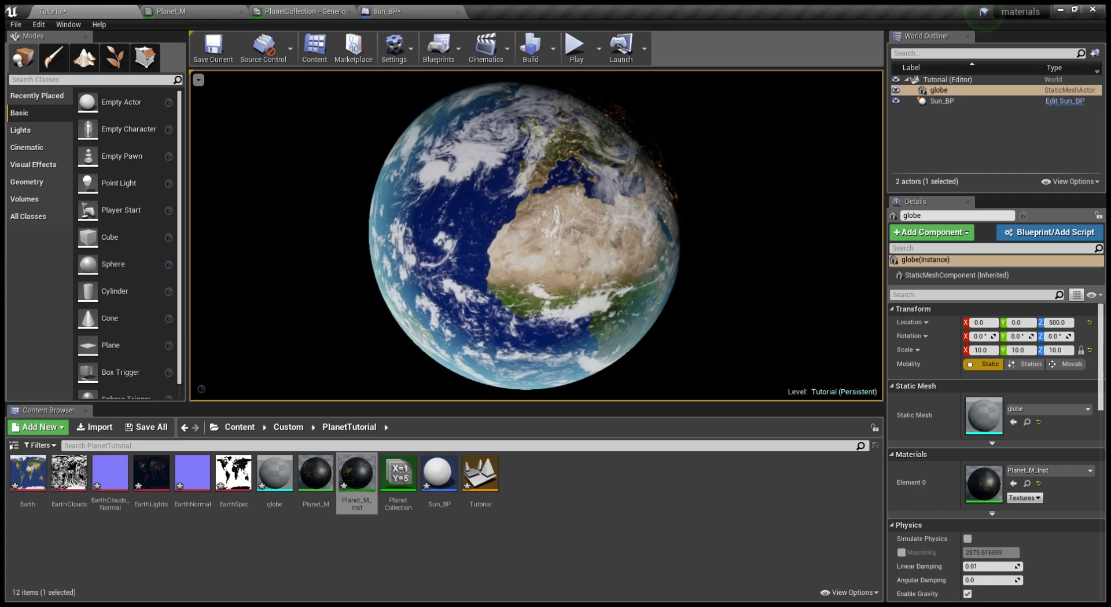
Step: Separate the EarthNormal, EarthClouds_Normal and EarthSpec texture samples and place EarthClouds_Normal beside the Urban Lights group
scroll(631, 272, "down", 10)
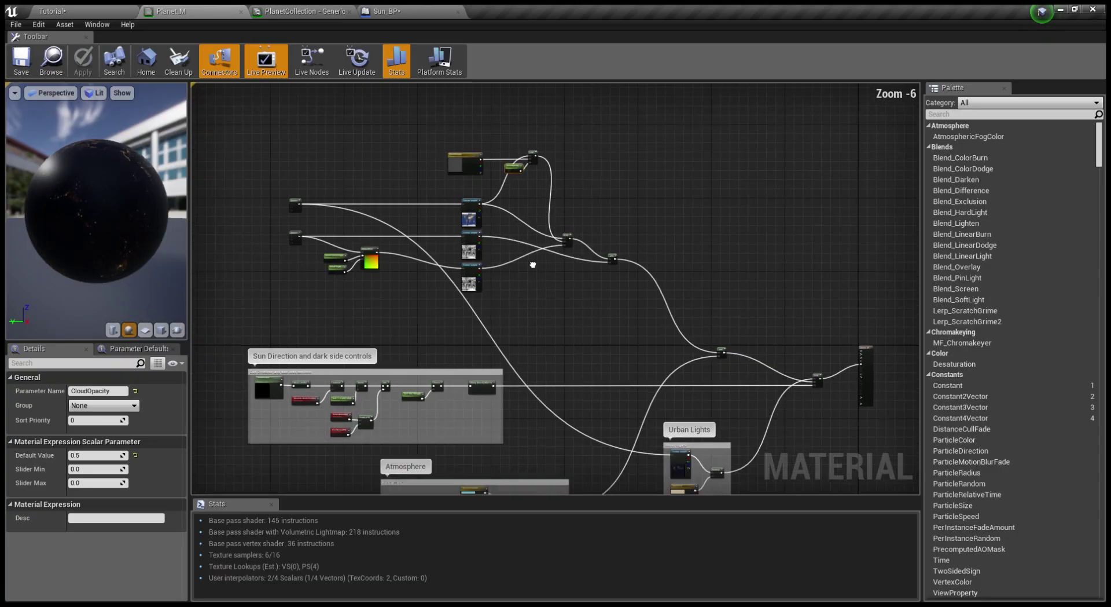
right_click_drag(531, 258, 526, 222)
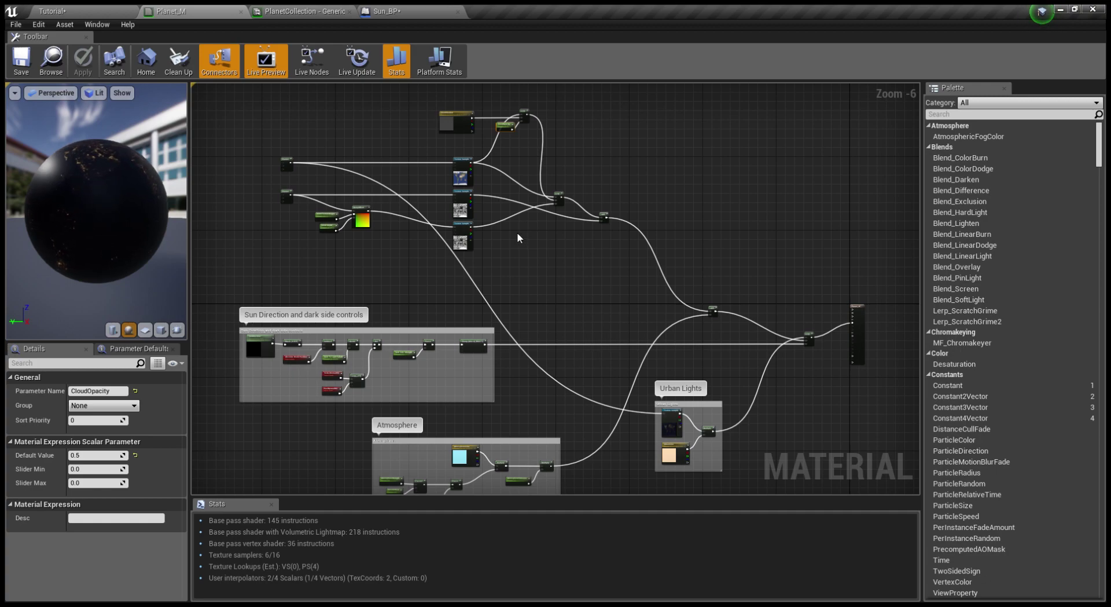
right_click_drag(564, 253, 483, 84)
left_click_drag(528, 293, 576, 343)
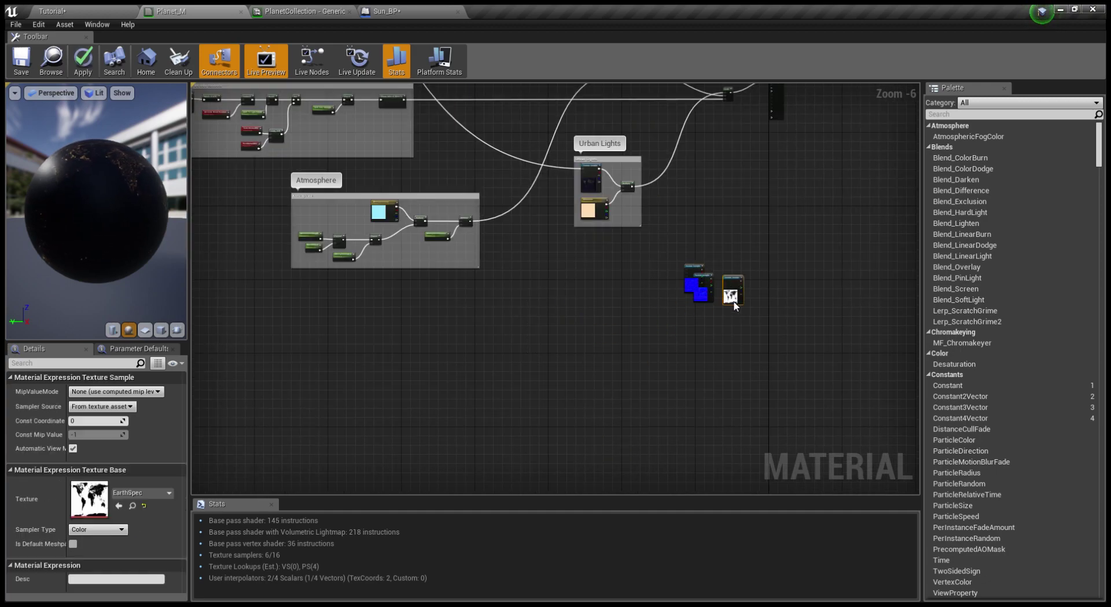
left_click(685, 308)
right_click_drag(557, 149, 653, 357)
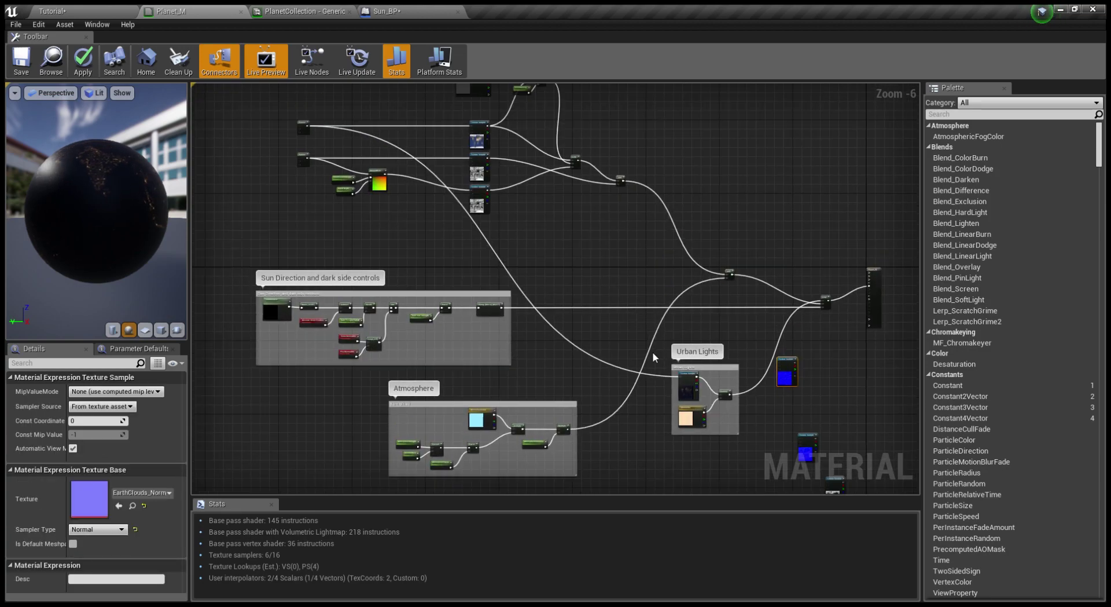
Step: Connect the cloud texture's Panner to EarthClouds_Normal's UVs and place the EarthNormal sample directly below it
scroll(316, 156, "up", 1)
left_click_drag(310, 155, 784, 372)
right_click_drag(836, 491, 718, 428)
left_click_drag(718, 428, 687, 366)
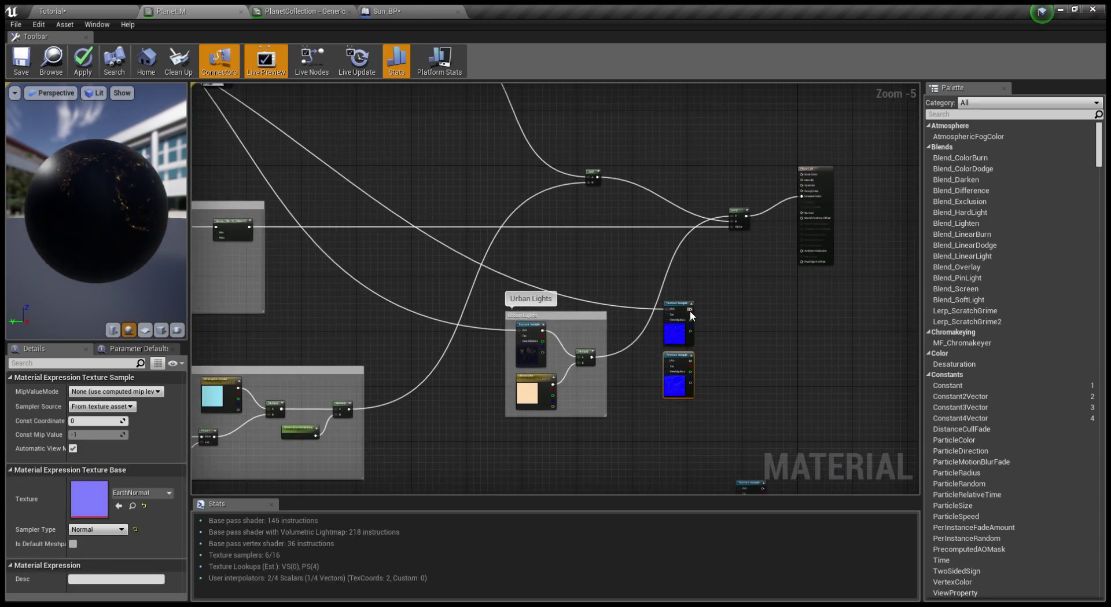
Step: Combine both normal texture samples with an Add node and connect its output to the material's Normal input
left_click_drag(691, 309, 715, 321)
type("add")
key("Return")
left_click_drag(690, 361, 722, 337)
left_click_drag(801, 217, 802, 214)
Step: Connect the Earth texture's Panner to the EarthNormal sample's UVs and save the material
right_click_drag(234, 128, 538, 317)
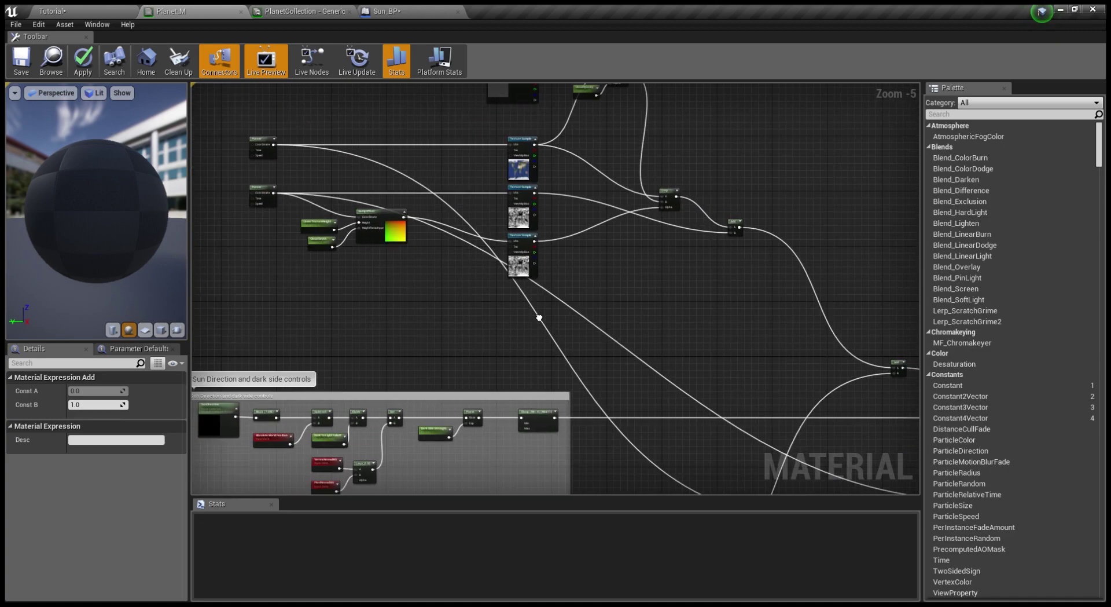
left_click_drag(276, 147, 576, 269)
right_click_drag(542, 212, 561, 292)
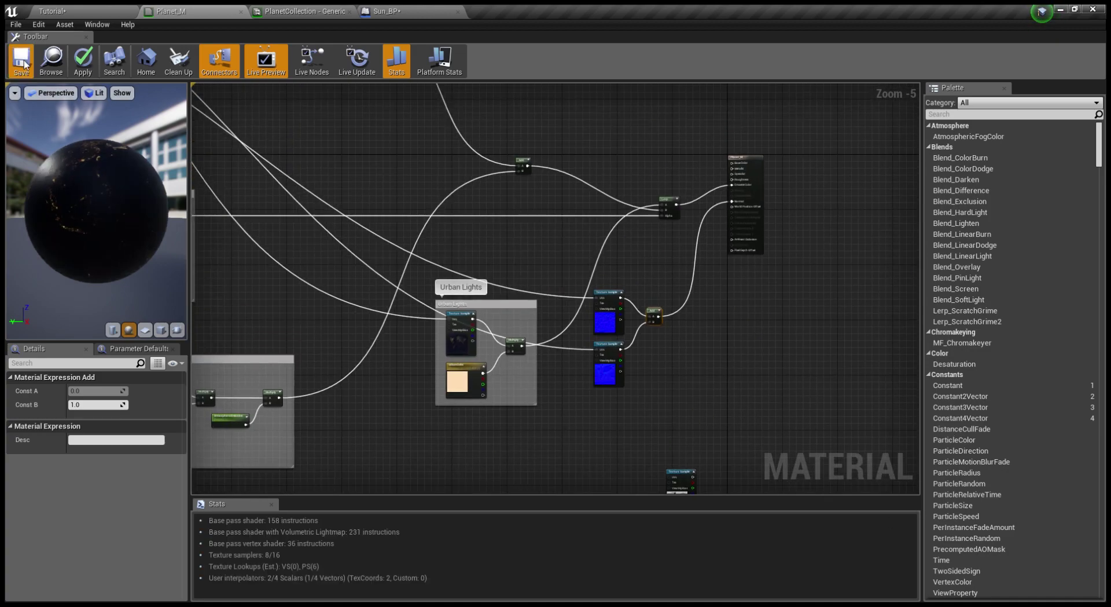
Step: Examine the globe in the Tutorial level from another side and open the Planet_M_Inst material instance
left_click(69, 11)
left_click_drag(544, 243, 631, 255, "alt")
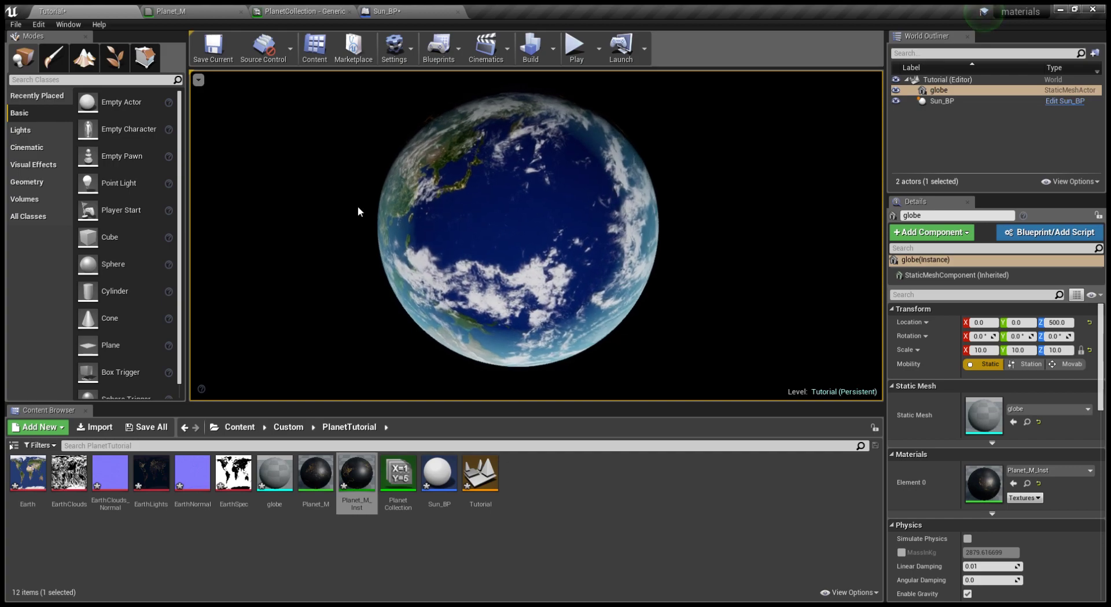
left_click(359, 474)
double_click(361, 473)
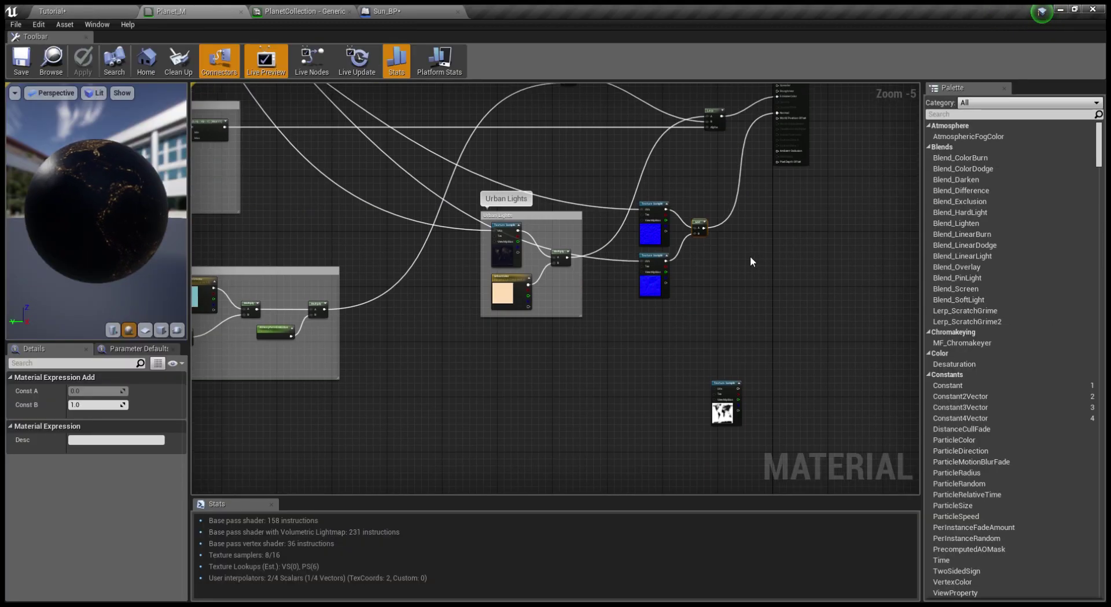
Step: Enclose the two normal texture samples and their Add node in a comment titled Normal
right_click_drag(746, 255, 685, 319)
left_click_drag(553, 243, 652, 369)
type("cNormal")
key("Return")
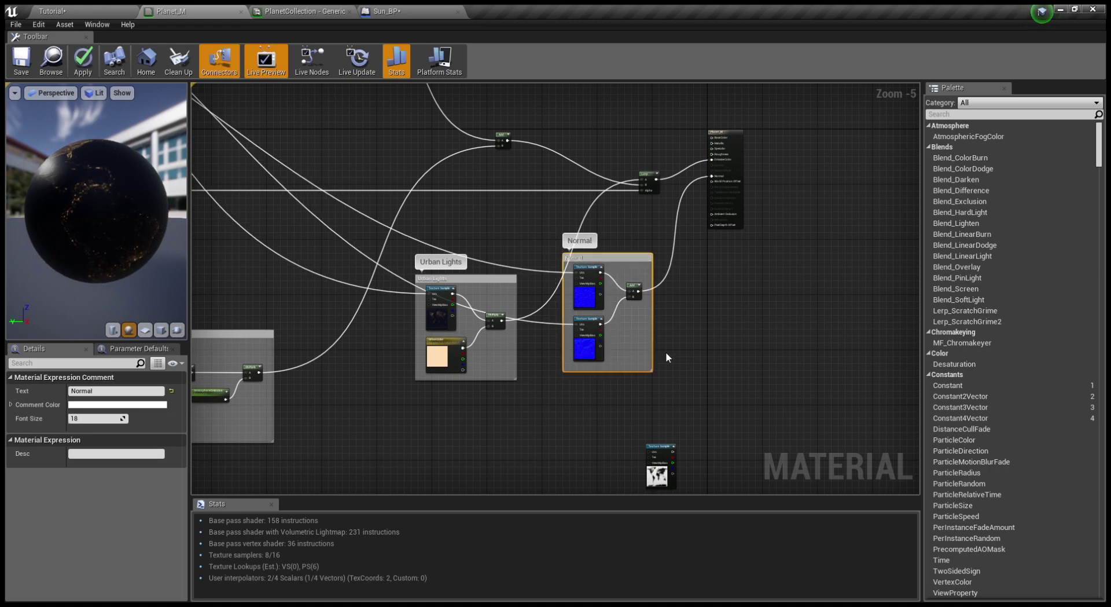
Step: Move the Normal group and EarthSpec sample lower in the graph and shift the Urban Lights group closer to the final Lerp
scroll(538, 293, "down", 2)
left_click_drag(579, 270, 579, 263)
left_click_drag(579, 266, 614, 288)
left_click_drag(611, 388, 601, 433)
right_click_drag(505, 290, 567, 286)
left_click_drag(566, 284, 580, 242)
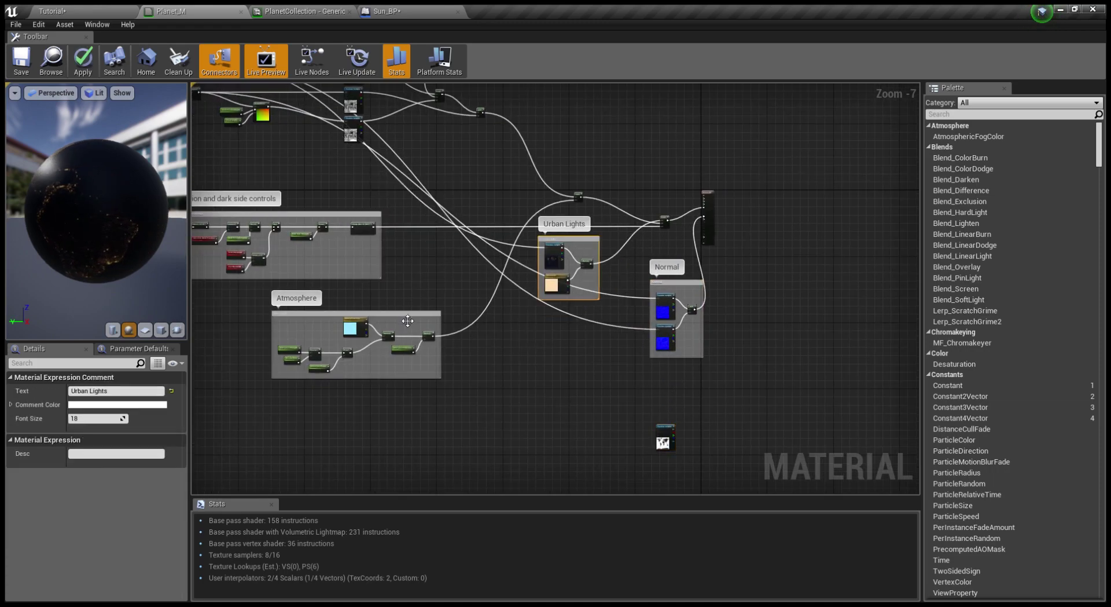
Step: Move the Atmosphere group above the Sun Direction group and shift the Earth and cloud texture nodes up and to the right
left_click_drag(407, 316, 292, 139)
right_click_drag(292, 139, 378, 255)
left_click_drag(601, 246, 601, 245)
left_click_drag(567, 228, 670, 185)
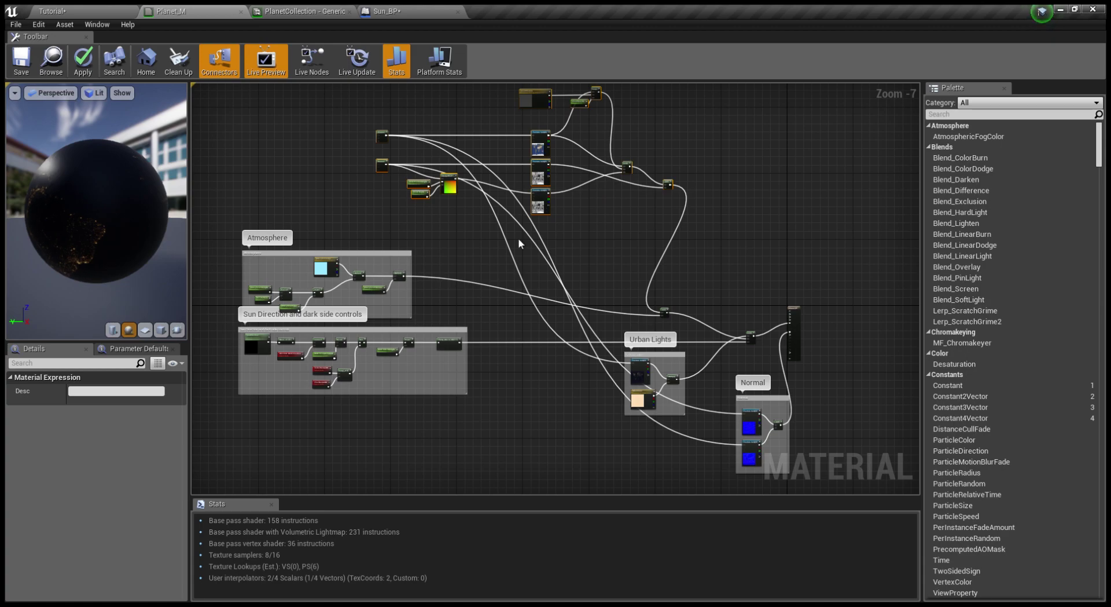
left_click(521, 399)
Step: Add a texture sample below the Sun Direction group and assign it the dark veined pattern texture
right_click_drag(490, 429, 429, 348)
scroll(403, 365, "up", 2)
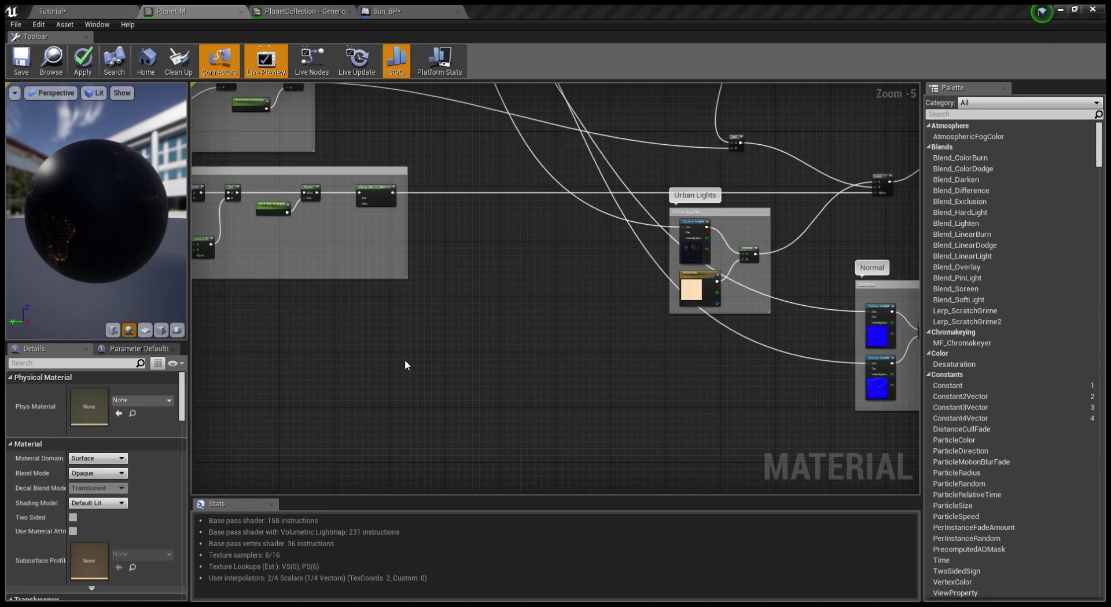
left_click(404, 362)
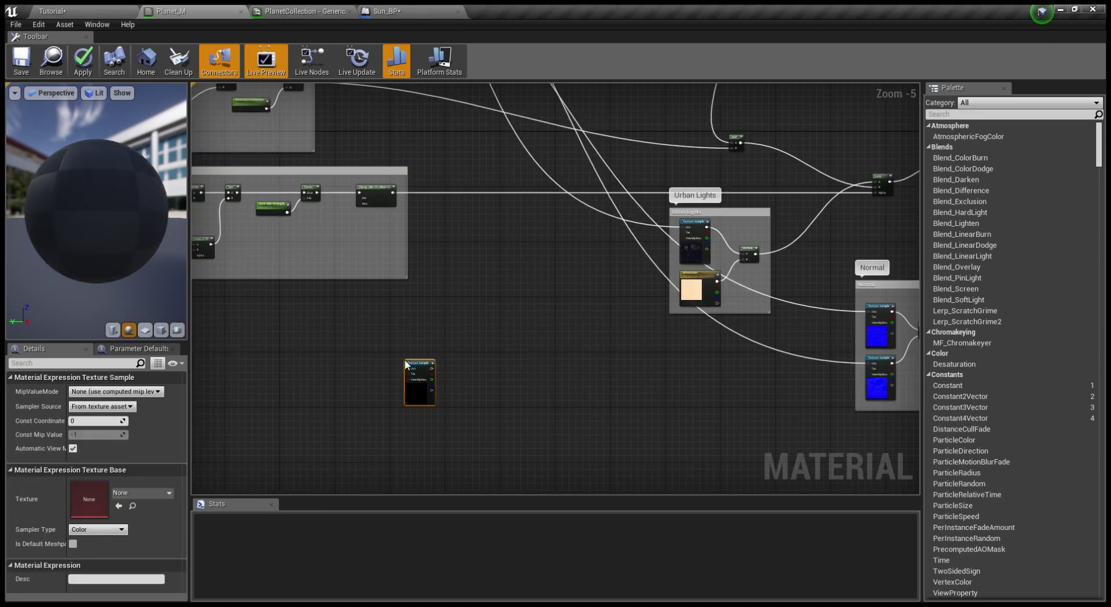
left_click(138, 495)
scroll(339, 368, "up", 2)
Step: Add a Panner with Speed X 0.003 and Speed Y -0.0025 and connect it to the new texture sample's UVs
right_click(339, 364)
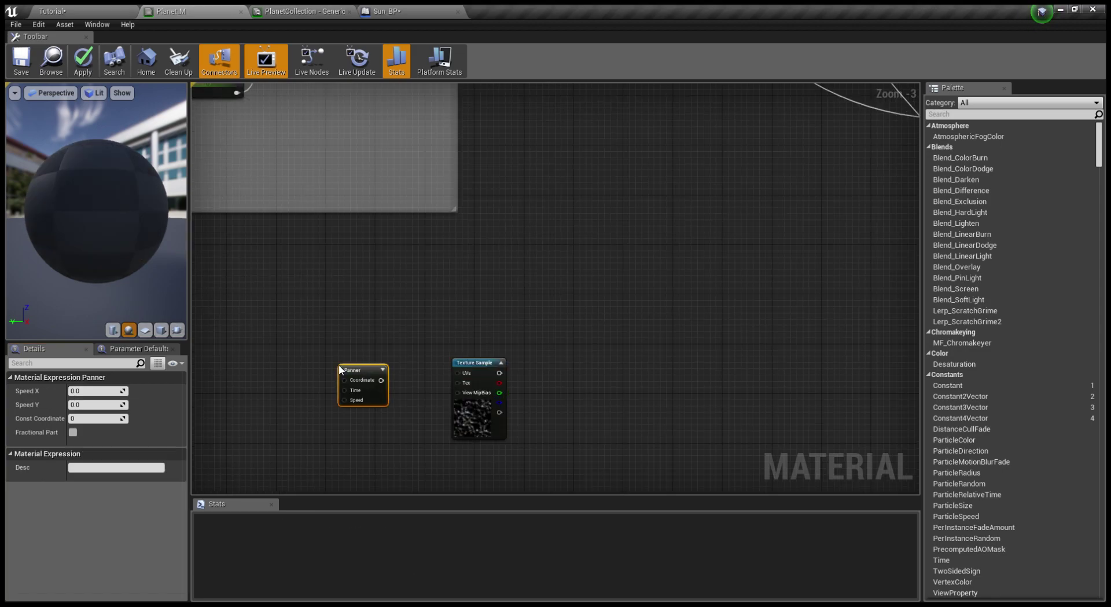
left_click(98, 391)
type(".")
type("0.003")
key("Return")
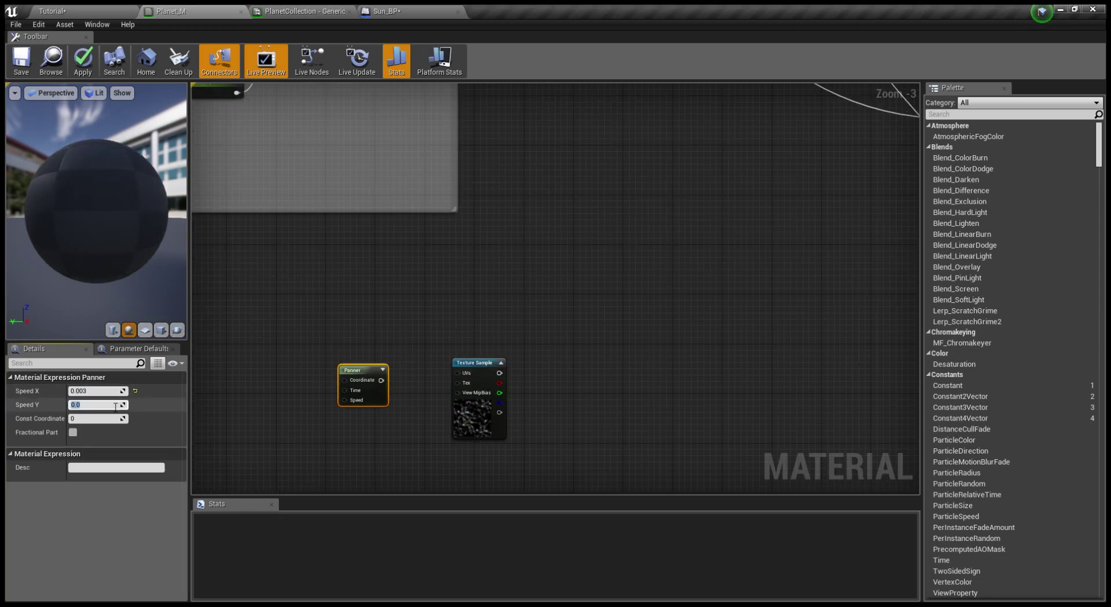
Step: Add a vector parameter named AuraColor below the new texture sample and give it a light cyan color
right_click_drag(489, 460, 389, 369)
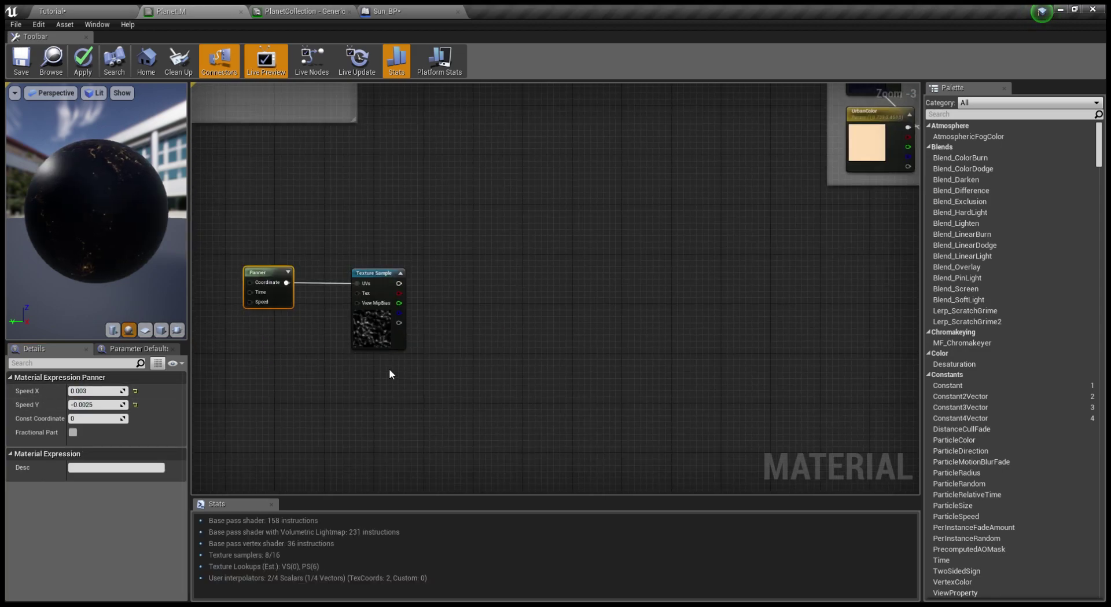
key("v")
left_click(388, 370)
type("AuraColor")
key("Return")
left_click_drag(390, 378, 353, 369)
left_click(142, 455)
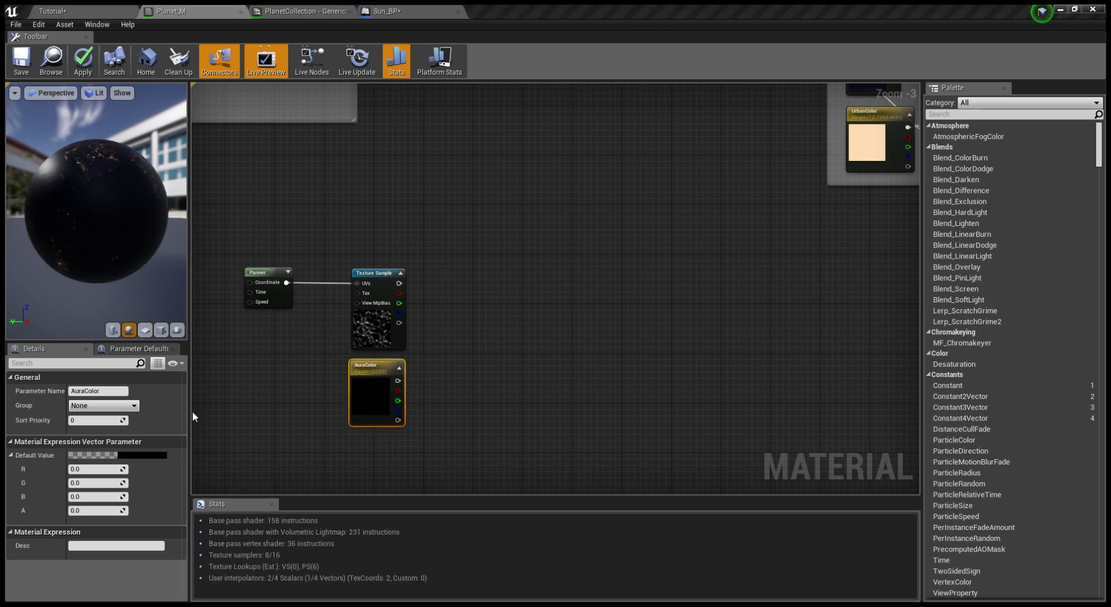
left_click_drag(305, 416, 305, 347)
Step: Add a Lerp with the panned pattern texture as Alpha and AuraColor as its B input
key("l")
left_click(499, 321)
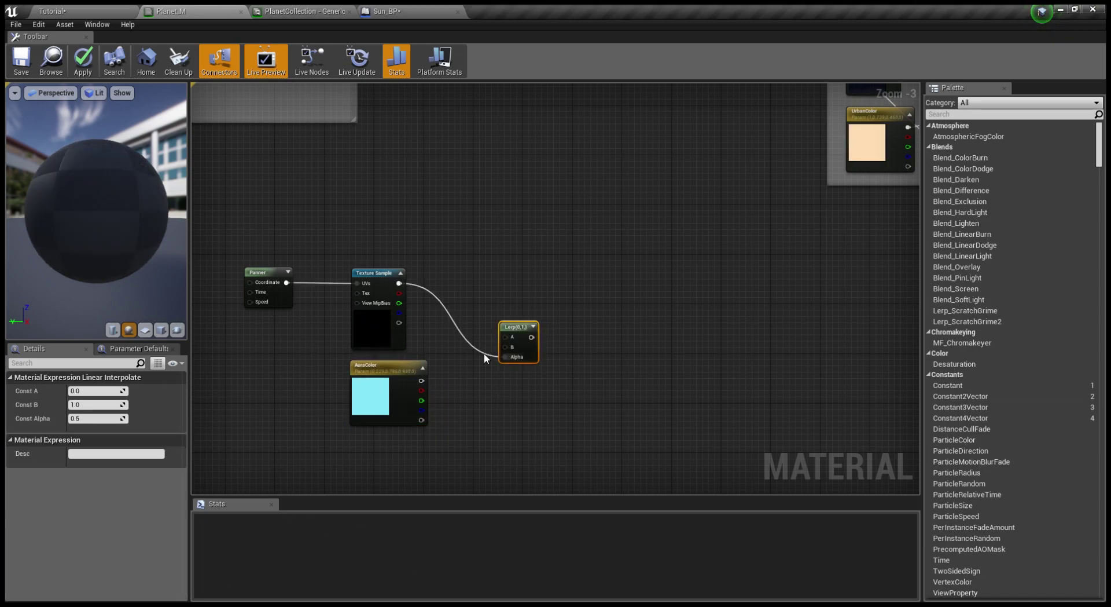
right_click_drag(374, 454, 367, 420)
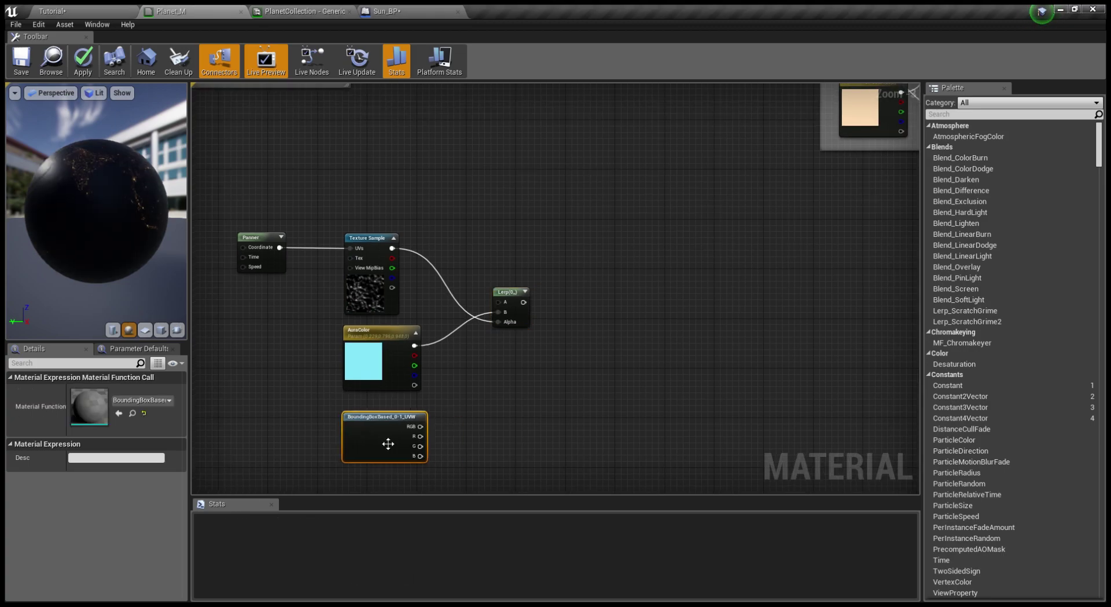
Step: Try feeding a BoundingBoxBased_0-1_UVW node placed below AuraColor into the material output
left_click(444, 440)
right_click_drag(444, 440, 363, 381)
scroll(371, 379, "down", 2)
left_click_drag(360, 388, 854, 181)
scroll(405, 429, "up", 2)
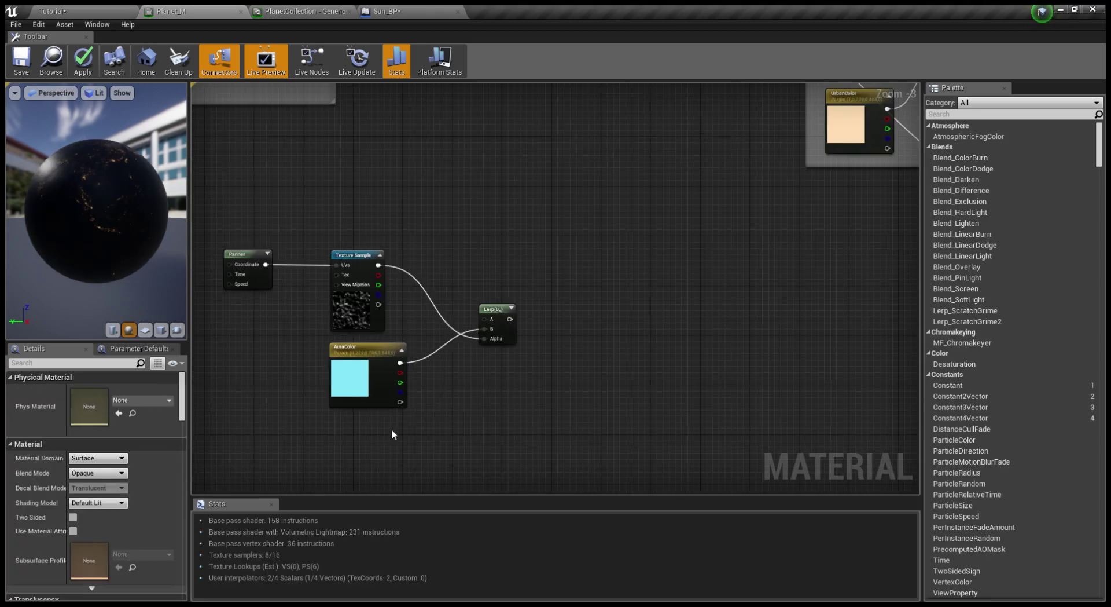
Step: Insert an Add node combining the Urban Lights Multiply with the aura Lerp and connect it to the final Lerp's A input
scroll(392, 429, "down", 2)
right_click_drag(535, 356, 492, 387)
left_click_drag(627, 213, 546, 216)
left_click_drag(587, 257, 657, 258)
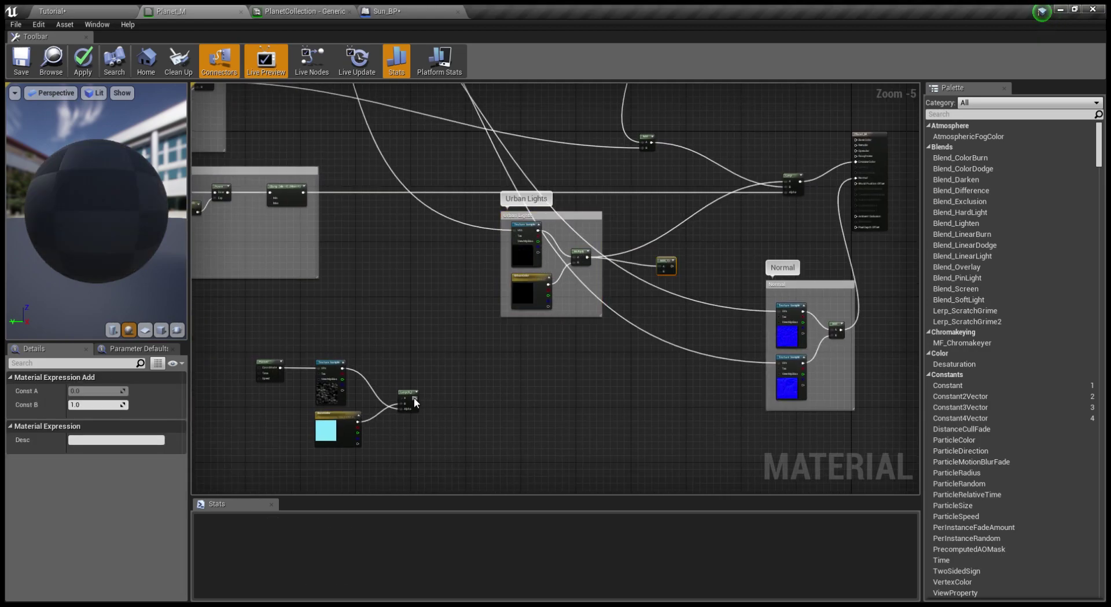
left_click_drag(415, 397, 785, 182)
left_click(337, 415)
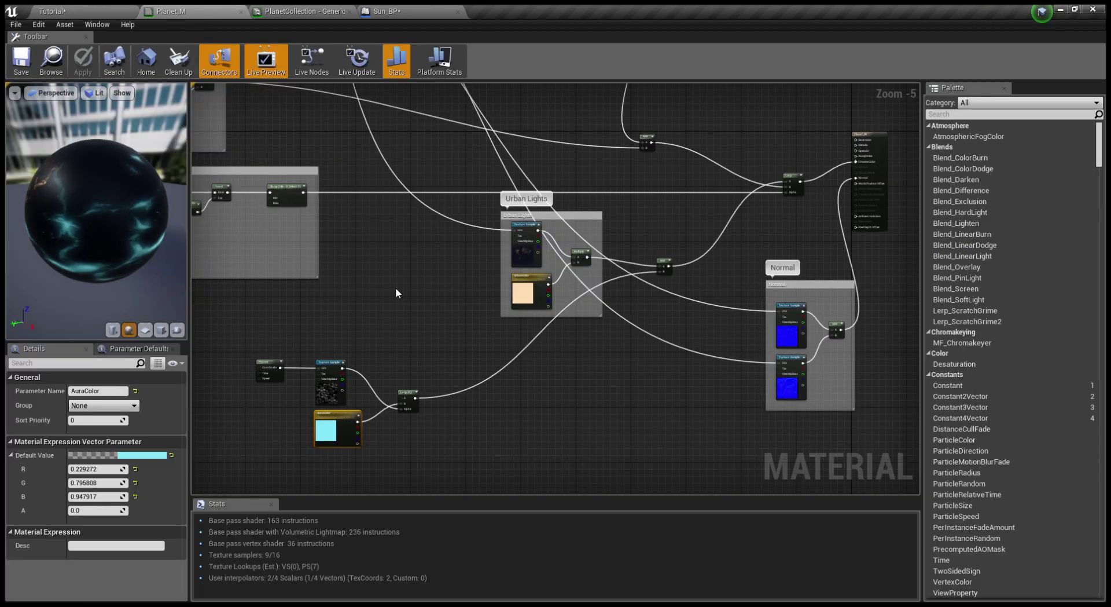
Step: Paste a BoundingBoxBased_0-1_UVW node below AuraColor and preview its B output through Emissive Color on a cylinder
right_click_drag(365, 432, 385, 380)
scroll(382, 379, "up", 2)
key("ctrl+v")
left_click_drag(379, 438, 731, 136)
scroll(398, 429, "down", 2)
scroll(398, 452, "up", 1)
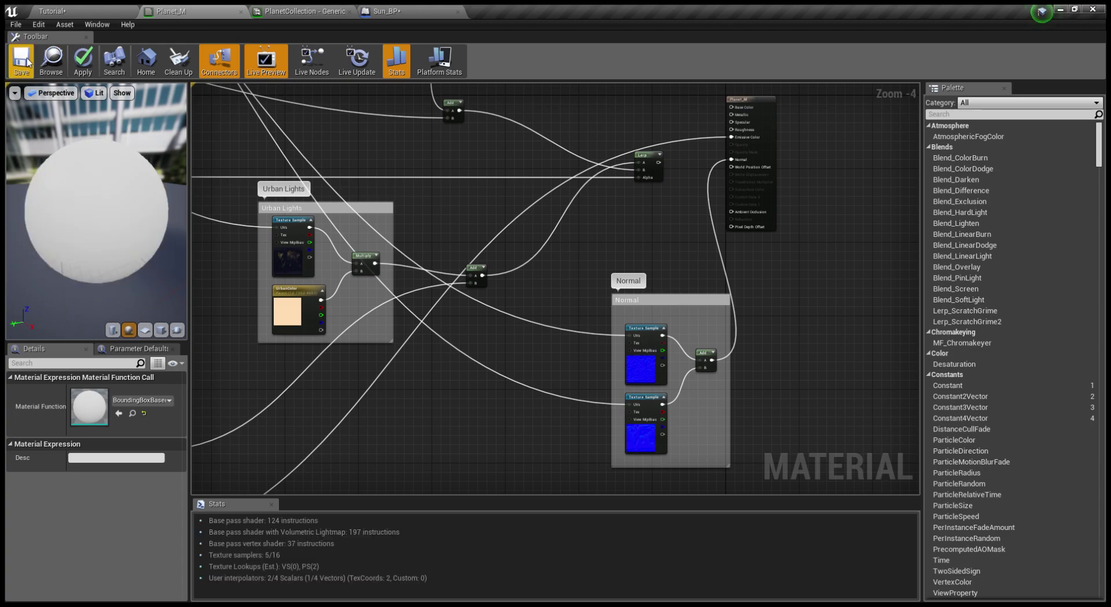
left_click(112, 330)
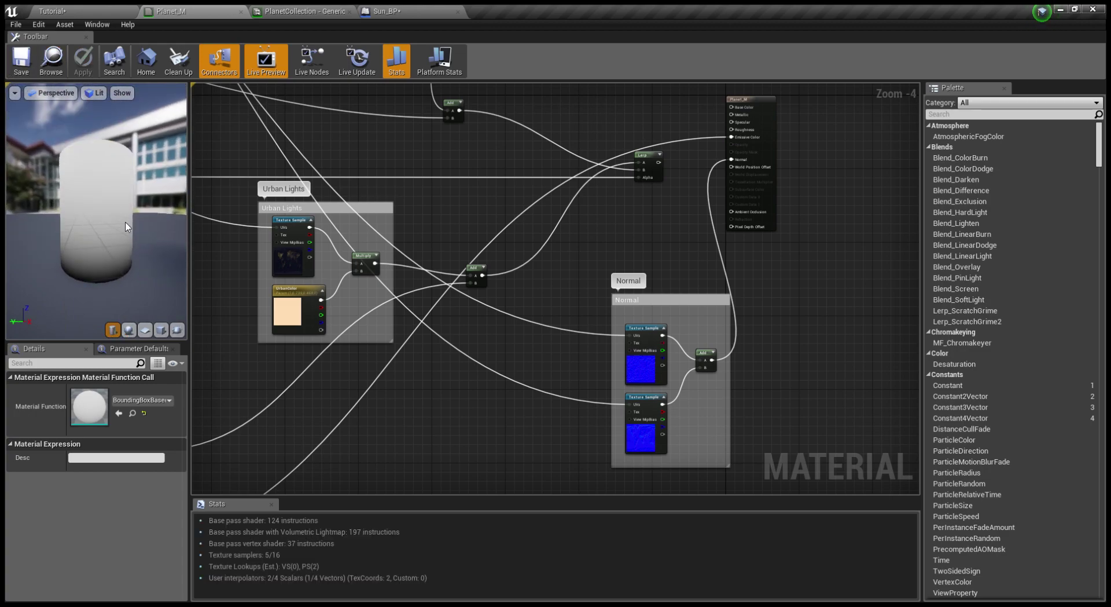
Step: Add a Power node on the bounding box B output, with a scalar parameter NorthPoleAura set to 17.5 as its exponent
right_click_drag(243, 405, 458, 221)
left_click_drag(297, 381, 327, 368)
key("s")
left_click(262, 404)
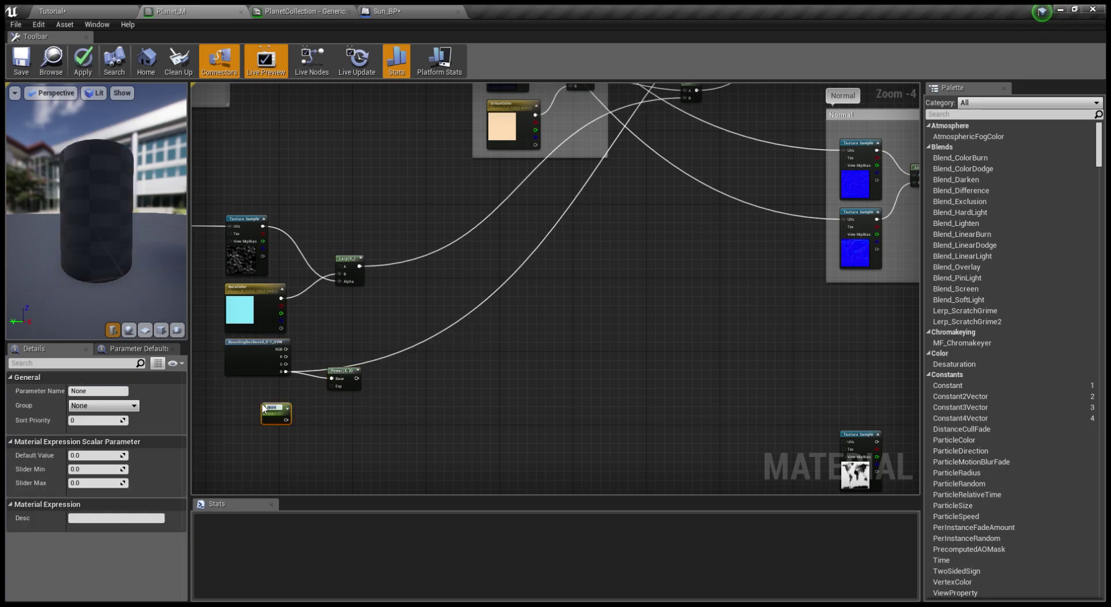
type("N")
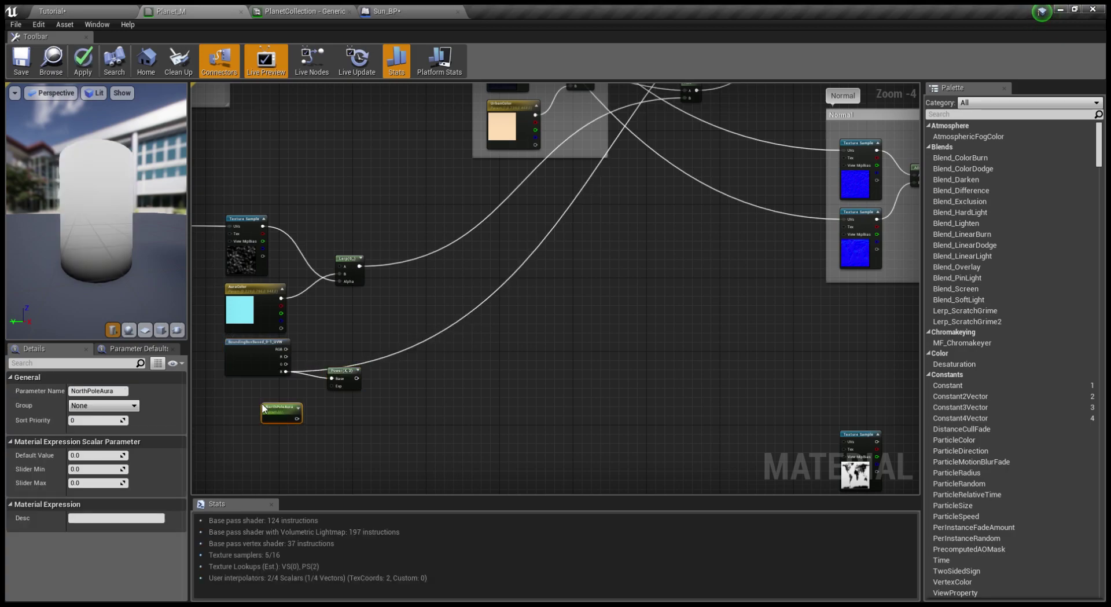
left_click(92, 455)
type("17.5")
key("Return")
Step: Connect the Power output to Emissive Color and inspect the pole mask on the cylinder preview
right_click_drag(437, 365, 341, 414)
scroll(342, 414, "down", 1)
left_click_drag(275, 424, 723, 103)
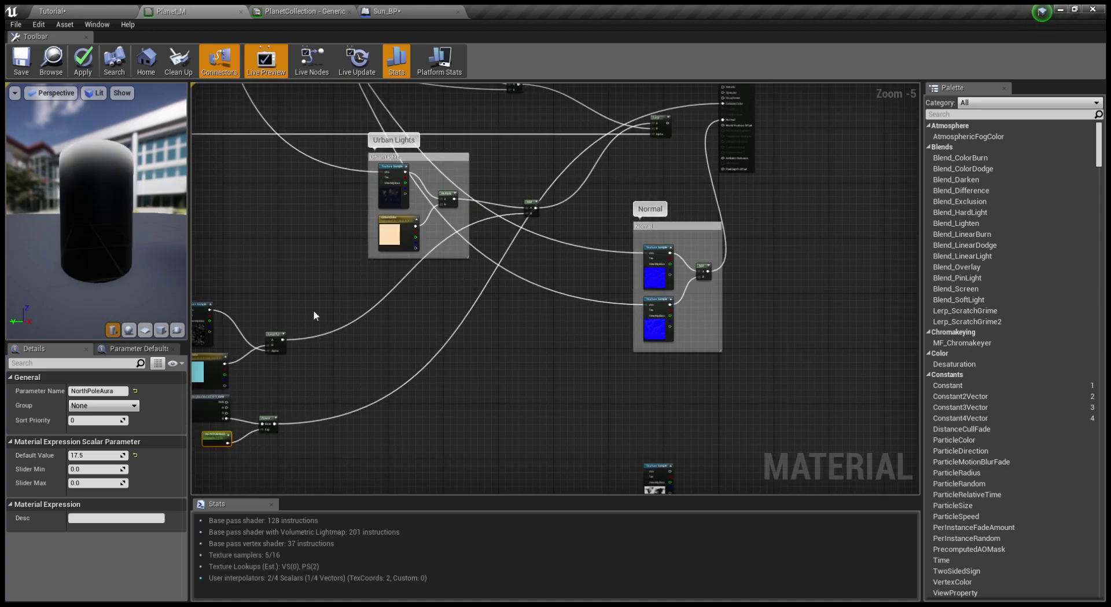
left_click_drag(144, 243, 130, 266)
Step: Add a second Lerp with the aura Lerp as its B input and the Power output as its Alpha
scroll(317, 362, "up", 1)
right_click_drag(322, 351, 411, 328)
key("l")
left_click(444, 335)
left_click_drag(360, 310, 455, 354)
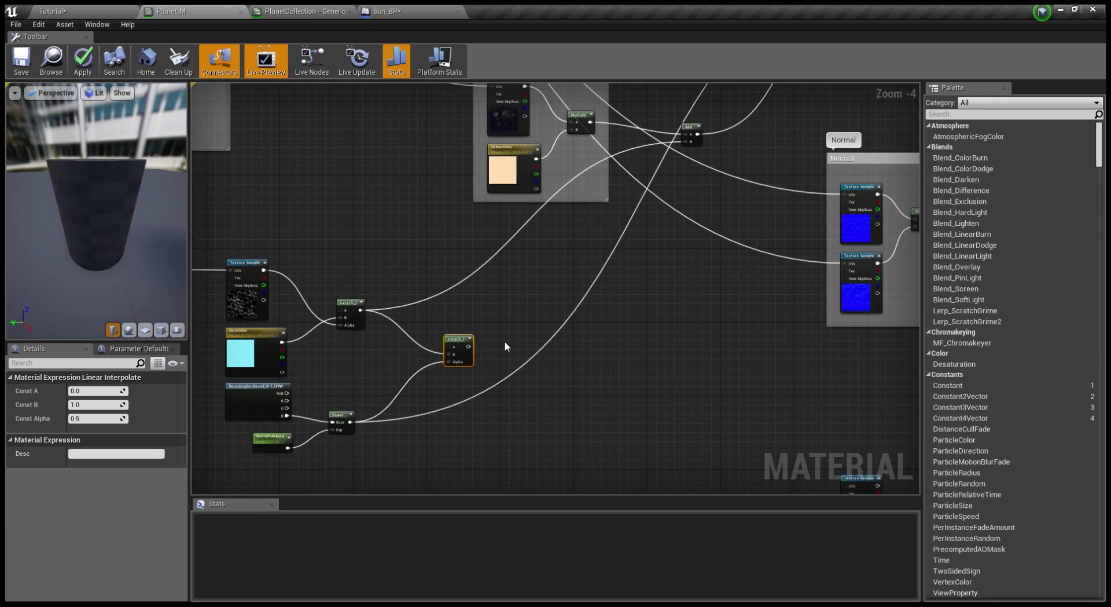
Step: Connect the masked aura Lerp to Emissive Color and switch the preview mesh back to a sphere
right_click_drag(504, 346, 365, 396)
left_click_drag(329, 396, 809, 110)
right_click_drag(492, 174, 560, 139)
left_click(128, 330)
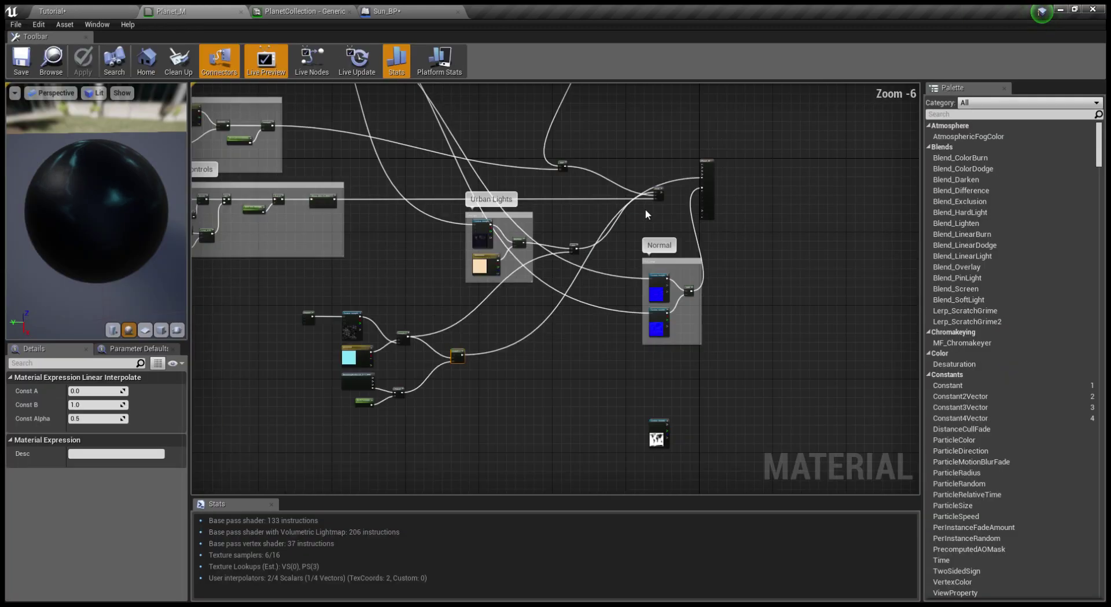
Step: Reconnect the final Lerp to Emissive Color, feed the masked aura Lerp into the city lights Add's B input, and save
right_click_drag(645, 208, 770, 145)
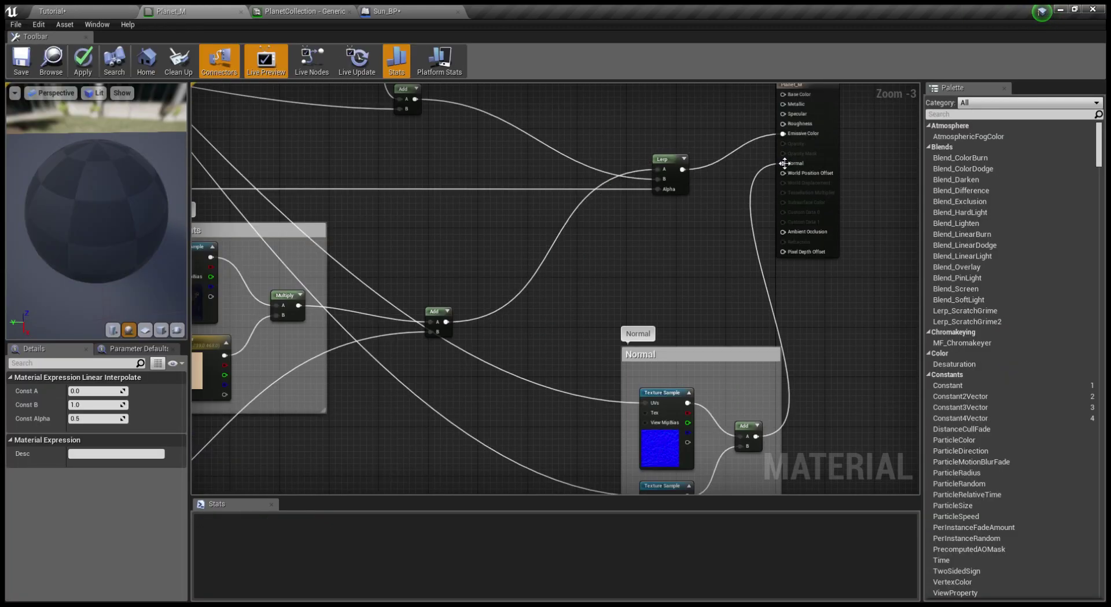
scroll(609, 256, "down", 1)
right_click_drag(610, 256, 817, 143)
left_click_drag(467, 404, 684, 199)
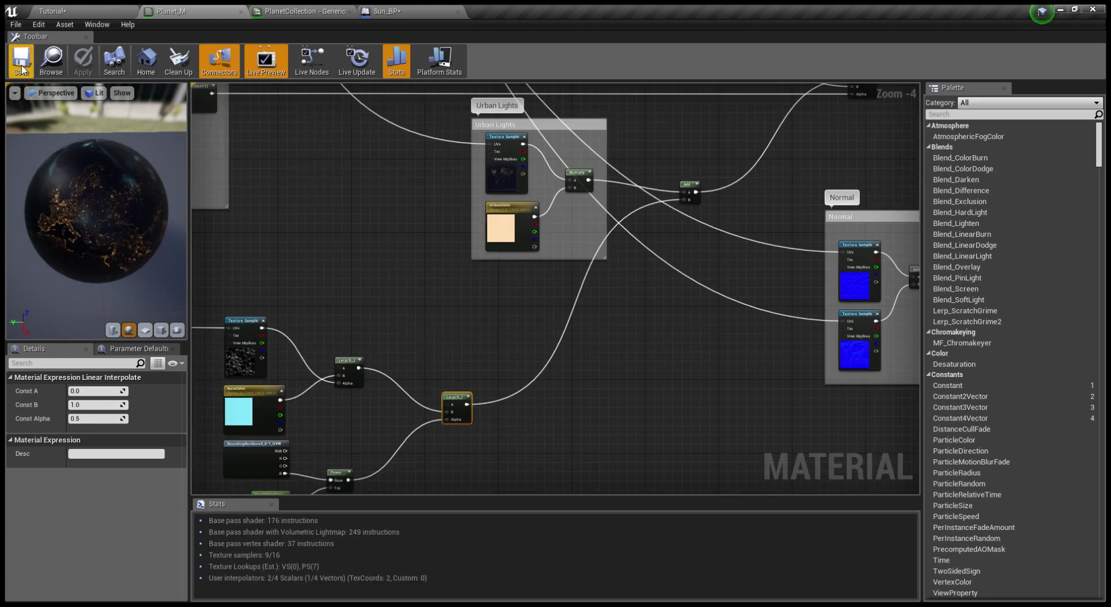
left_click(22, 69)
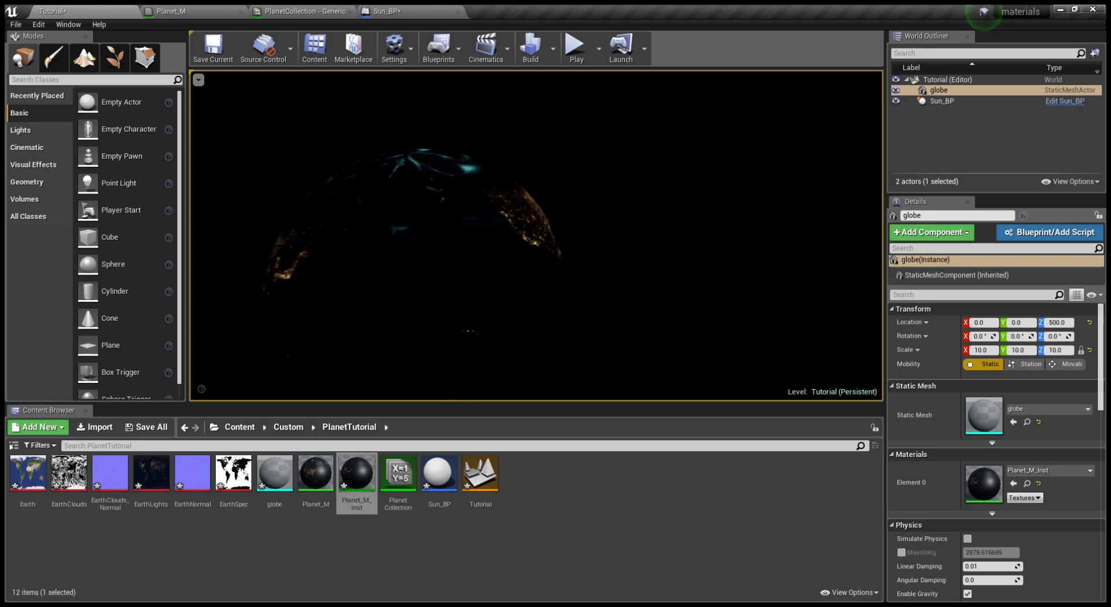
Step: In the Planet_M material, duplicate the BoundingBoxBased_0-1_UVW node and feed its B output into a OneMinus node
left_click(224, 10)
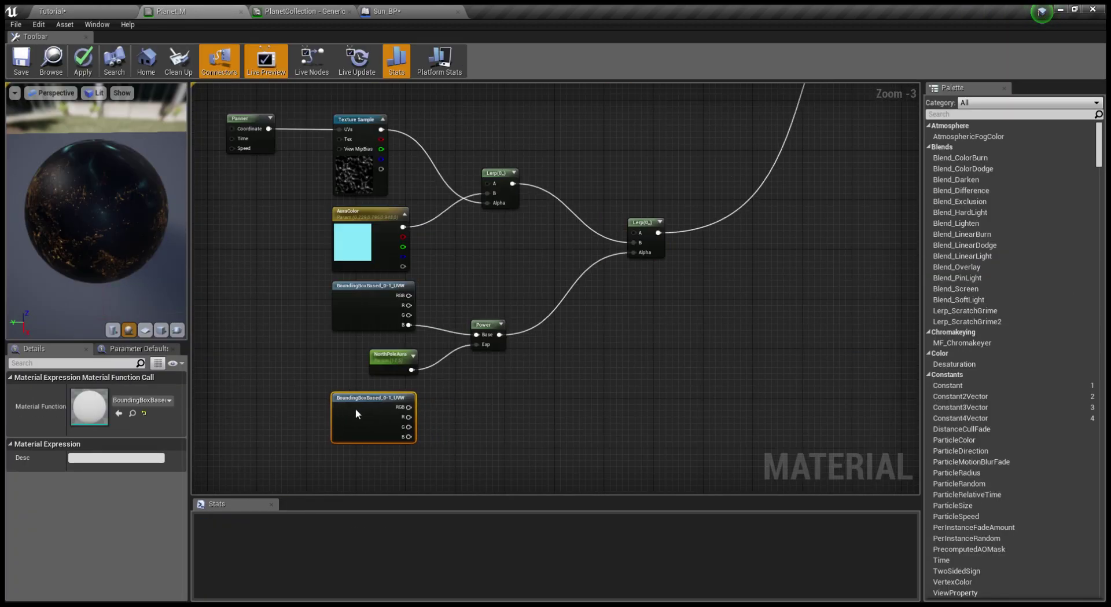
left_click_drag(409, 436, 429, 440)
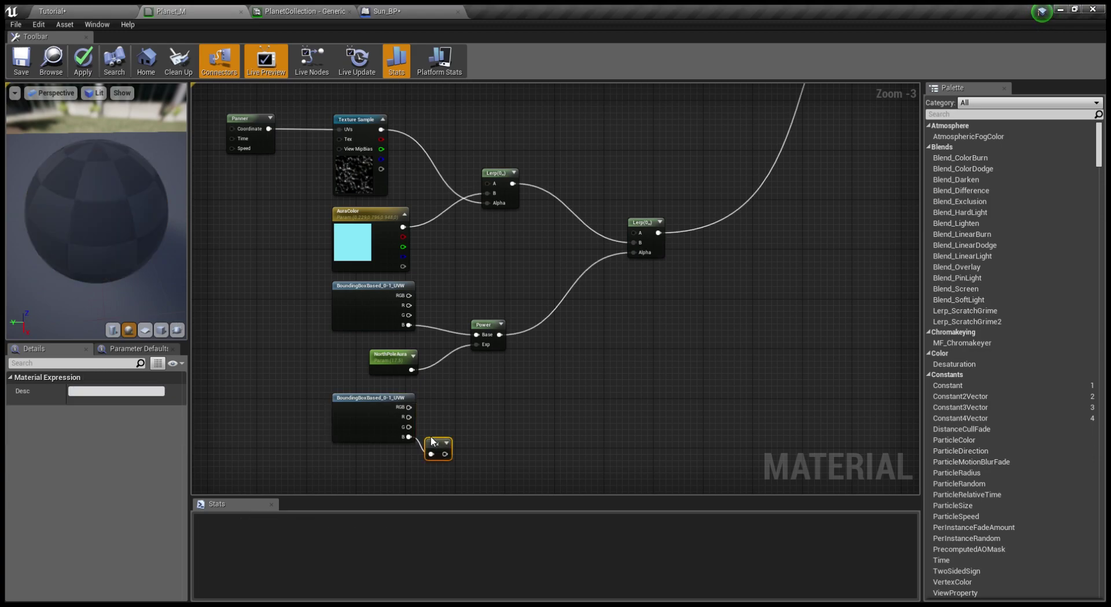
left_click_drag(435, 443, 471, 430)
Step: Add another Lerp node beside the aura nodes and preview the OneMinus output through Emissive Color on the cylinder mesh
right_click_drag(740, 278, 674, 277)
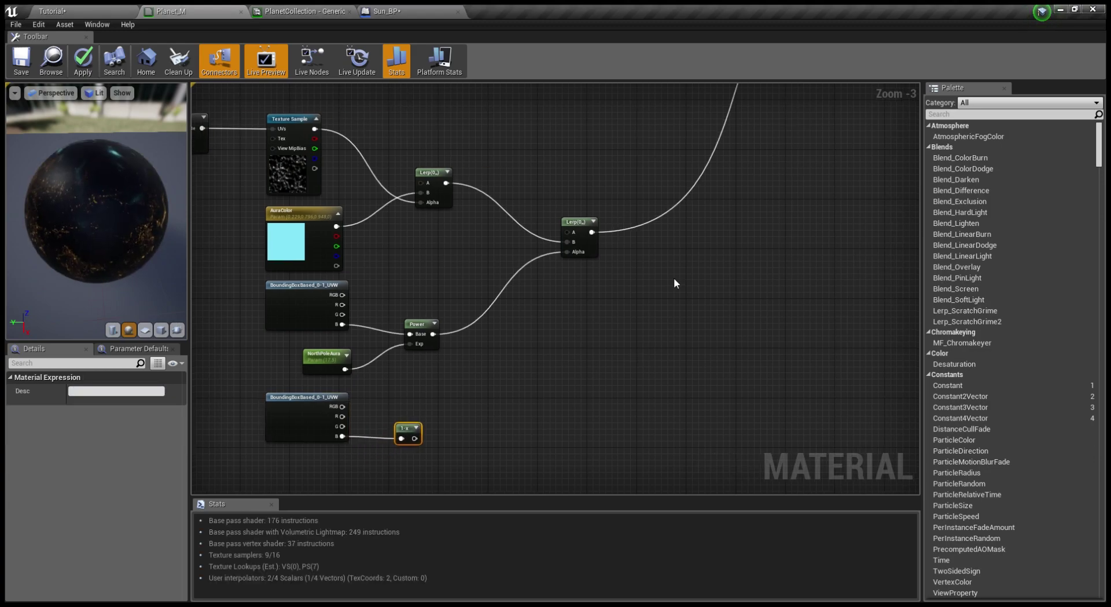
key("l")
left_click(646, 294)
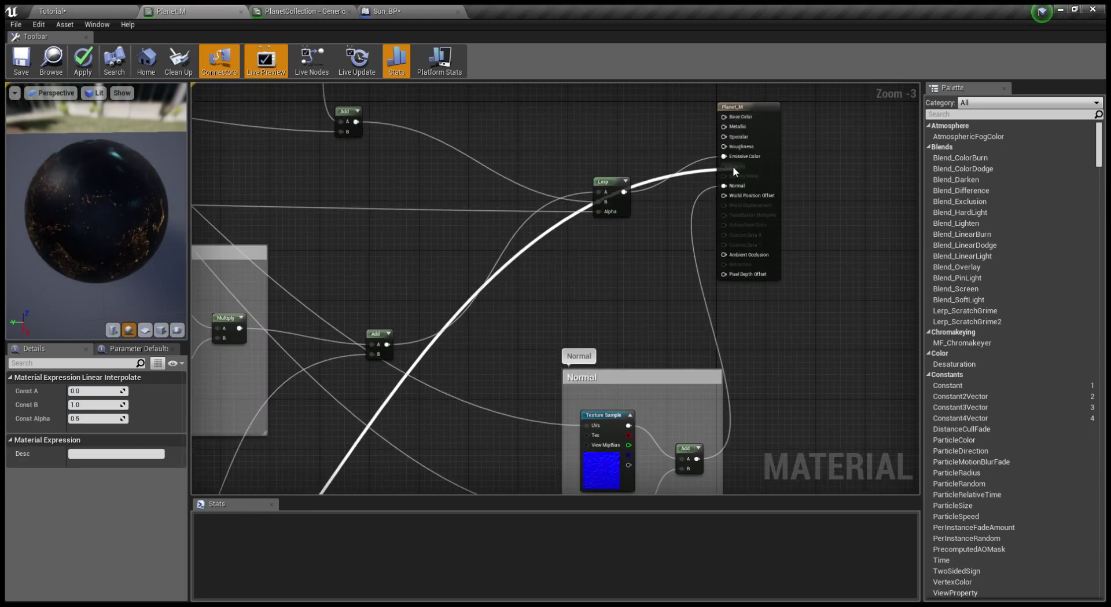
scroll(733, 165, "down", 2)
left_click(113, 330)
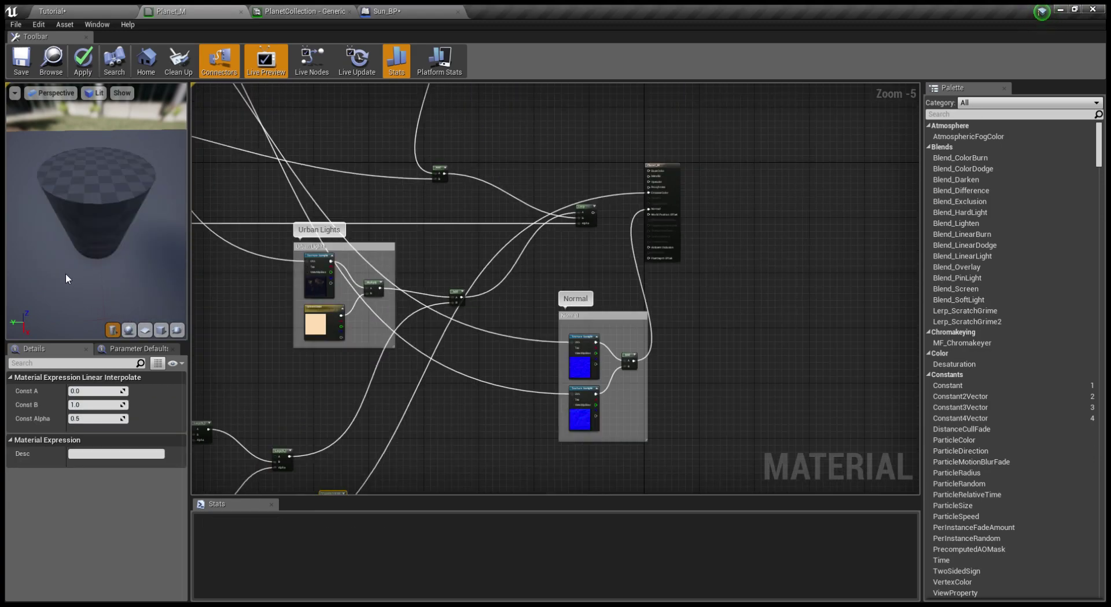
right_click_drag(235, 356, 311, 268)
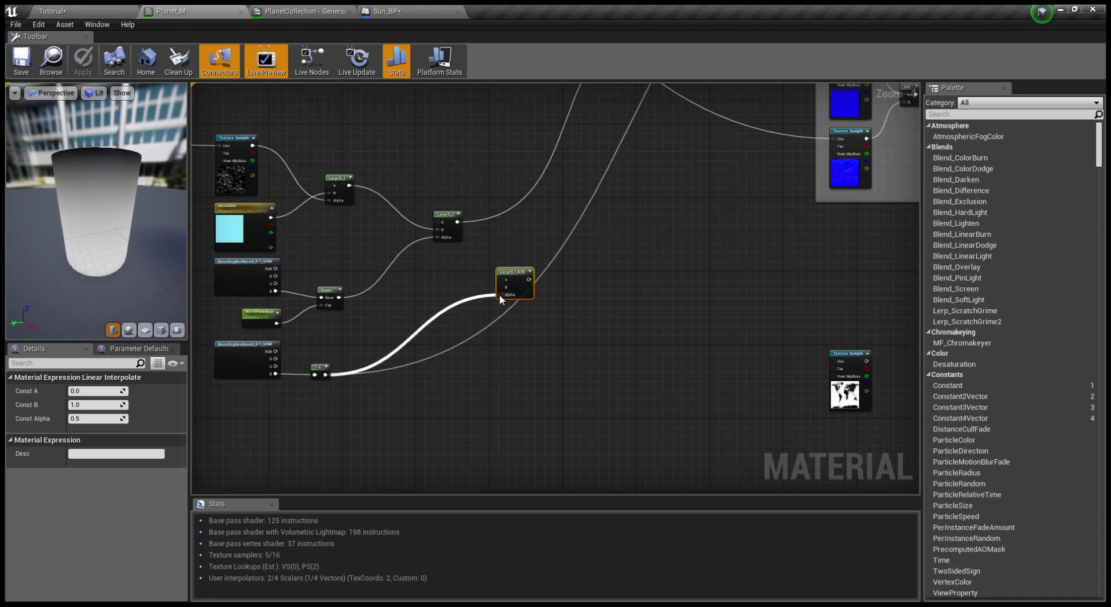
Step: Connect the OneMinus output to the new Lerp's Alpha and the masked aura Lerp to its A, and set Const B to 0
left_click_drag(500, 295, 501, 295)
right_click_drag(465, 246, 431, 267)
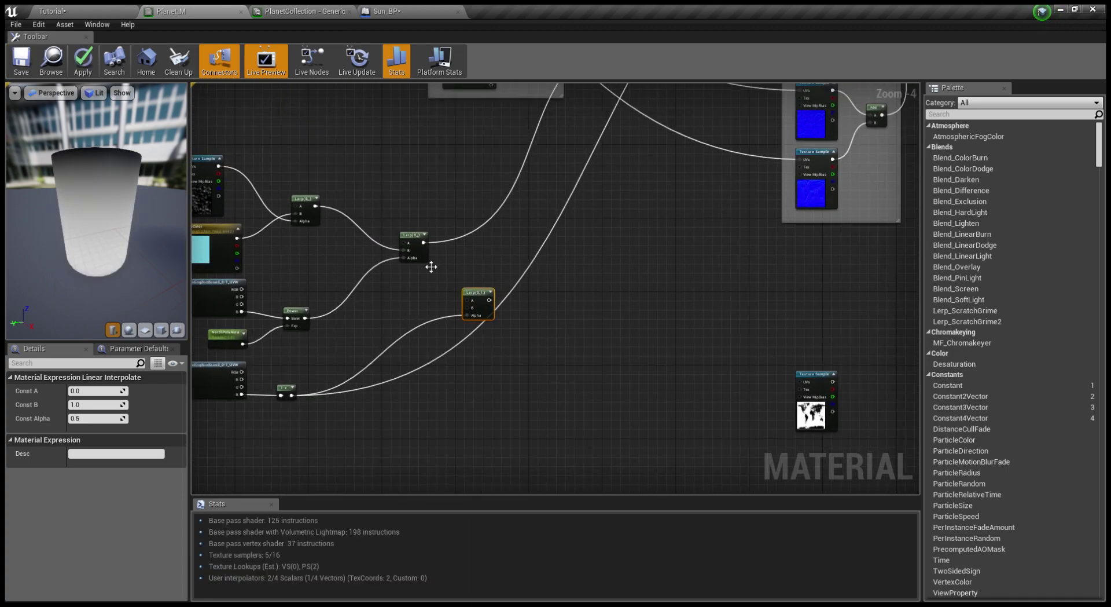
left_click_drag(424, 243, 467, 300)
left_click(96, 404)
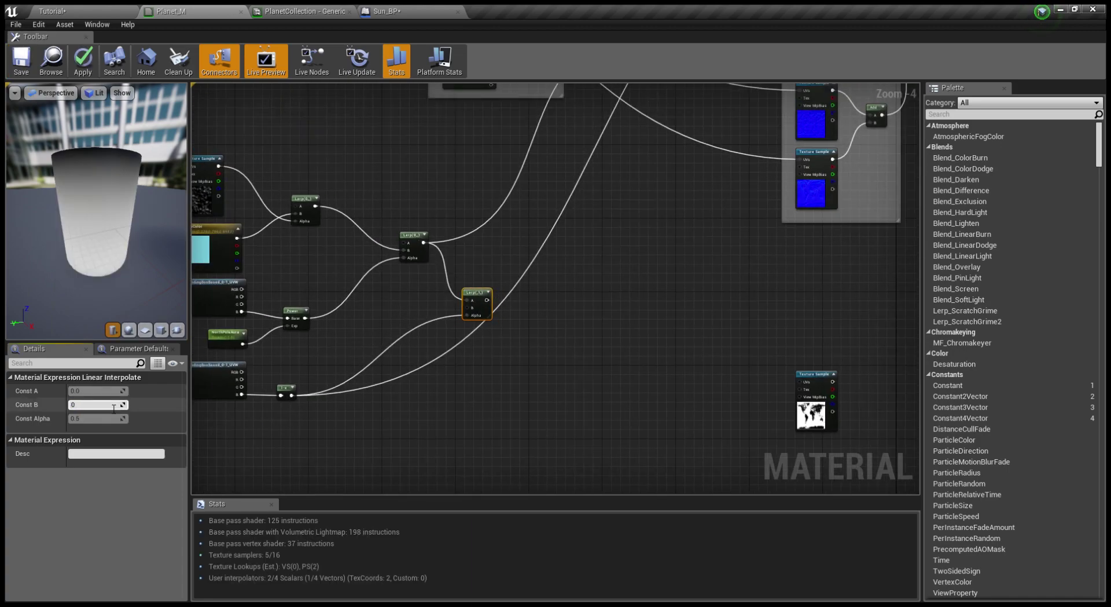
type("0")
right_click_drag(491, 301, 344, 398)
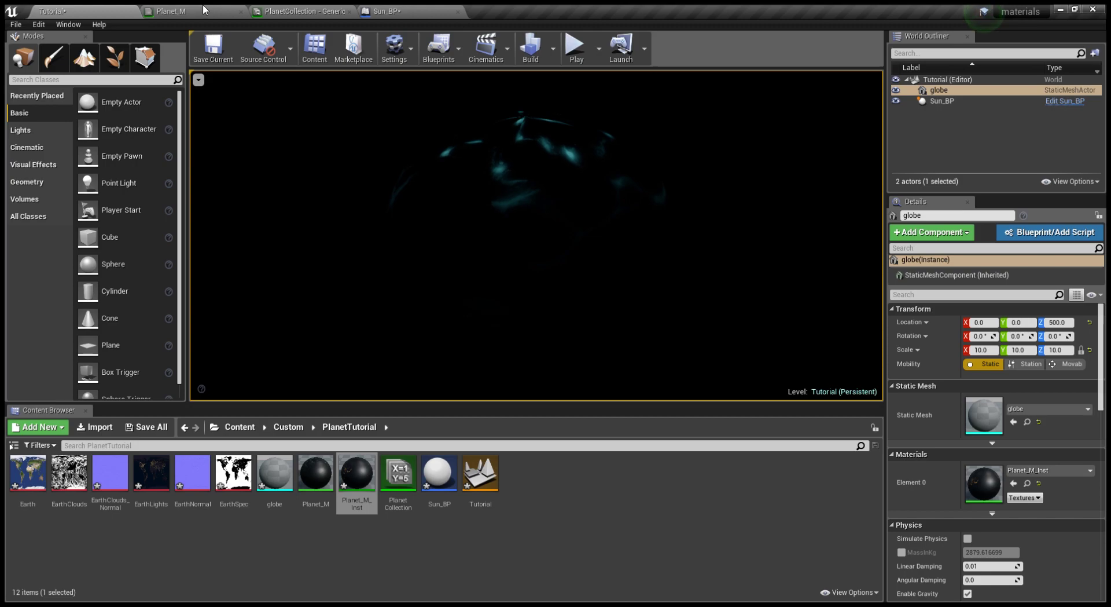
Step: Back in Planet_M, move the masked aura to the last Lerp's B input and add a Power node after the OneMinus
left_click(204, 9)
key("ctrl+z")
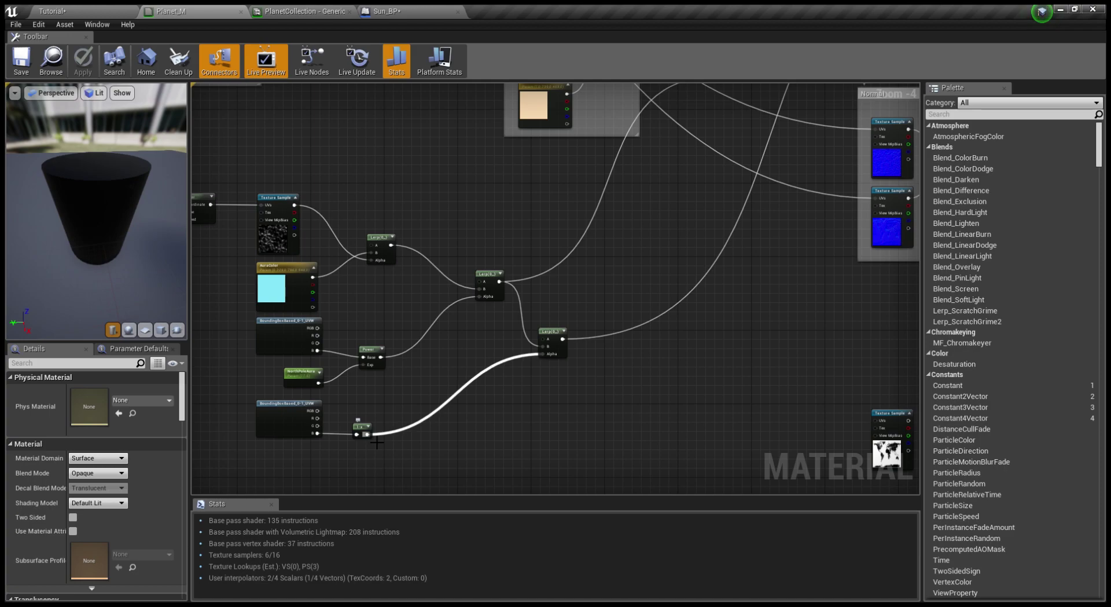
left_click_drag(367, 434, 404, 419)
type("power")
key("Return")
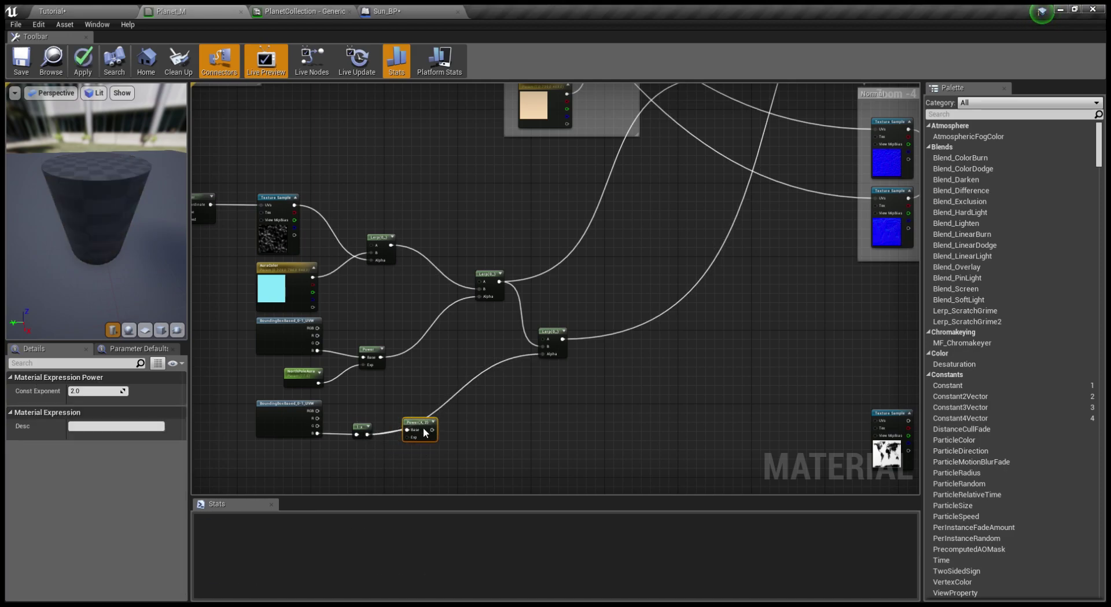
Step: Add a scalar parameter NorthPoleCorrection with default value 0.75 as the new Power's exponent and connect the Power to the last Lerp's Alpha
key("s")
left_click(363, 462)
type("NorthPoleCorrection")
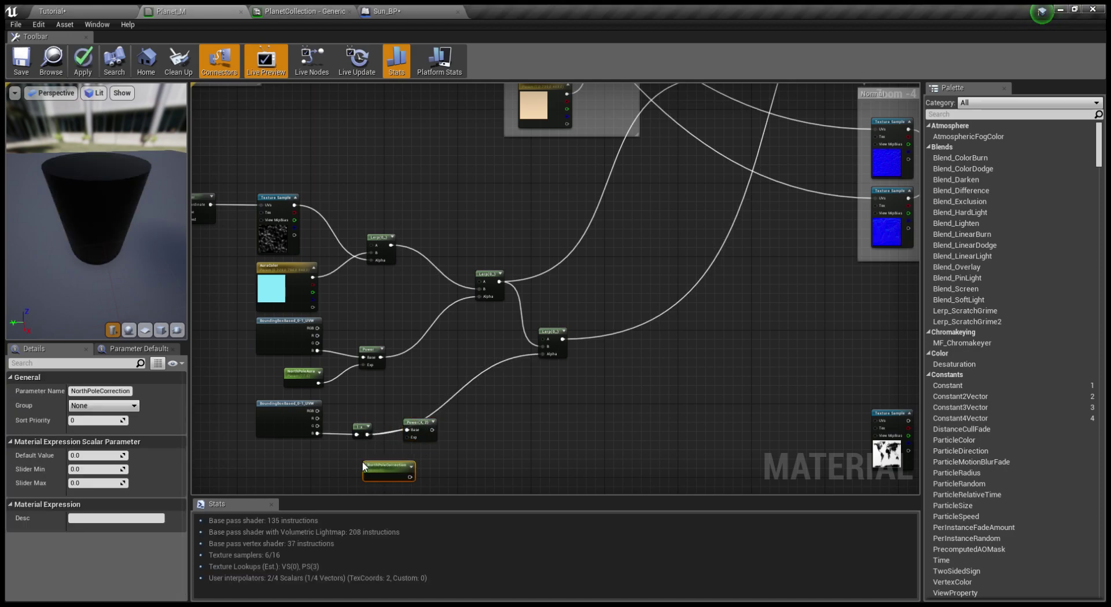
scroll(364, 466, "up", 2)
type("0.75")
key("Return")
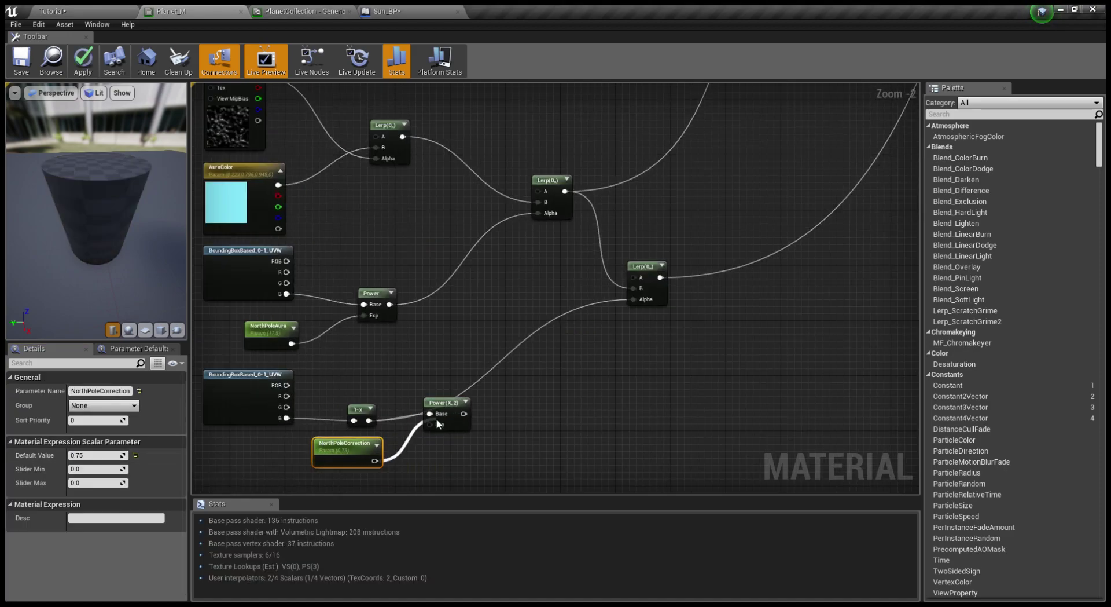
Step: Feed the corrected aura Lerp into the city lights Add's B input, reconnect the final Lerp to Emissive Color, and save
scroll(582, 366, "down", 4)
scroll(608, 172, "up", 3)
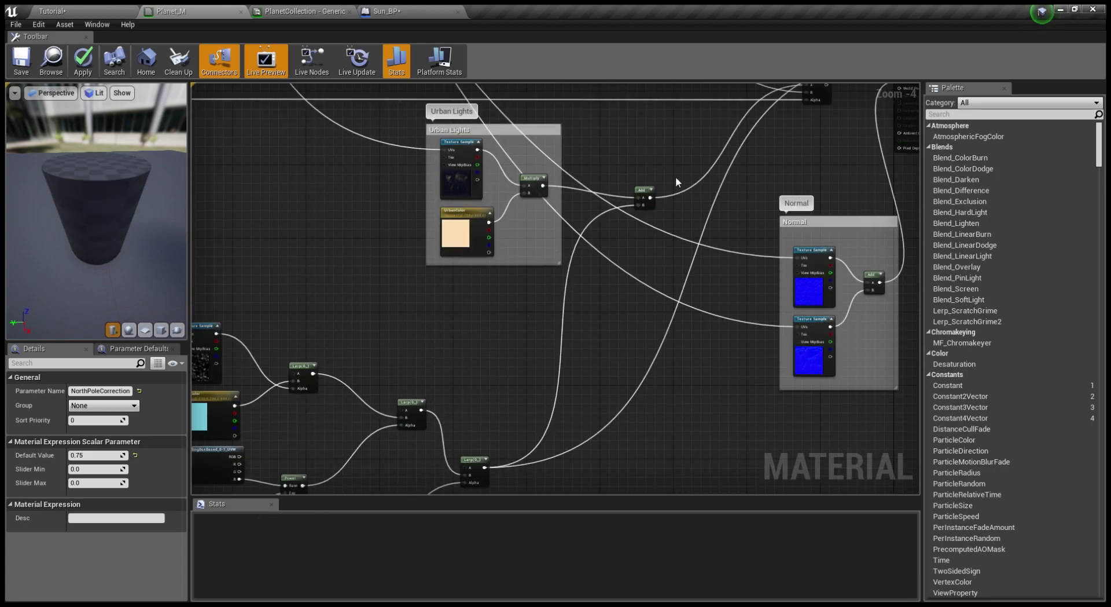
scroll(694, 186, "down", 3)
left_click(20, 59)
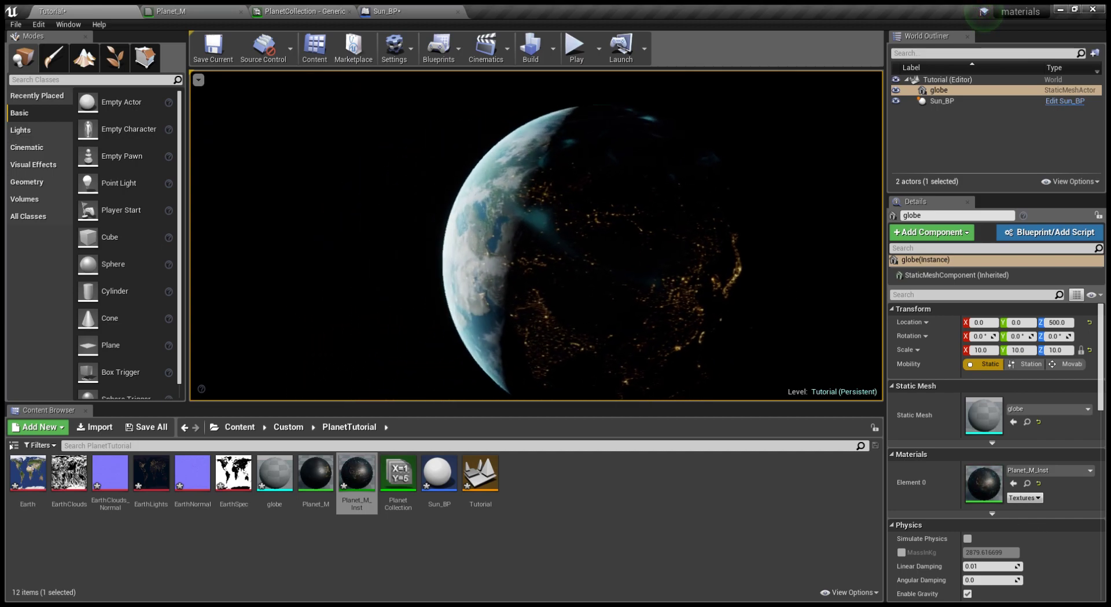
Step: Add a TexCoord node and a Multiply node ahead of the aura Panner, with the TexCoord as the Multiply's A input
left_click(196, 14)
scroll(342, 287, "up", 4)
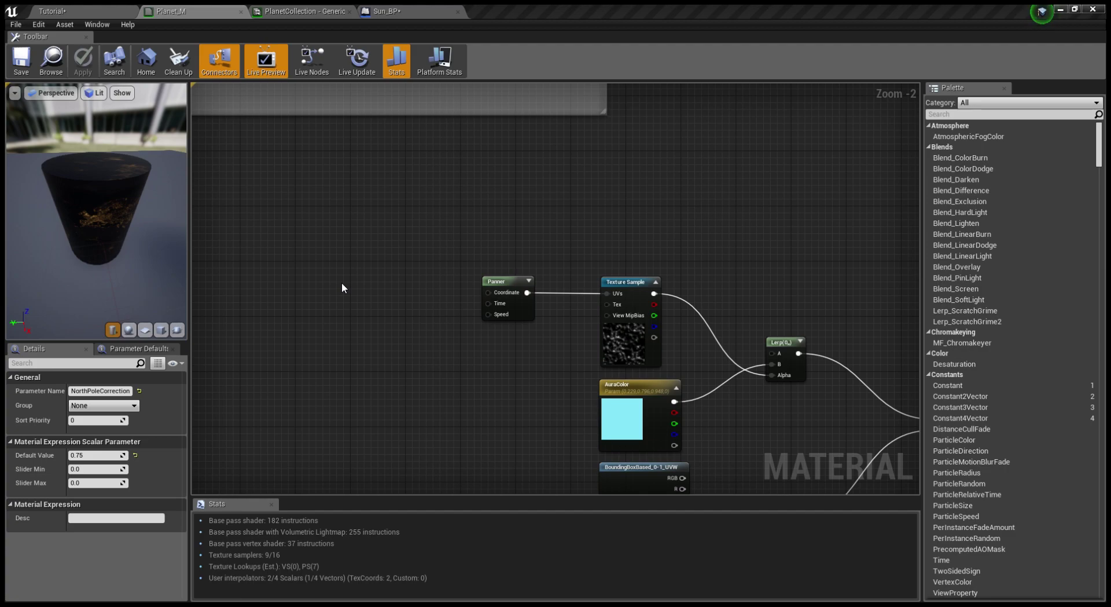
key("u")
left_click(341, 283)
left_click_drag(372, 302, 349, 311)
key("m")
left_click(345, 283)
Step: Add a scalar parameter AuraScale with default value 1.5 as the Multiply's B input and connect the Multiply to the Panner's Coordinate
key("s")
left_click(294, 322)
type("AuraScale")
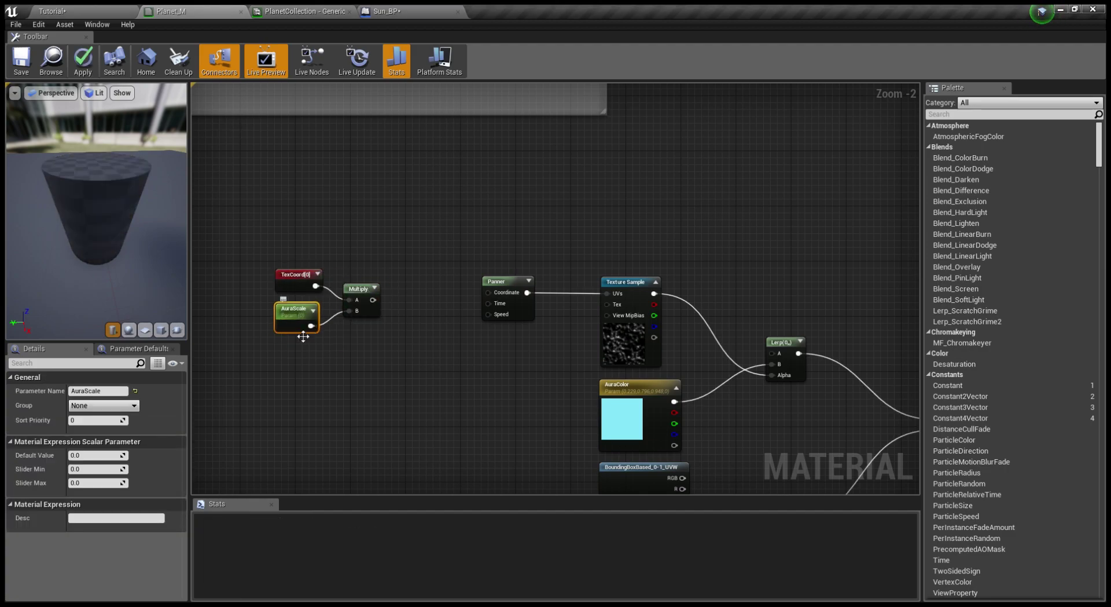
type("1.5")
key("Return")
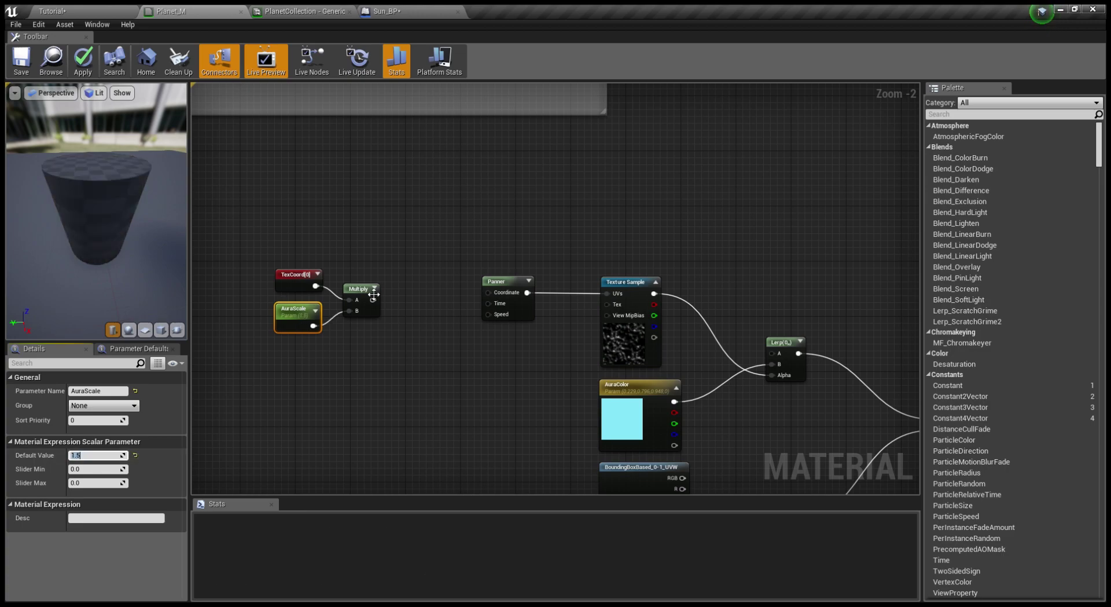
left_click_drag(333, 315, 348, 318)
left_click_drag(298, 328, 339, 322)
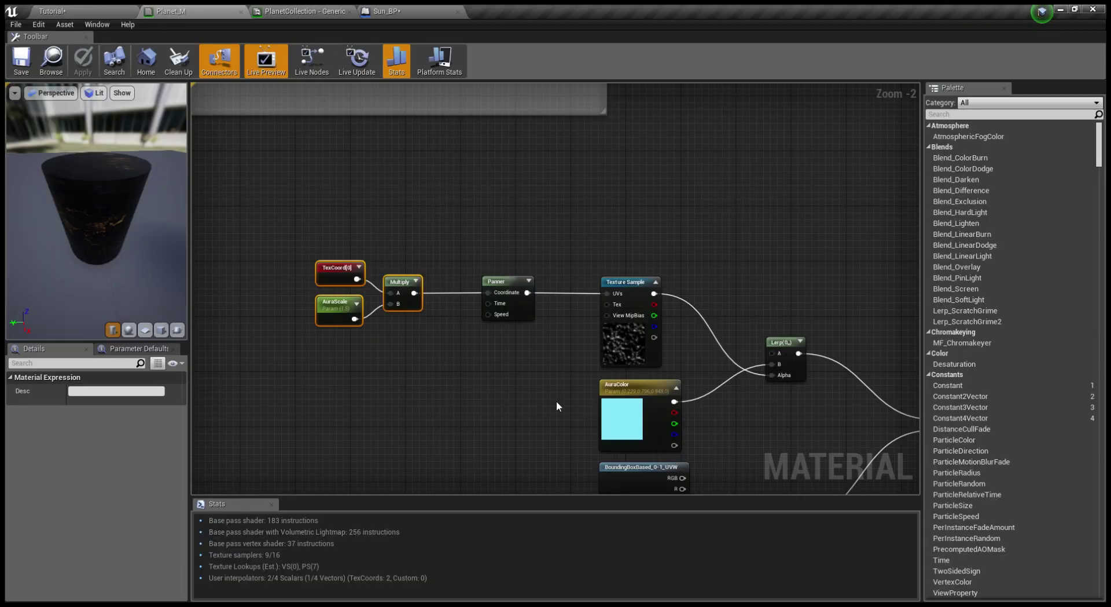
Step: Multiply the last aura Lerp's output by a new scalar parameter AuraEmissive with default value 3
left_click_drag(621, 323, 707, 314)
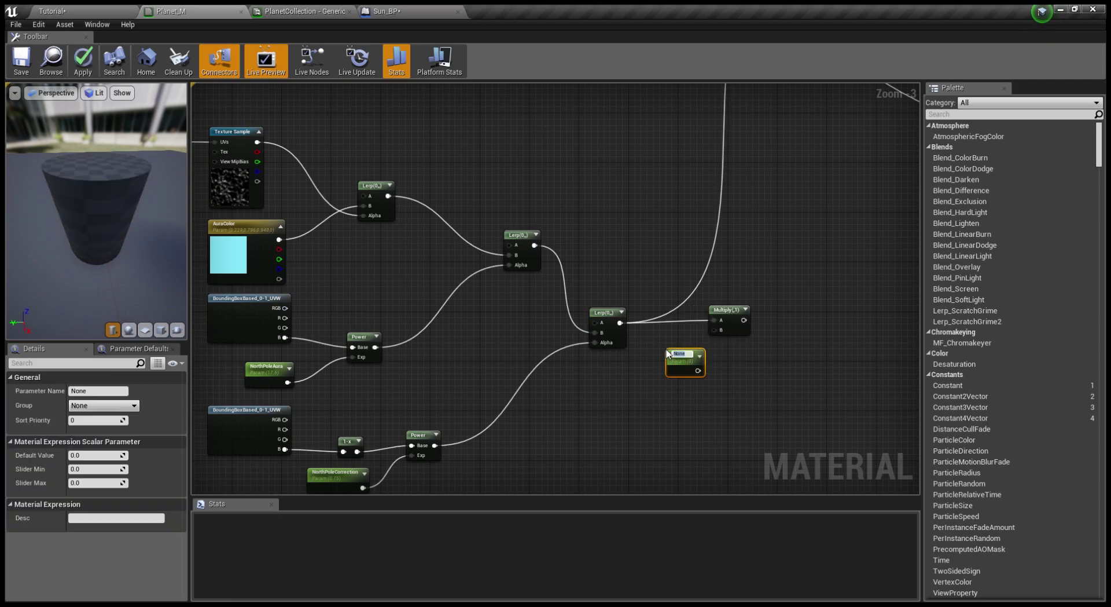
type("AuraEmmisive")
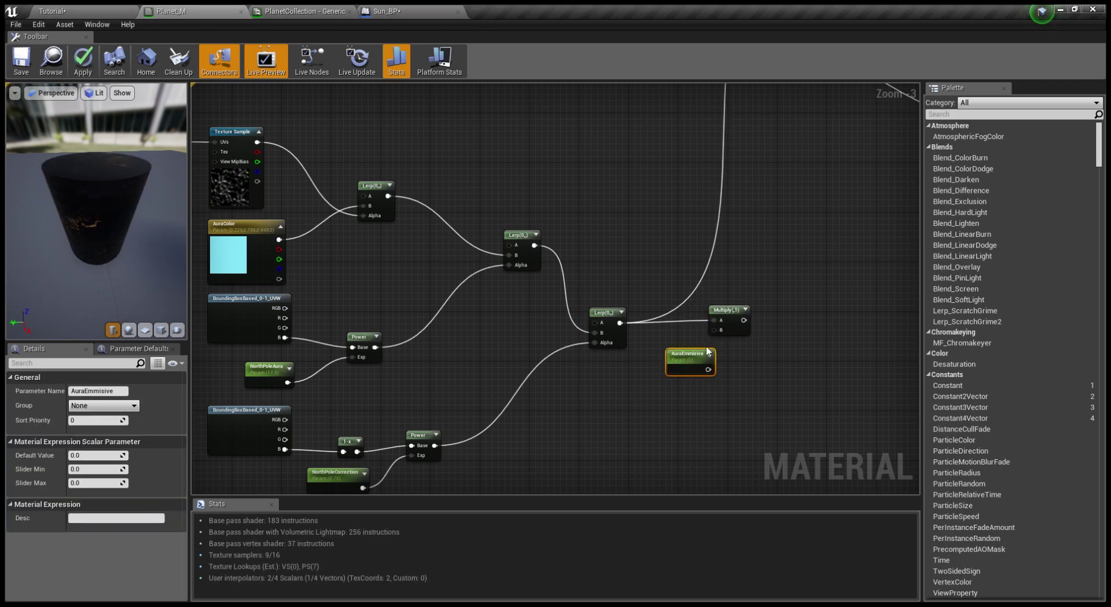
scroll(706, 352, "down", 2)
right_click_drag(790, 318, 519, 410)
scroll(381, 476, "up", 5)
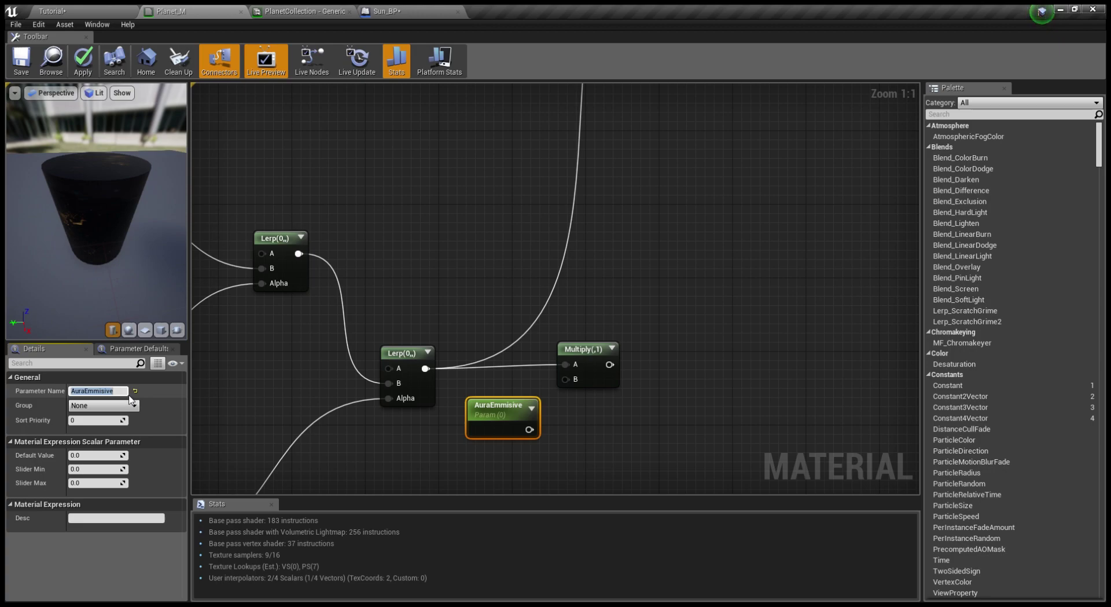
type("ive")
key("Return")
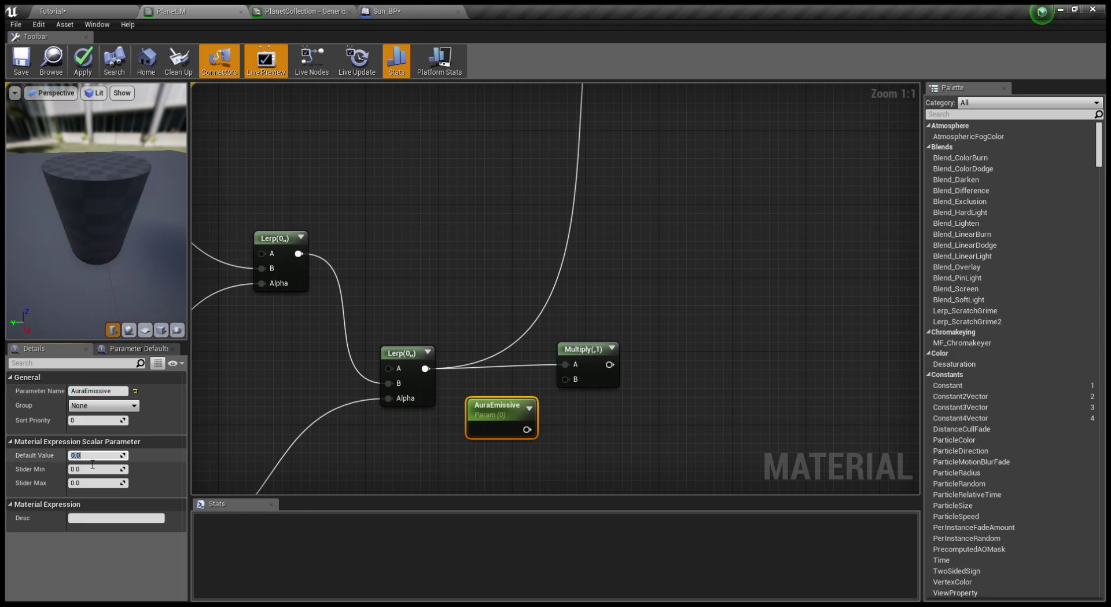
left_click_drag(552, 401, 565, 379)
Step: Connect the aura Multiply's output to the city lights Add's B input and switch the preview mesh to a sphere
scroll(582, 380, "down", 4)
right_click_drag(582, 381, 480, 453)
left_click_drag(482, 446, 545, 183)
scroll(633, 306, "down", 3)
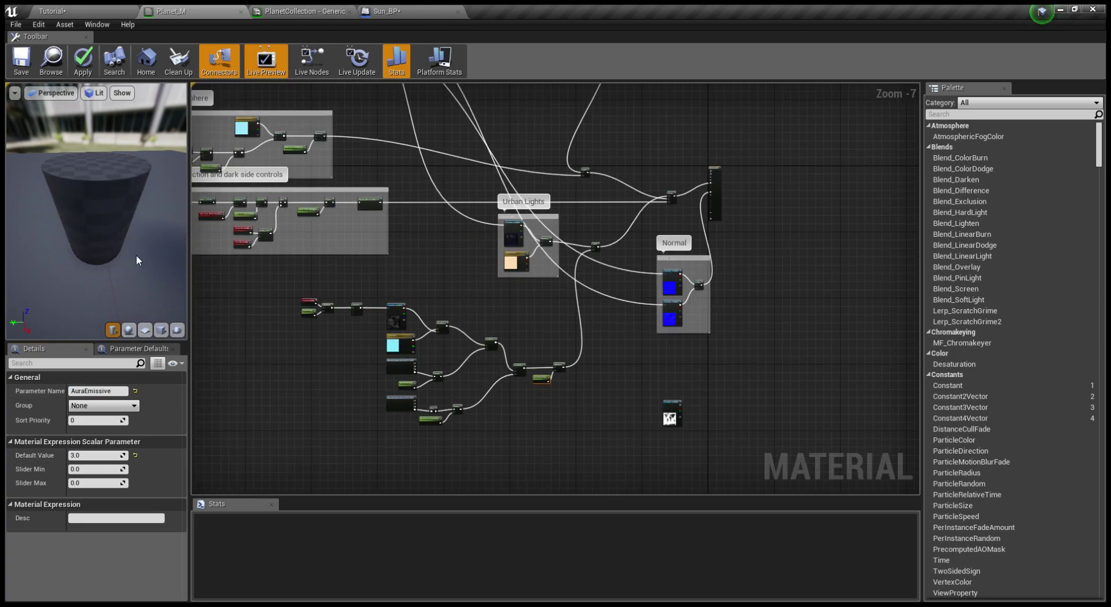
left_click(129, 330)
Step: Group all the aura nodes in a comment box named Aura
left_click_drag(258, 316, 588, 449)
type("cAura")
key("Return")
Step: Move the EarthSpec texture sample near the cloud samples, wire its UVs input, and connect its output to Specular
left_click_drag(670, 405, 524, 139)
right_click_drag(512, 150, 536, 285)
scroll(394, 158, "up", 2)
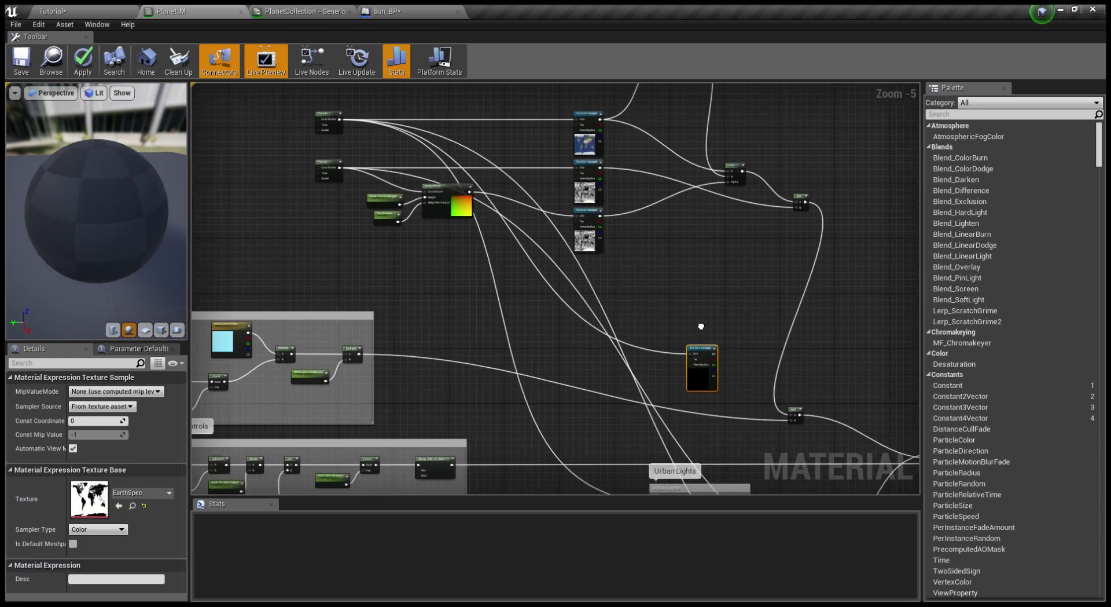
right_click_drag(703, 322, 462, 291)
left_click_drag(436, 293, 757, 369)
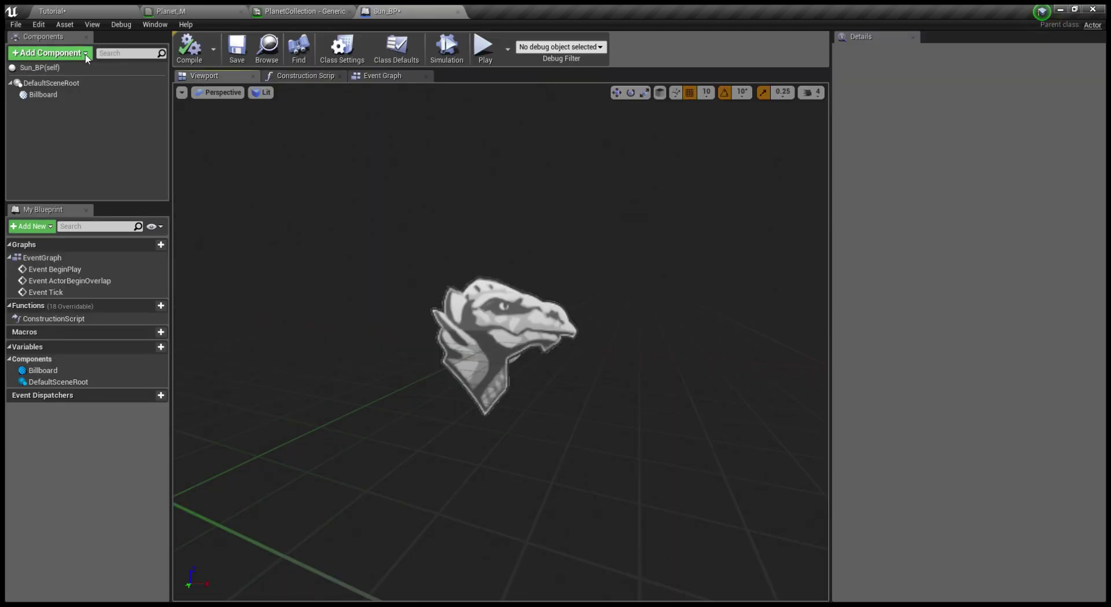
Step: Add a component to the Sun_BP blueprint, inspect the globe in the level, and return to the Planet_M material
left_click(86, 54)
left_click(117, 140)
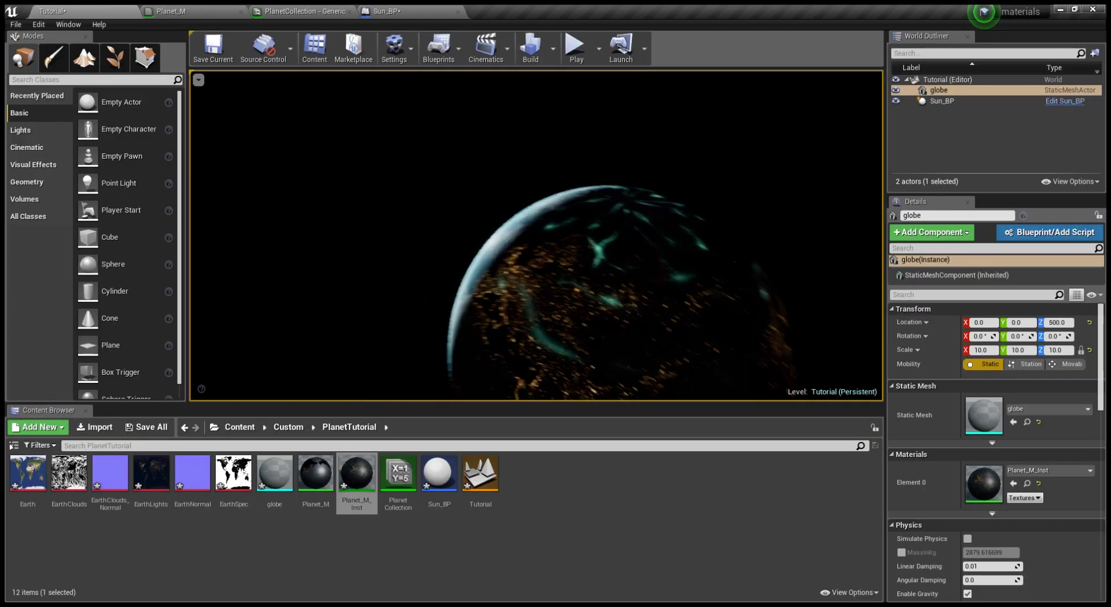
right_click_drag(377, 208, 434, 209)
key("g")
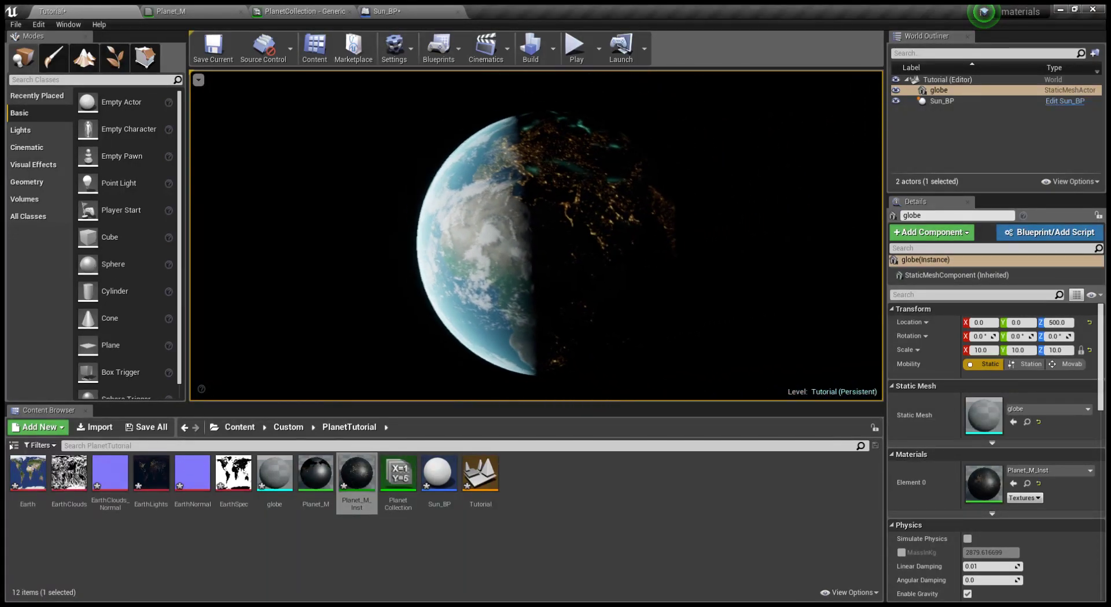
left_click(195, 9)
scroll(392, 285, "down", 1)
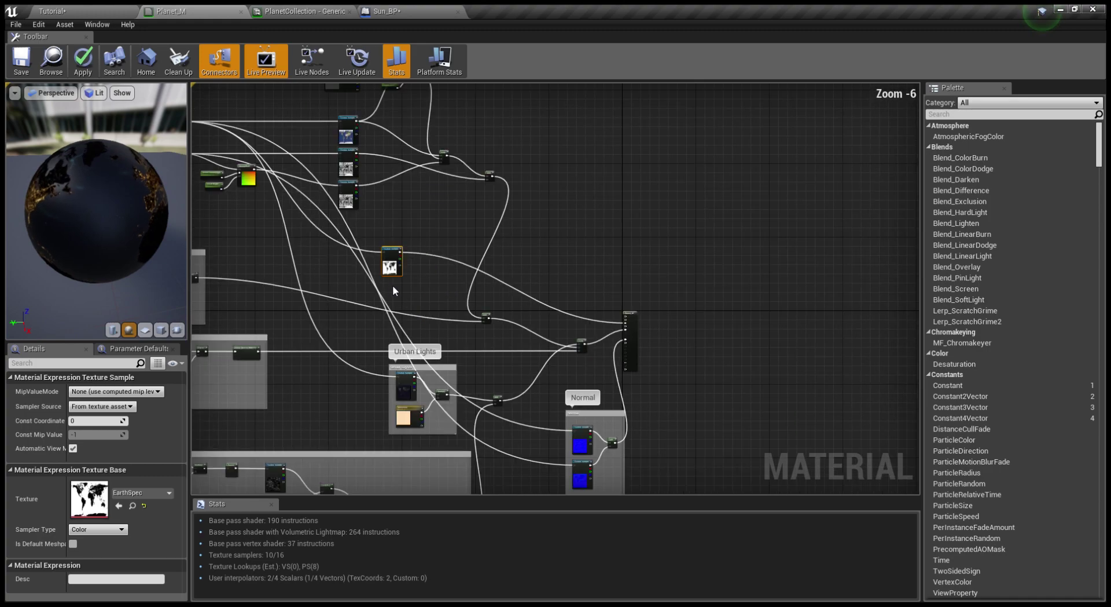
scroll(394, 285, "up", 1)
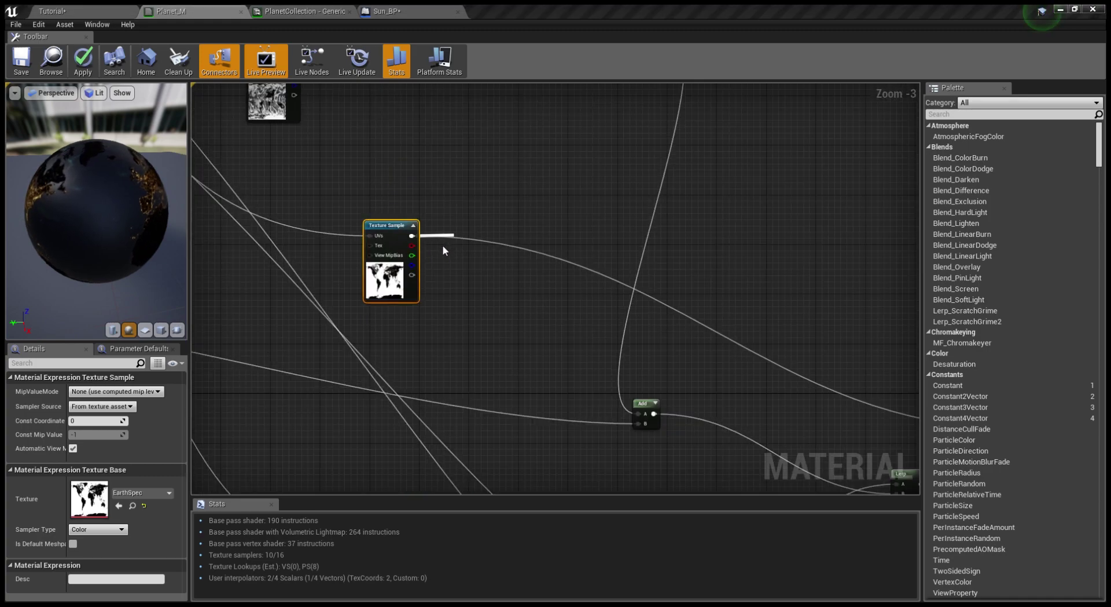
key("Return")
left_click_drag(491, 251, 493, 235)
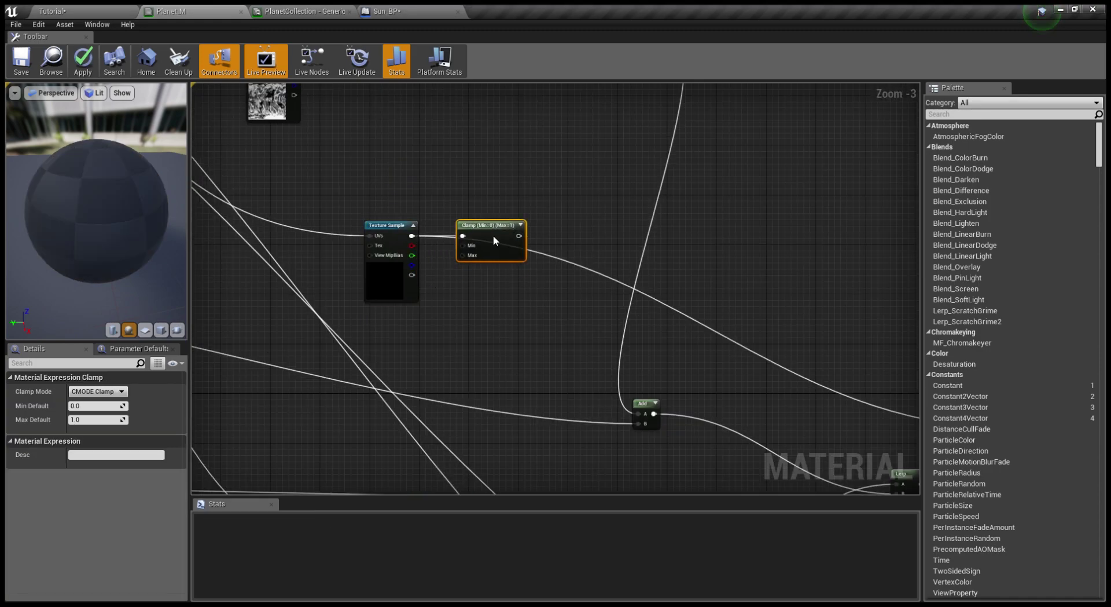
key("Delete")
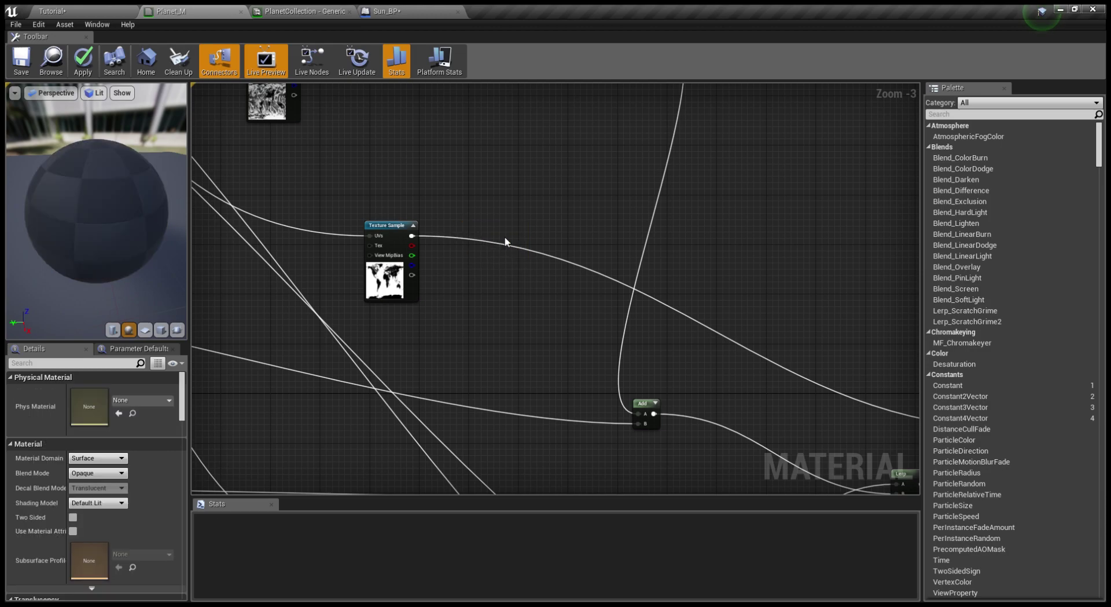
Step: Combine the lowest cloud texture sample and the EarthSpec sample in an Add node, feed it into Specular, and save the material
scroll(366, 307, "down", 2)
left_click_drag(328, 170, 395, 227)
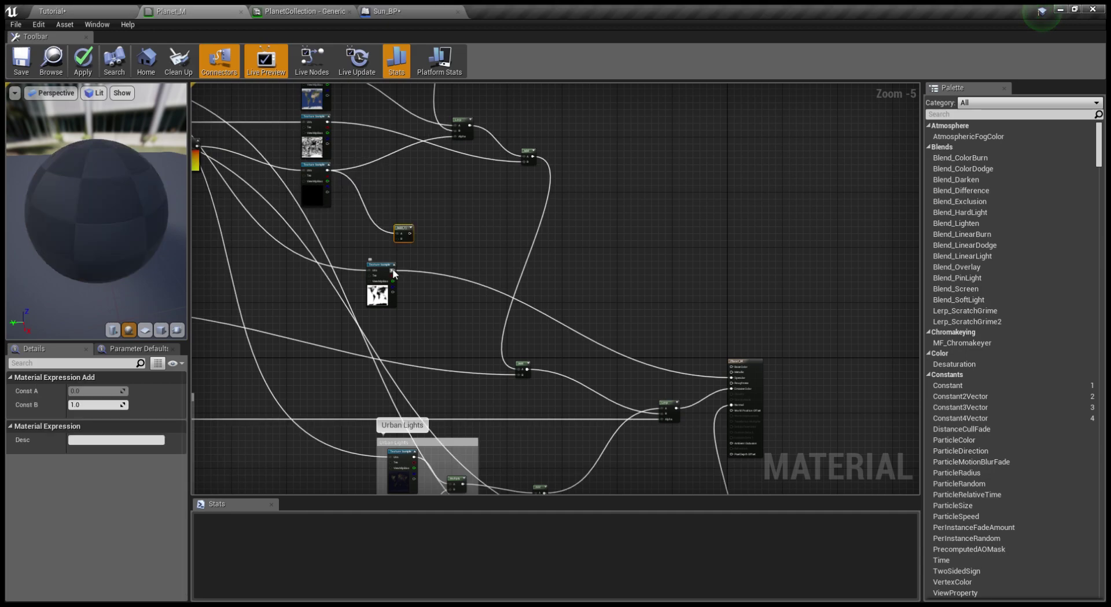
left_click_drag(393, 270, 731, 388)
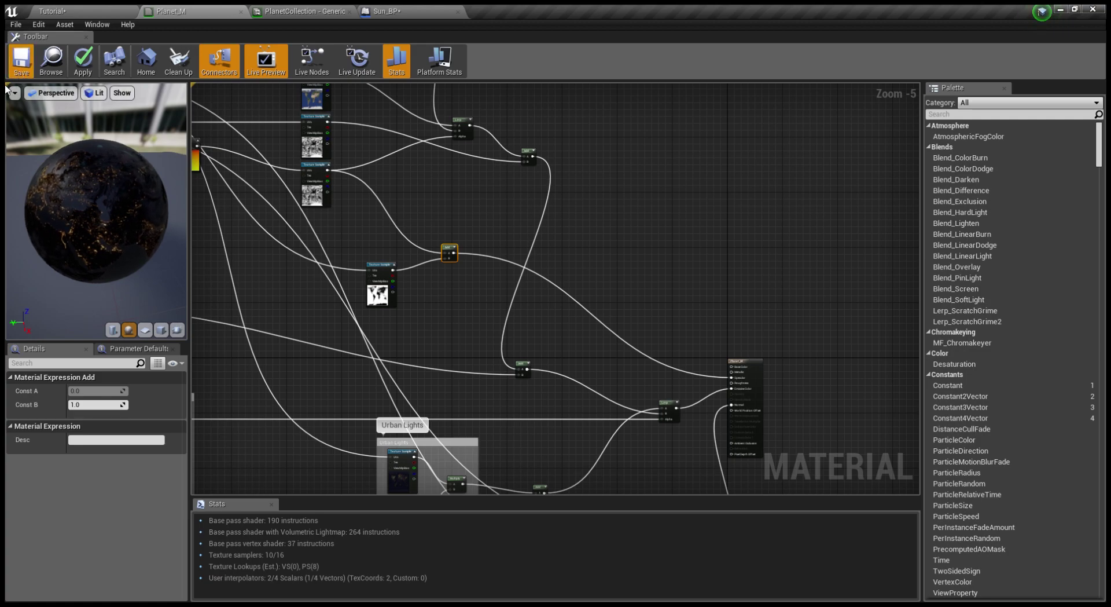
left_click(52, 11)
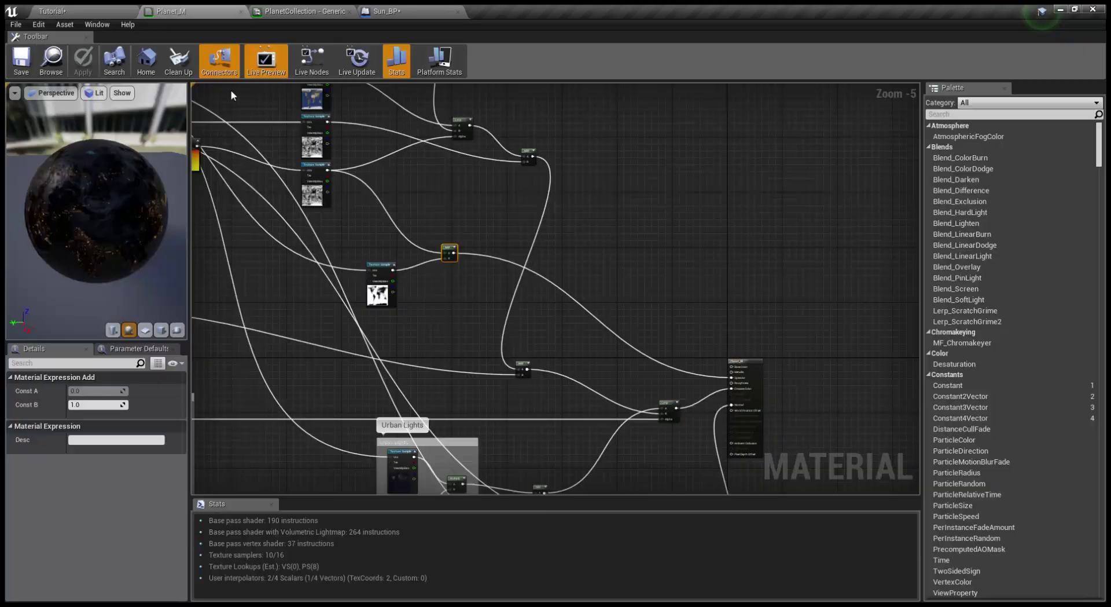
Step: Add a Lerp node, wire the EarthSpec sample into A and the lowest cloud texture sample into B and Alpha
right_click_drag(426, 256, 450, 268)
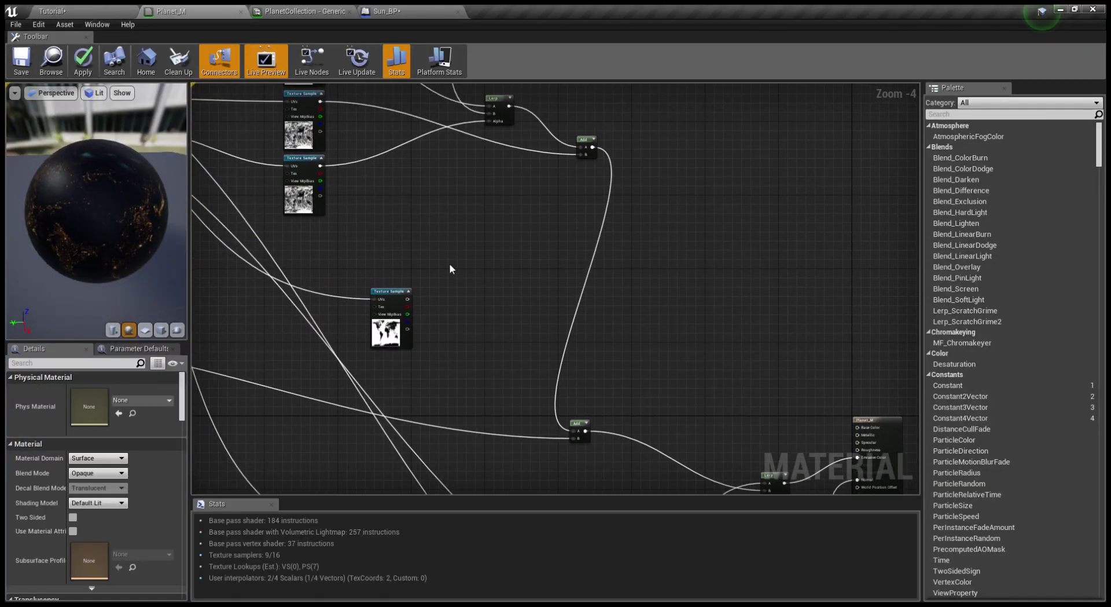
left_click(455, 266)
left_click_drag(455, 292, 458, 290)
left_click_drag(479, 284, 502, 295)
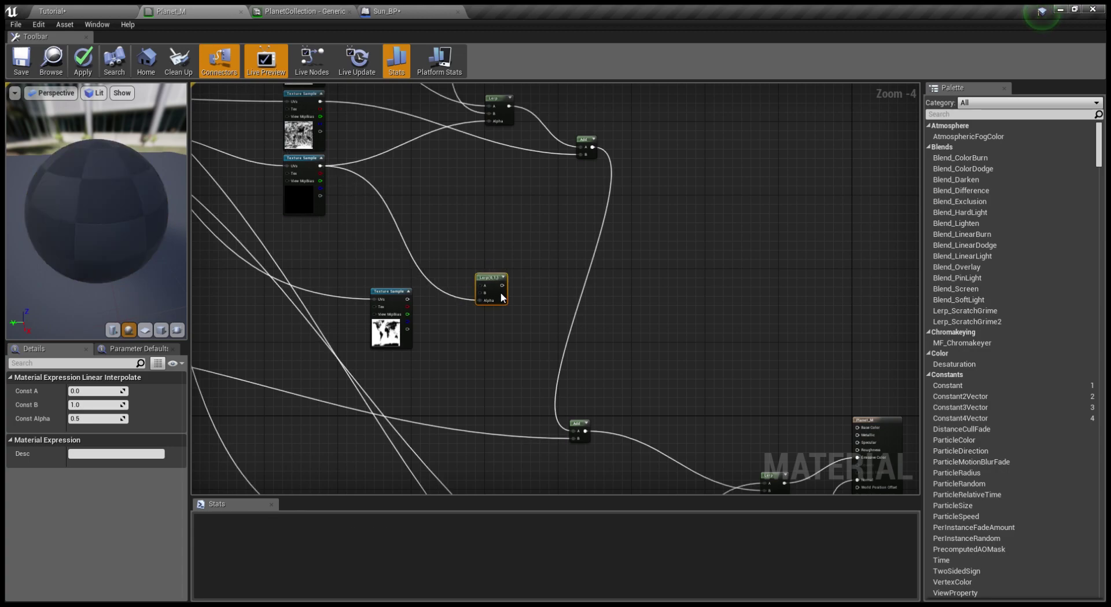
left_click_drag(408, 298, 475, 284)
left_click_drag(321, 167, 479, 293)
Step: Connect the new Lerp's output to both Specular and Emissive Color on the Planet_M output node
right_click_drag(486, 299, 385, 269)
left_click_drag(399, 257, 756, 414)
right_click_drag(412, 315, 426, 296)
left_click_drag(412, 237, 772, 409)
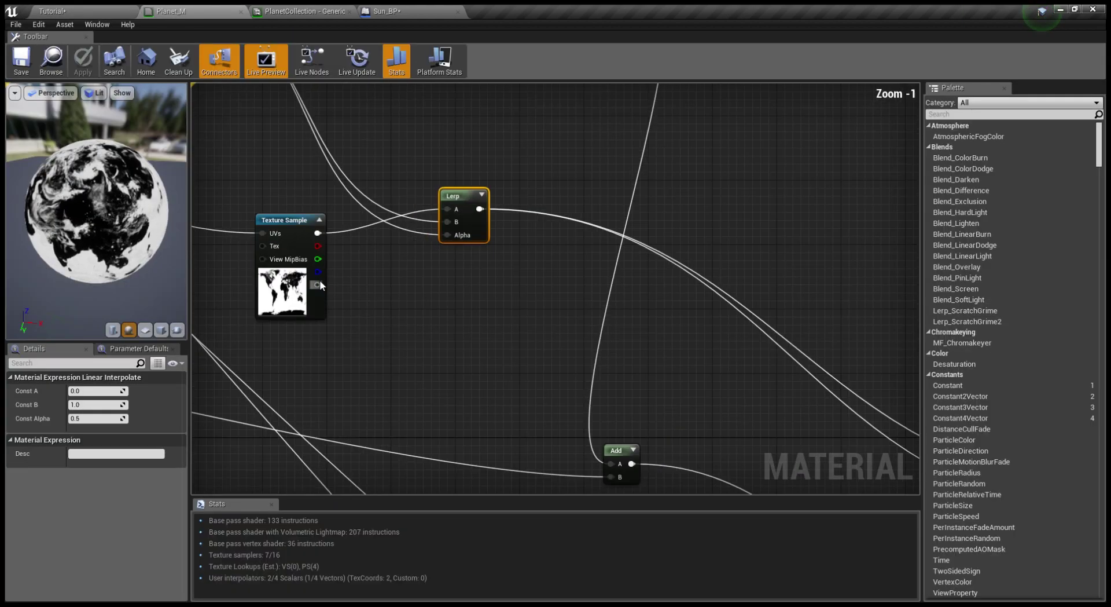
Step: Insert a Clamp node with a minimum of 0.25 between the EarthSpec sample and the Lerp, and save the material
left_click(377, 302)
left_click_drag(400, 232, 447, 237)
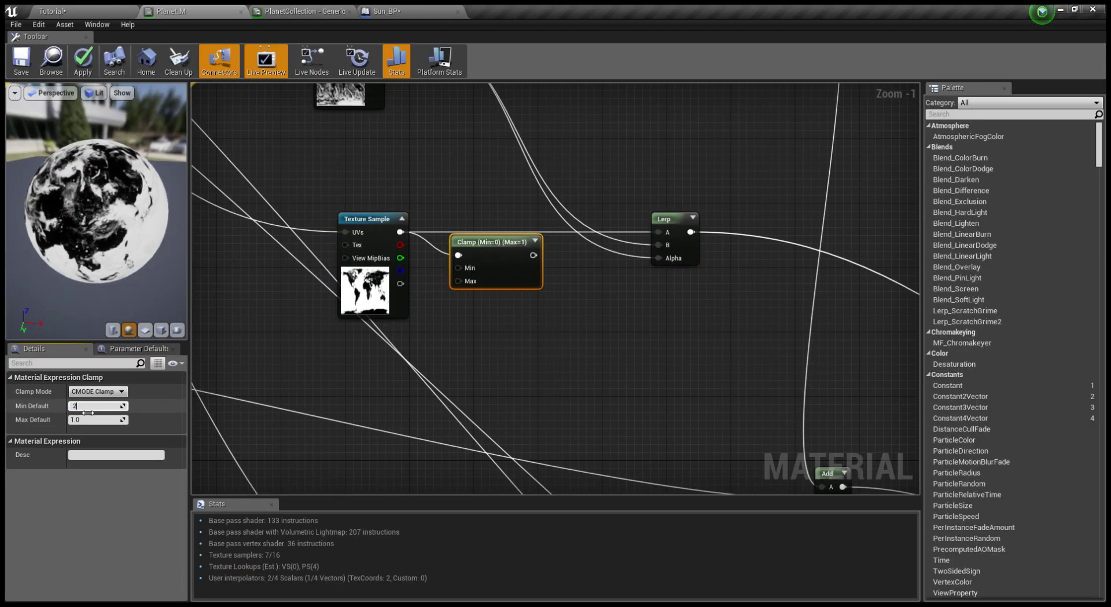
type("5")
key("Return")
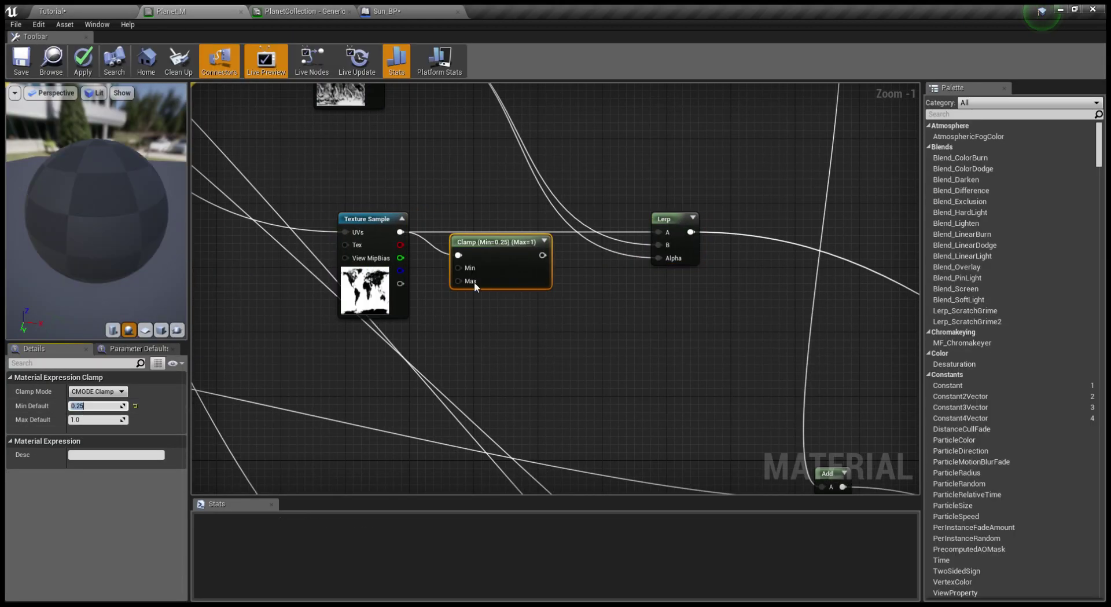
left_click_drag(533, 255, 659, 232)
left_click_drag(497, 274, 505, 251)
scroll(513, 289, "down", 3)
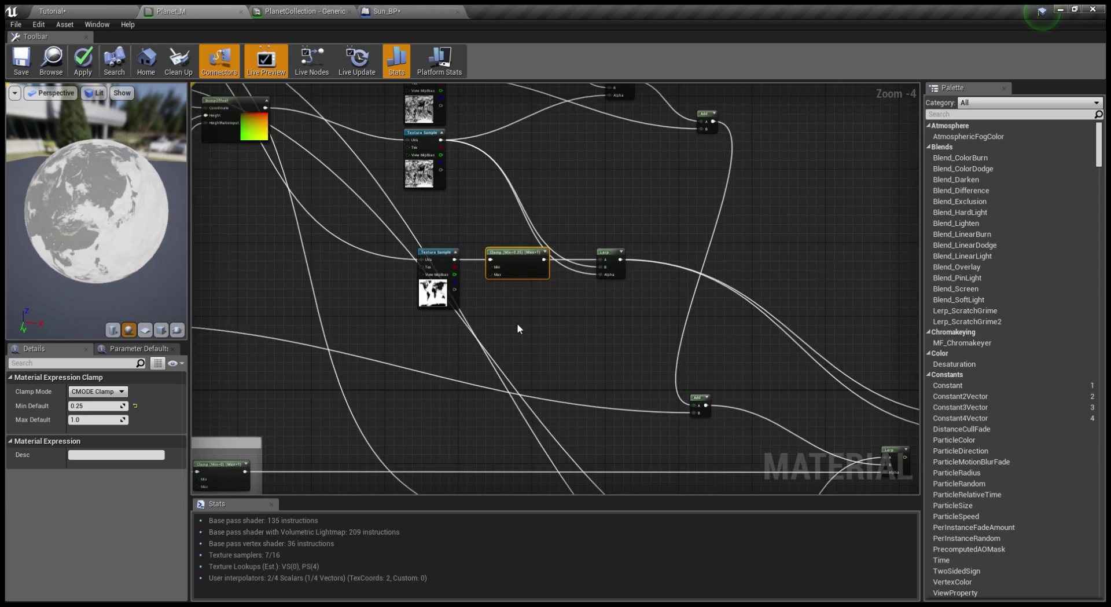
left_click(22, 60)
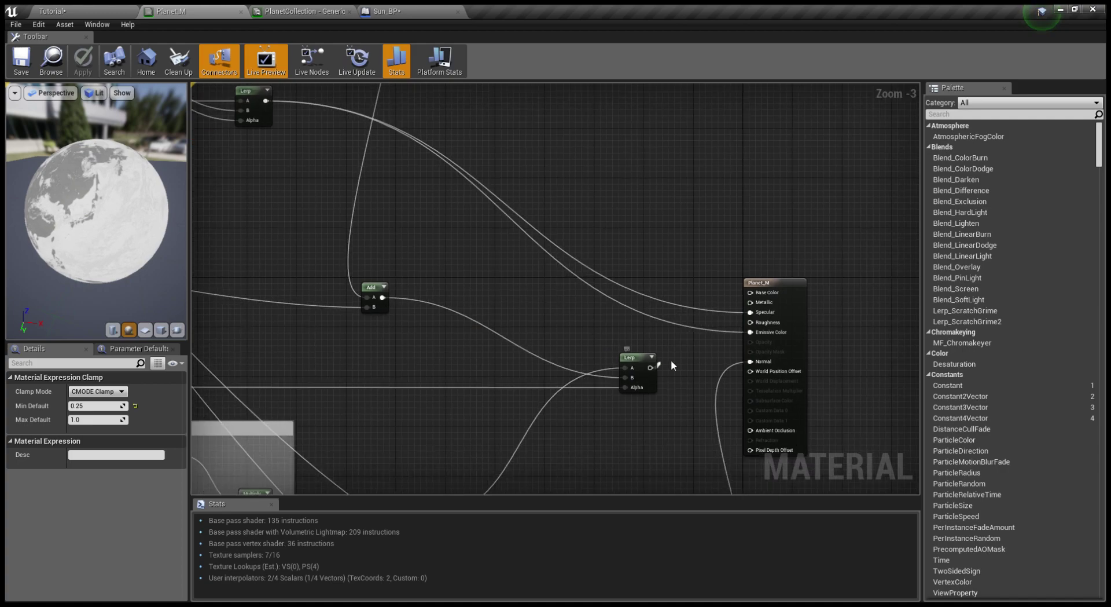
Step: Insert a Lerp after the Urban Lights Multiply, drive its Alpha from the upper cloud texture sample, and feed it into the Add node
scroll(602, 316, "down", 4)
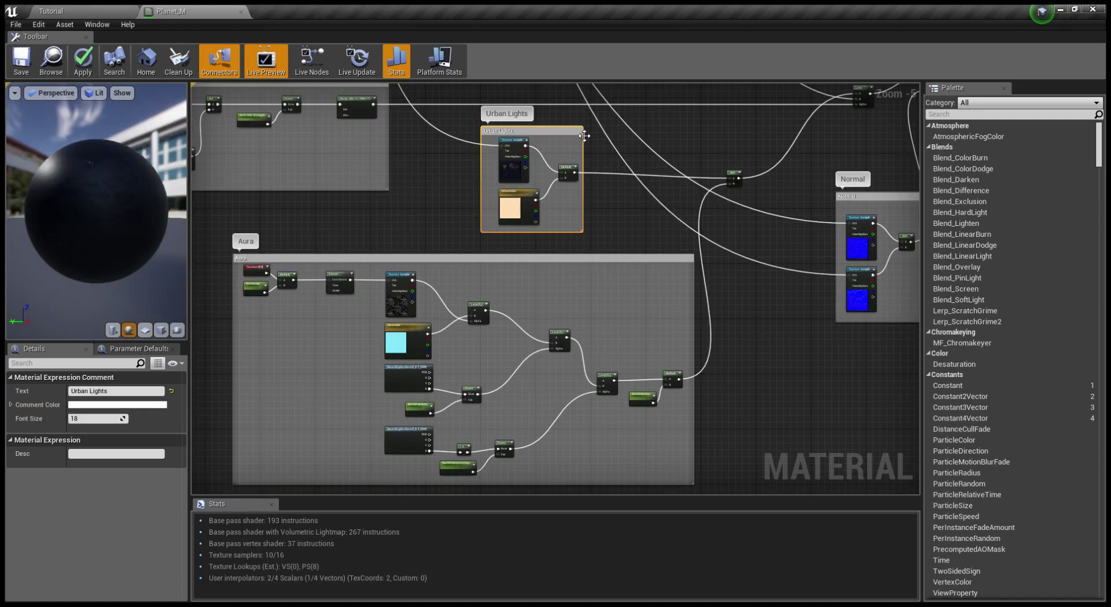
scroll(501, 223, "up", 2)
right_click_drag(501, 224, 519, 393)
scroll(620, 294, "up", 2)
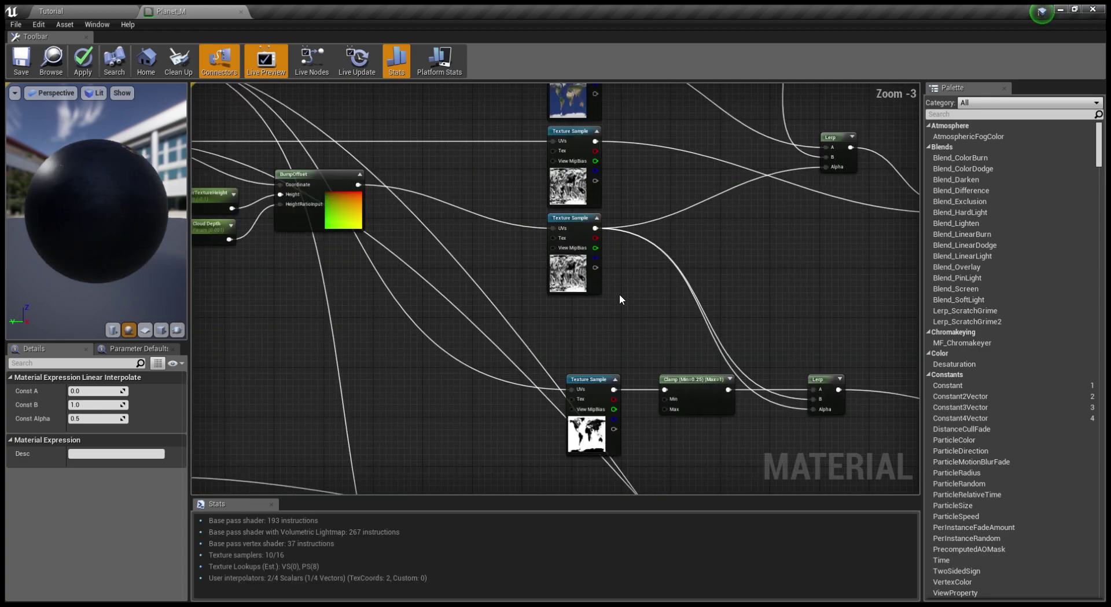
scroll(619, 293, "down", 1)
right_click_drag(619, 293, 521, 220)
left_click_drag(508, 116, 627, 269)
left_click_drag(647, 253, 783, 266)
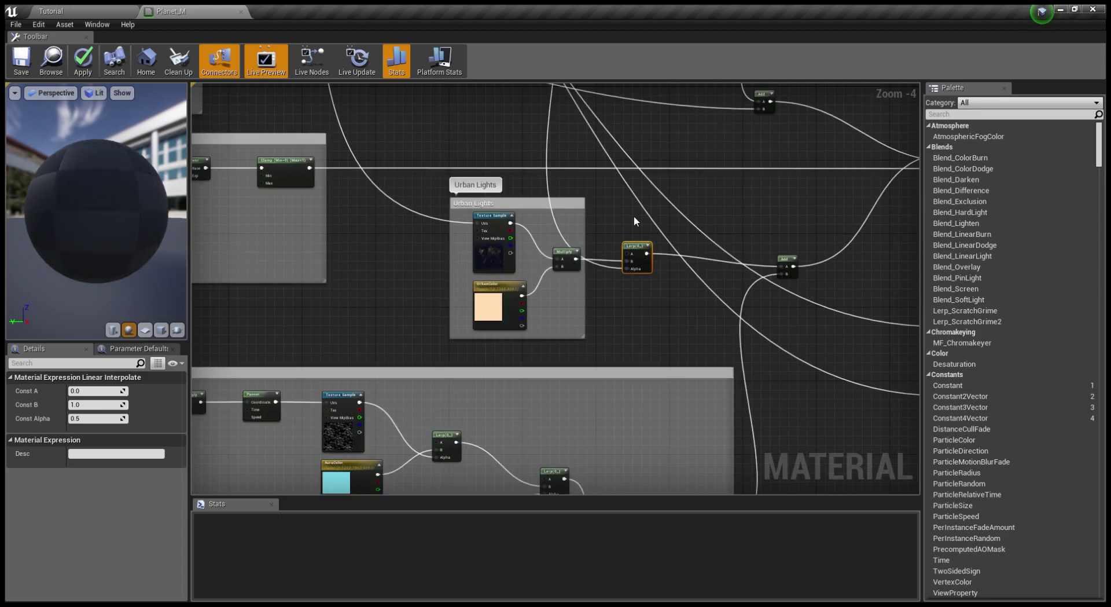
Step: Inspect the globe's night side and city lights in the Tutorial level, and return to the Planet_M material
left_click(107, 7)
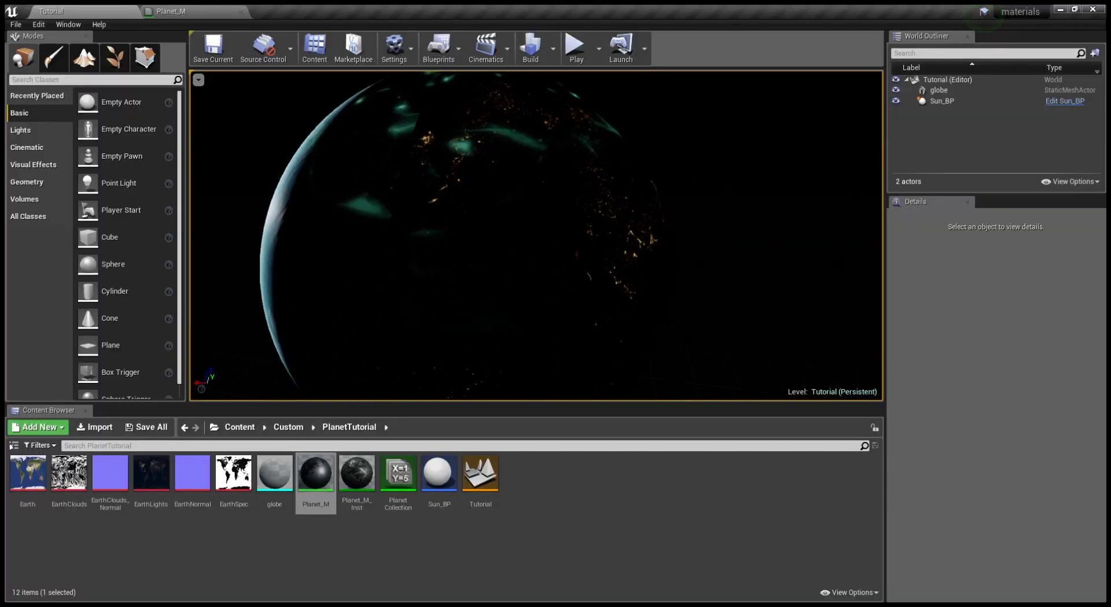
key("s")
right_click_drag(536, 235, 597, 292)
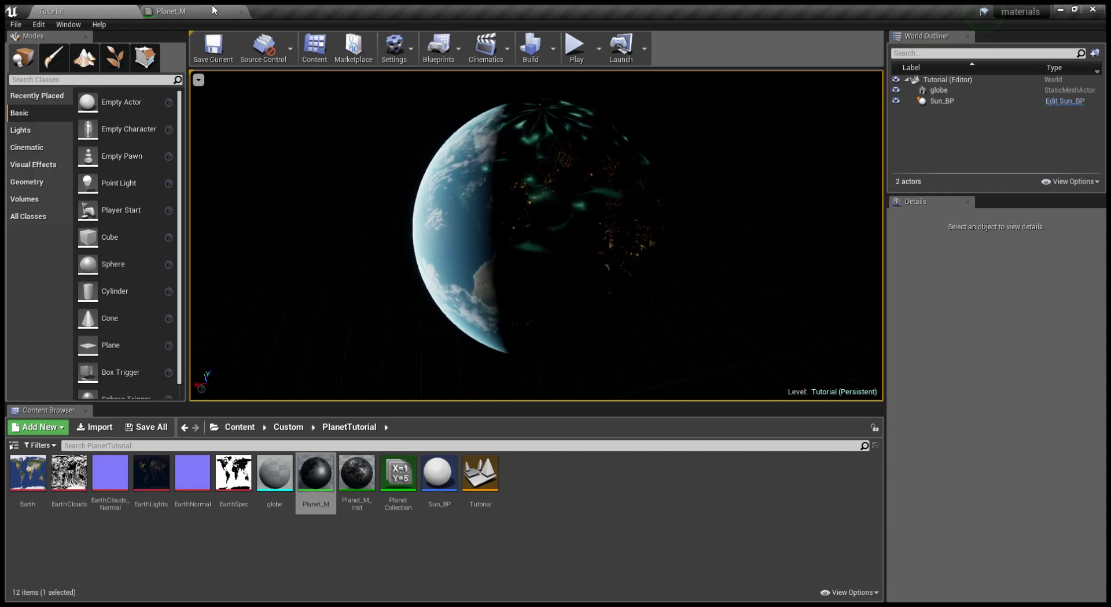
left_click(174, 11)
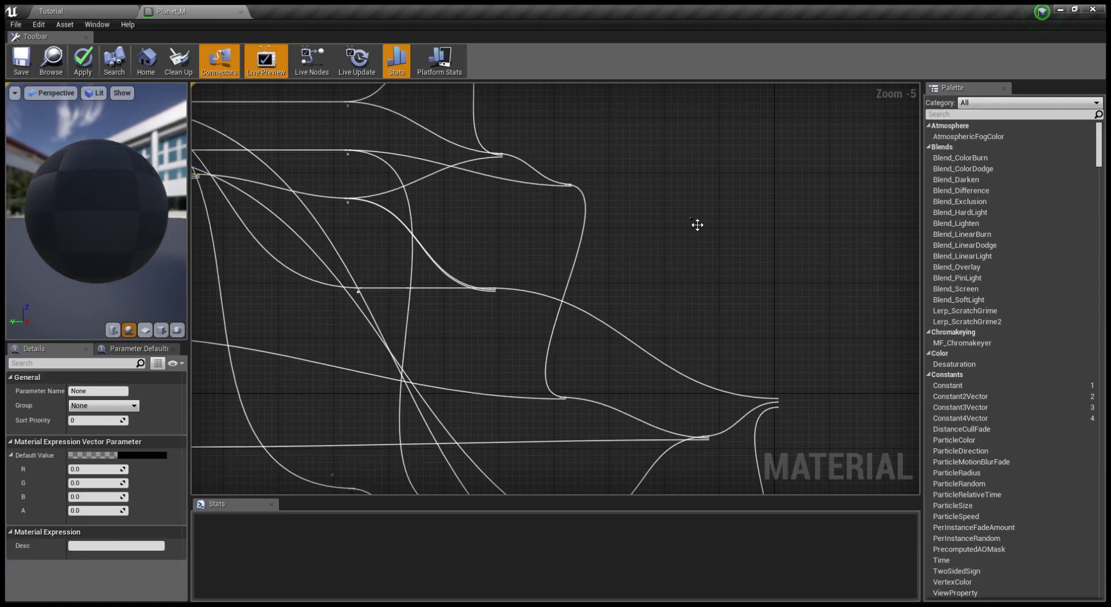
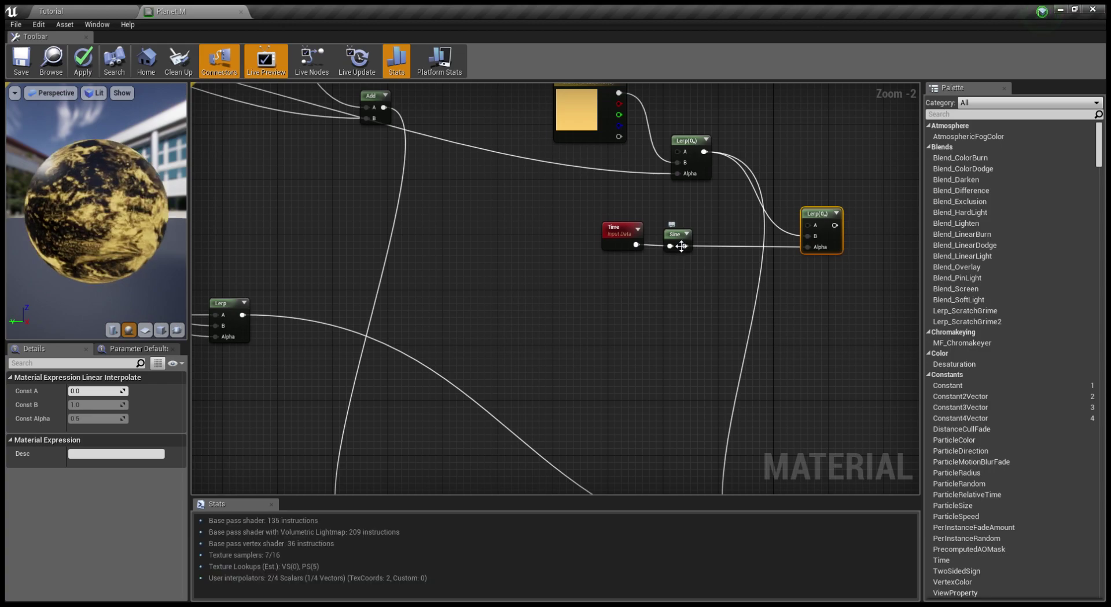
Step: Set the Sine node's period to 0.5 and connect the Time-driven Lerp's output to Emissive Color
left_click(677, 237)
type("0.5")
key("Return")
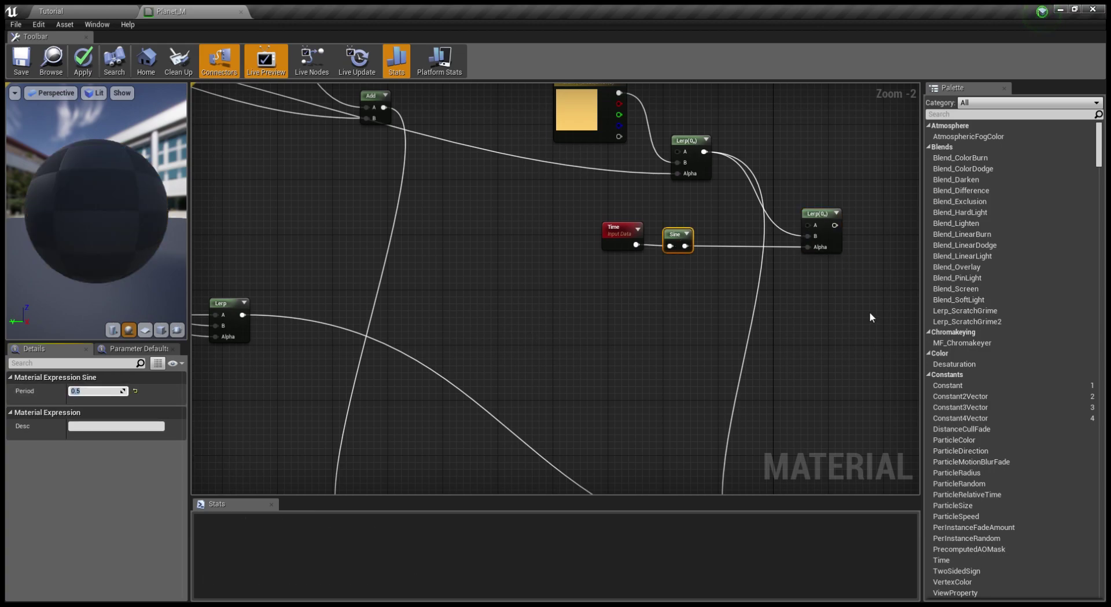
scroll(530, 331, "down", 2)
left_click_drag(698, 407, 702, 411)
right_click_drag(583, 292, 672, 332)
scroll(672, 332, "down", 1)
right_click_drag(219, 184, 331, 205)
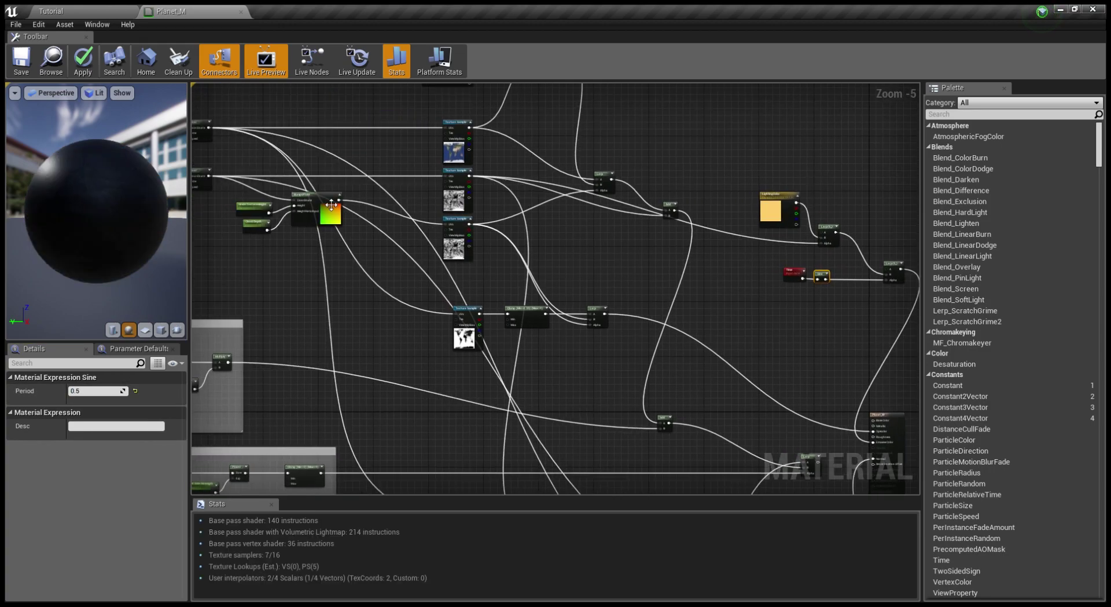
Step: Try a Sine period of 0.25, set it back to 0.5, and save the material
type(".2")
key("Return")
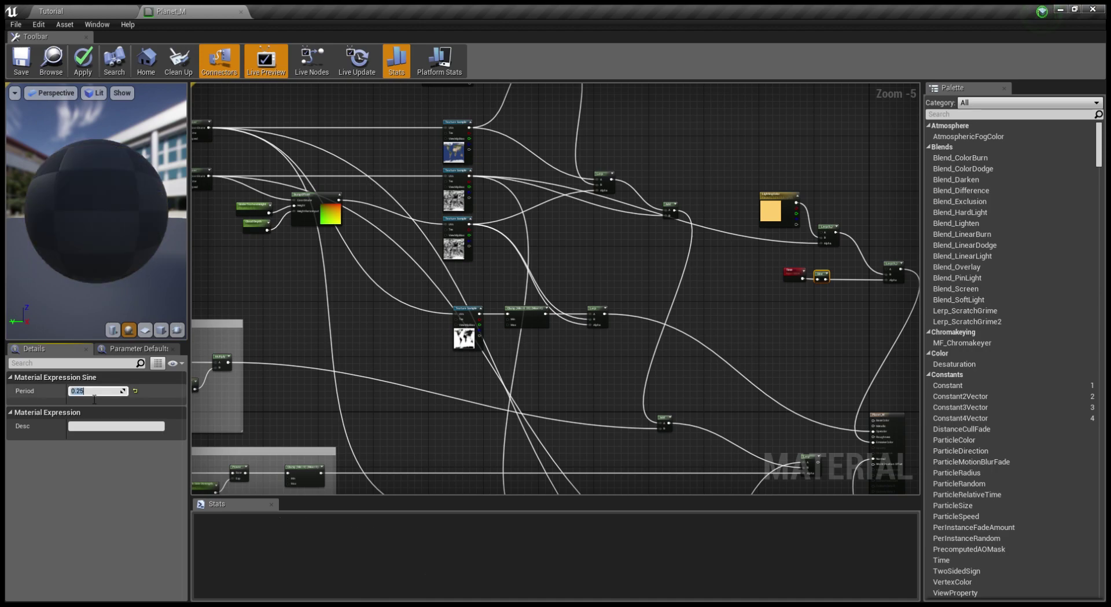
type(".5")
key("Return")
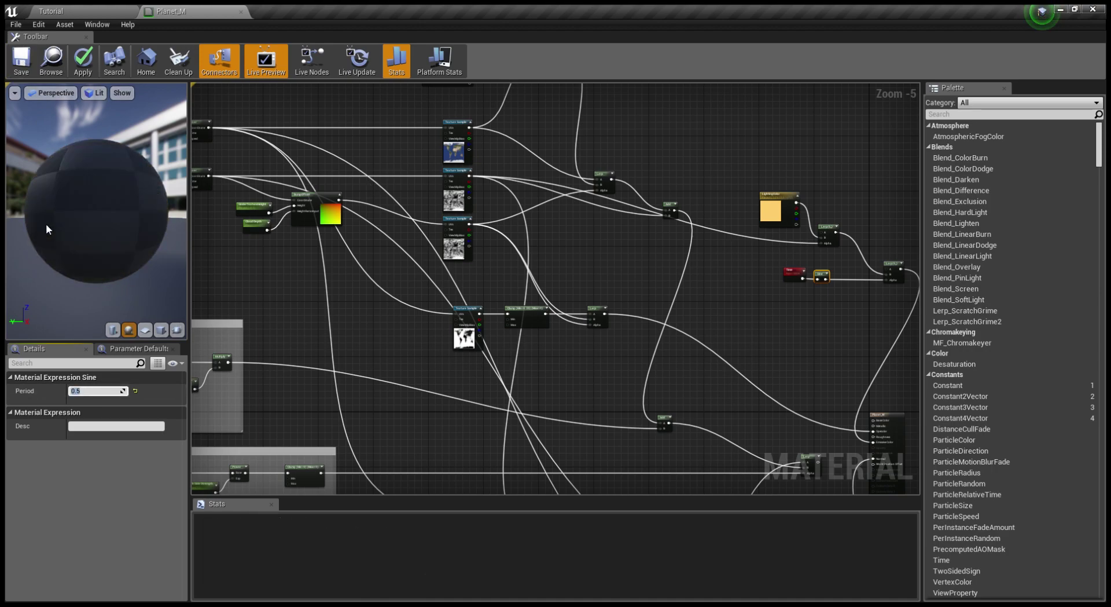
left_click(27, 68)
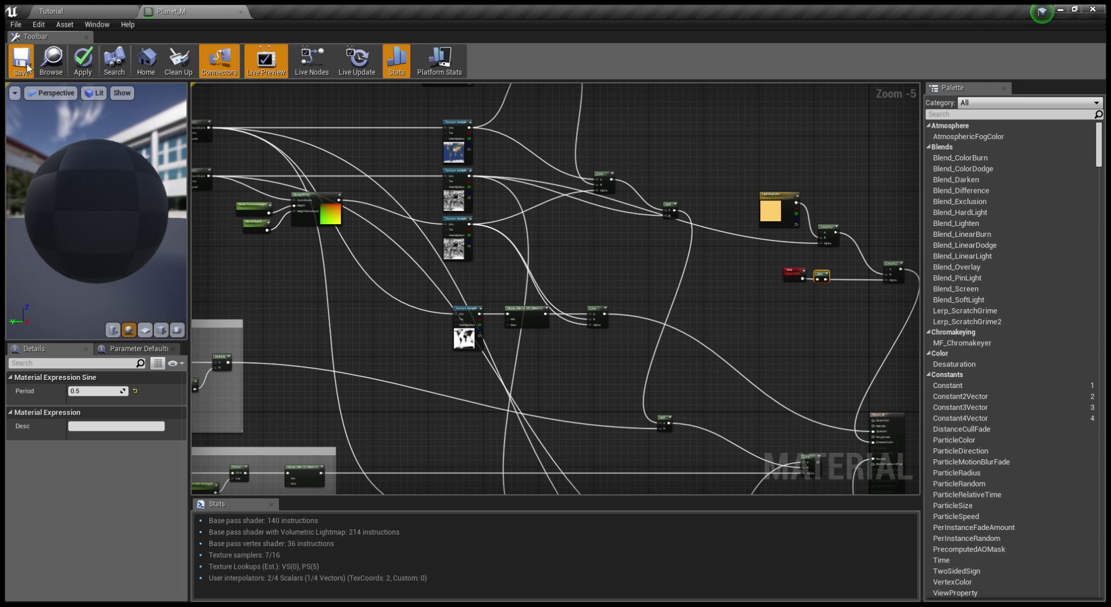
Step: Add another Lerp node after the Time-driven Lerp and paste a copy of the Aura's T_Caustics texture sample beside it
right_click_drag(723, 299, 502, 268)
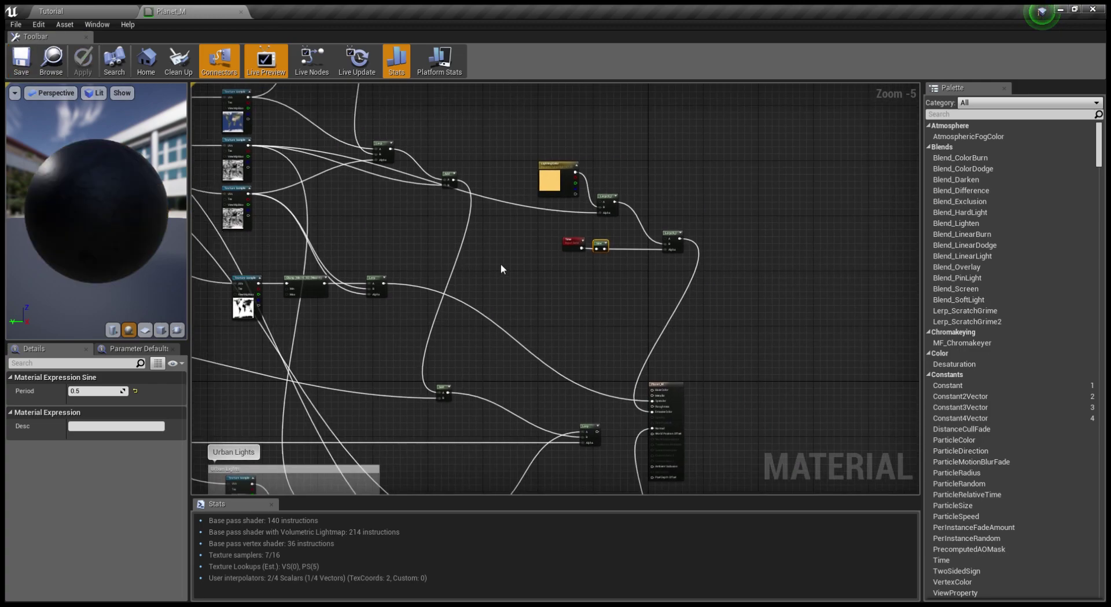
key("l")
left_click(724, 259)
right_click_drag(405, 369, 630, 276)
right_click_drag(409, 392, 618, 233)
left_click(563, 378)
right_click_drag(819, 139, 544, 334)
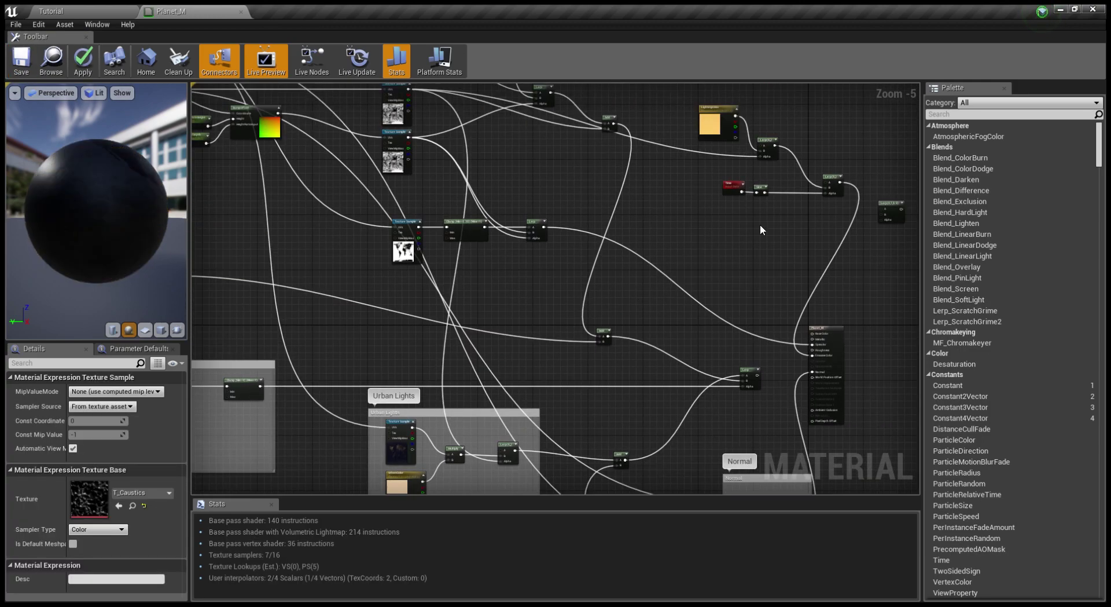
key("ctrl+v")
Step: Wire the caustics sample into the new Lerp's Alpha, the Time-driven Lerp into B, and its output into Emissive Color
scroll(807, 240, "up", 3)
right_click_drag(801, 268, 665, 294)
left_click_drag(688, 241, 809, 233)
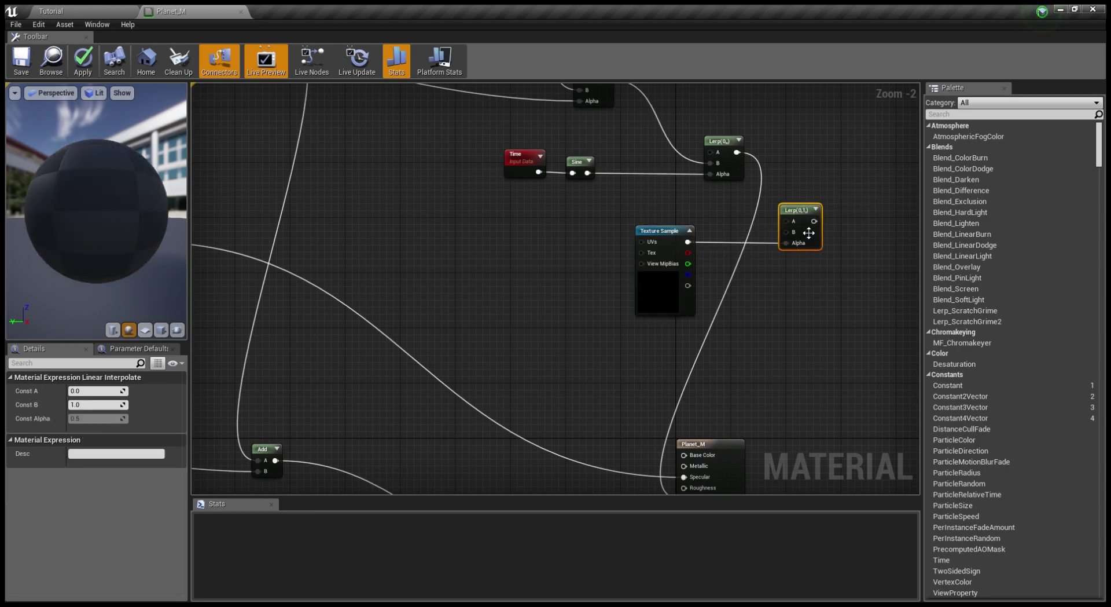
left_click_drag(737, 153, 734, 405)
scroll(827, 218, "down", 2)
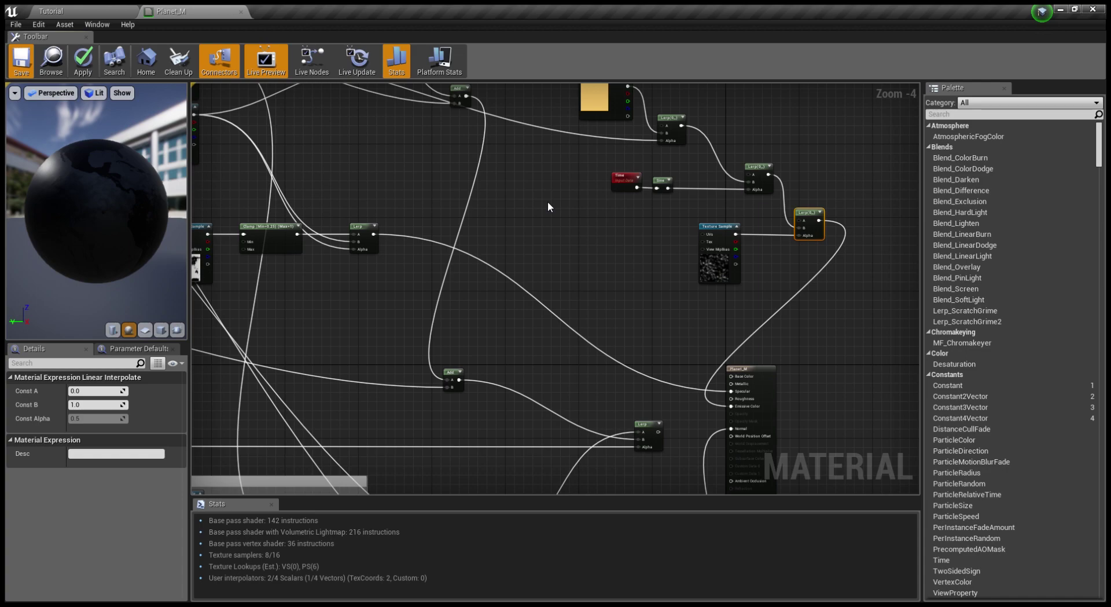
Step: Shift the caustics Lerp slightly and place a new Panner node in front of the caustics texture sample
right_click_drag(686, 271, 617, 280)
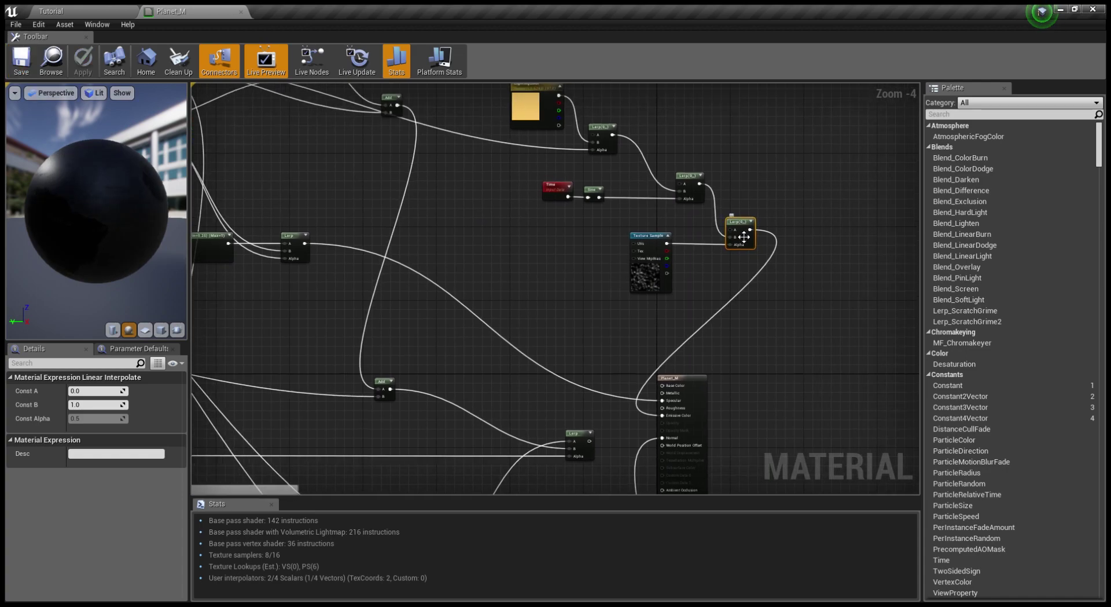
left_click_drag(744, 236, 753, 231)
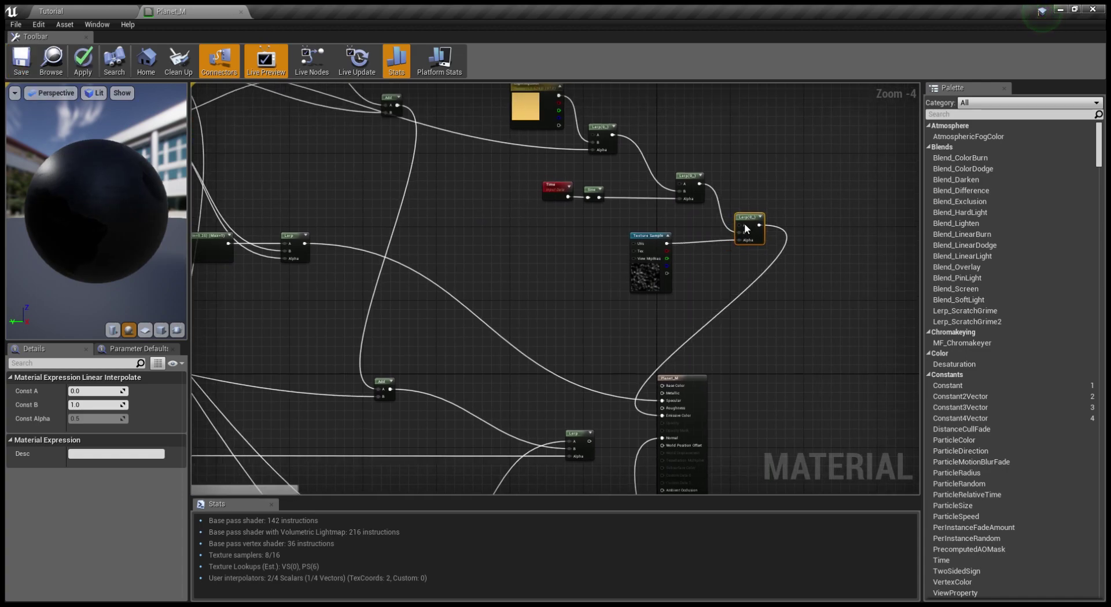
left_click(595, 254)
scroll(579, 246, "up", 2)
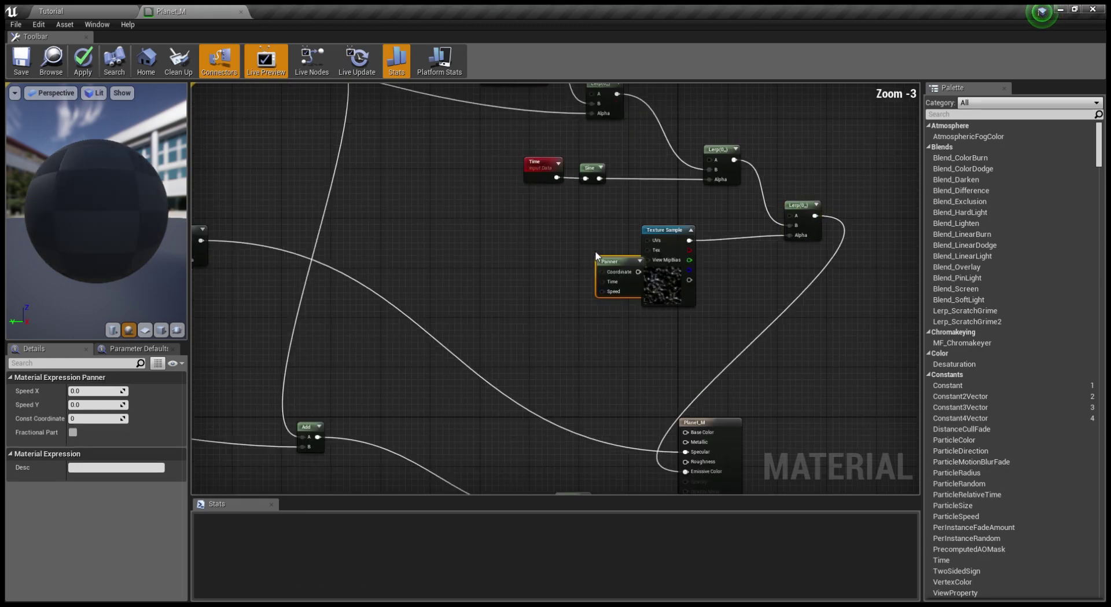
left_click_drag(566, 238, 531, 237)
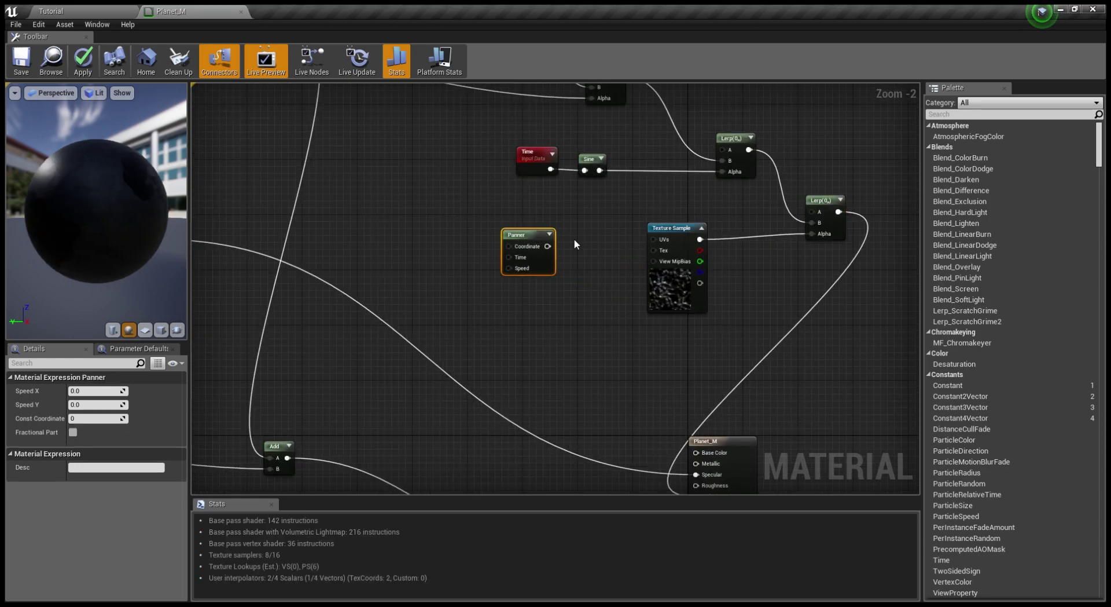
left_click_drag(556, 279, 566, 331)
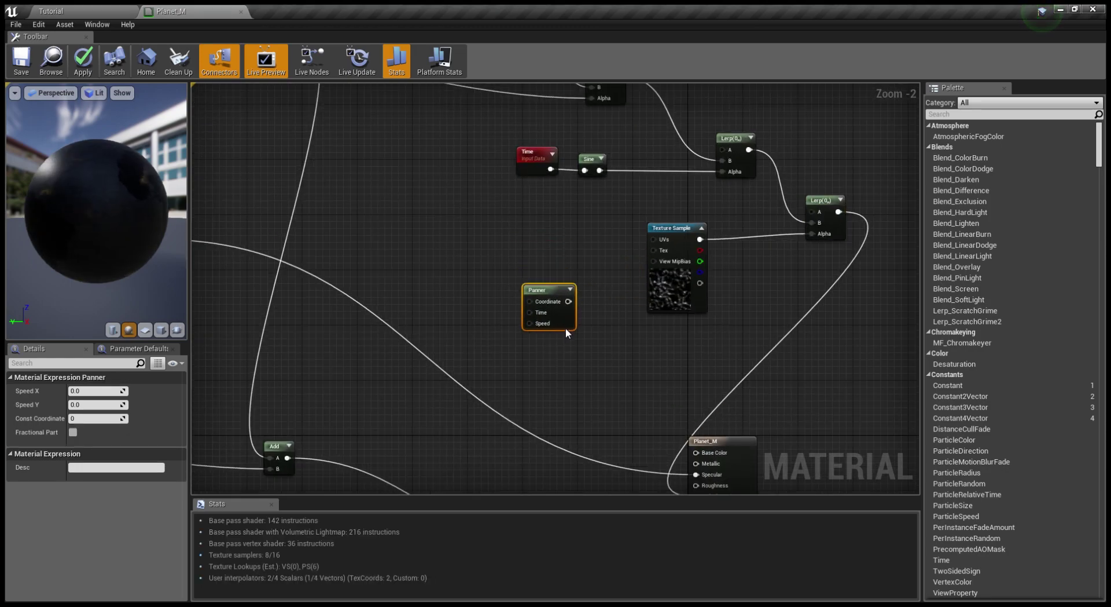
Step: Duplicate the T_Caustics texture sample and place the copy directly below the original
left_click(677, 307)
key("ctrl+c")
key("ctrl+v")
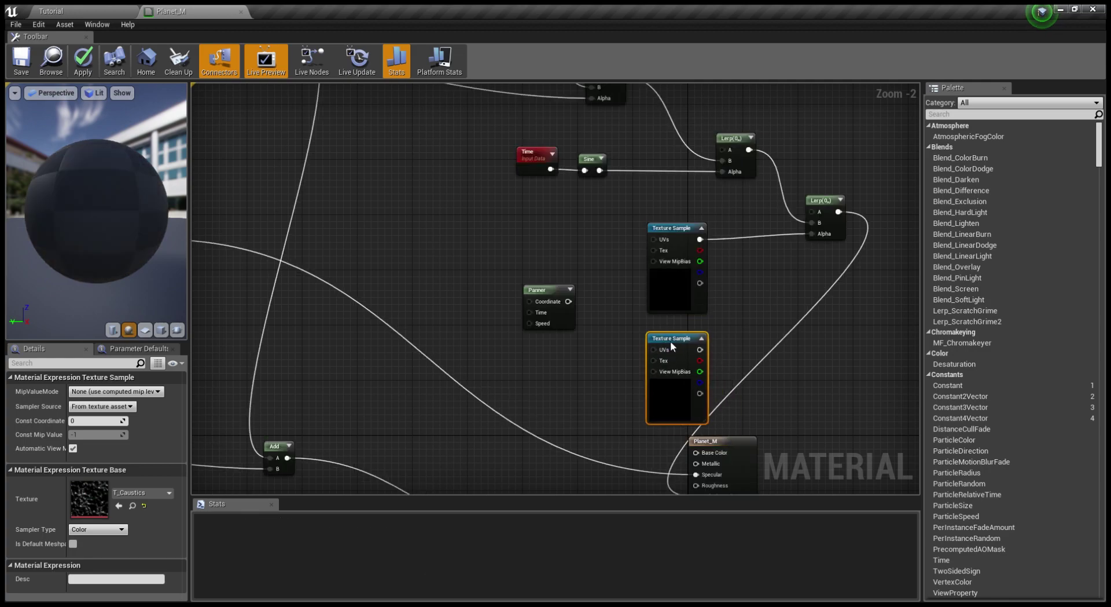
left_click_drag(670, 340, 670, 328)
Step: Set the Panner's Speed X to 0.002 and connect its output to the duplicated caustics sample's UVs
left_click_drag(569, 328, 570, 367)
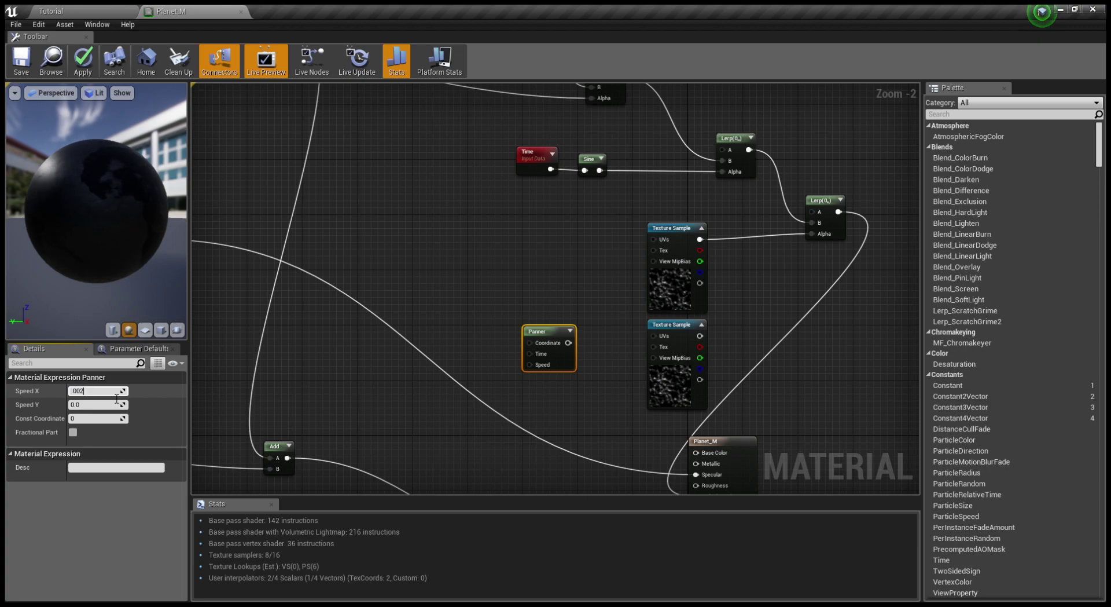
key("Return")
left_click_drag(567, 343, 654, 336)
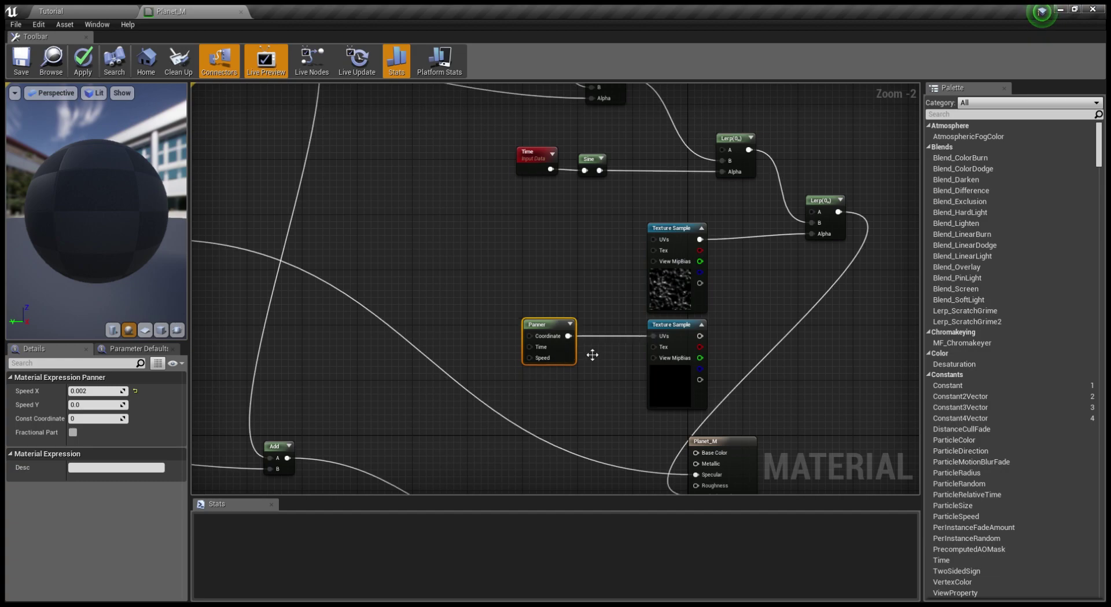
Step: Add a Lerp with the previous Lerp in B and the panned caustics in Alpha, output it to Emissive Color, and save the material
right_click_drag(593, 354, 768, 291)
left_click(768, 290)
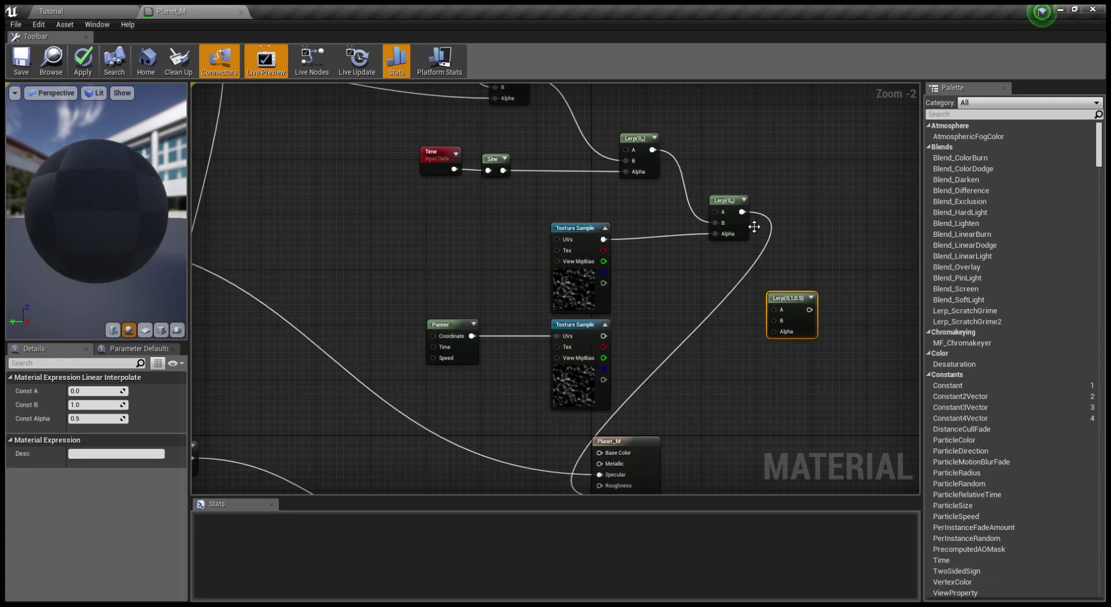
left_click_drag(743, 211, 774, 321)
left_click_drag(604, 335, 776, 334)
scroll(732, 353, "down", 1)
right_click_drag(732, 353, 739, 315)
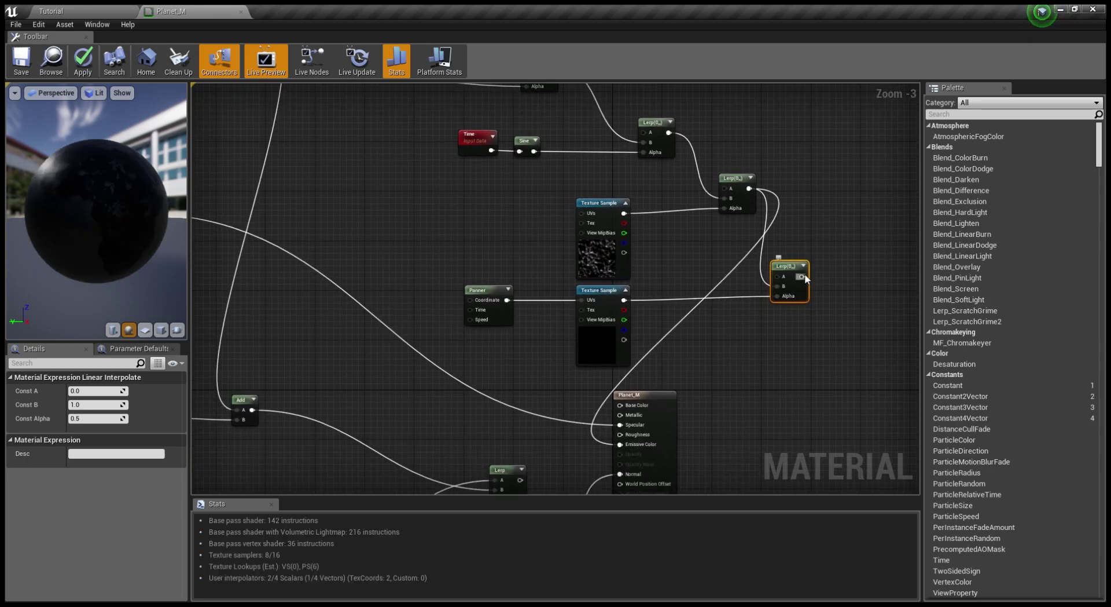
left_click_drag(805, 279, 619, 444)
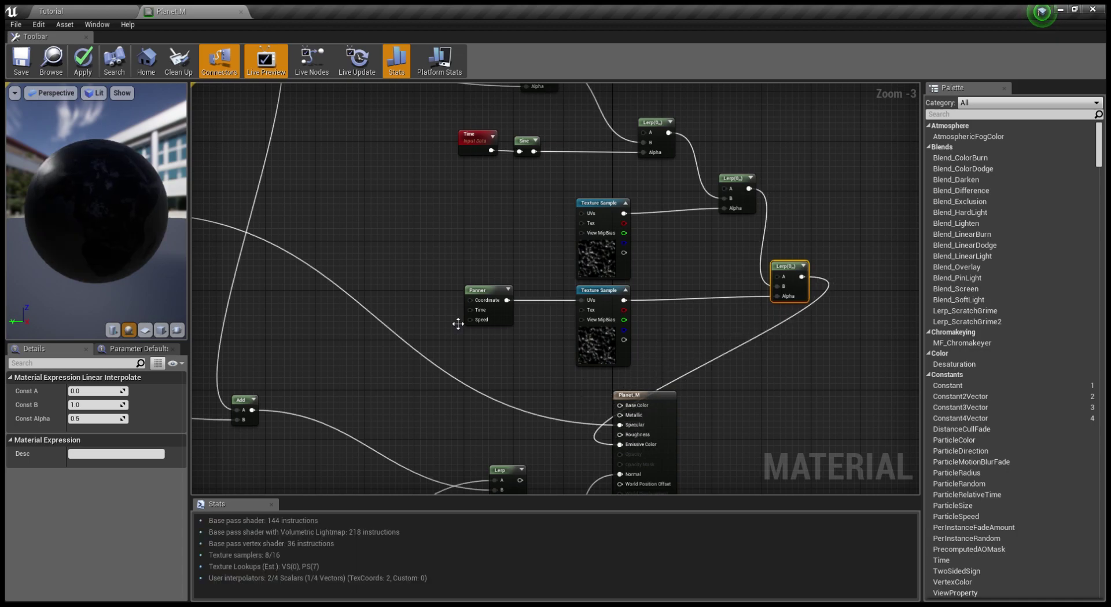
left_click(30, 74)
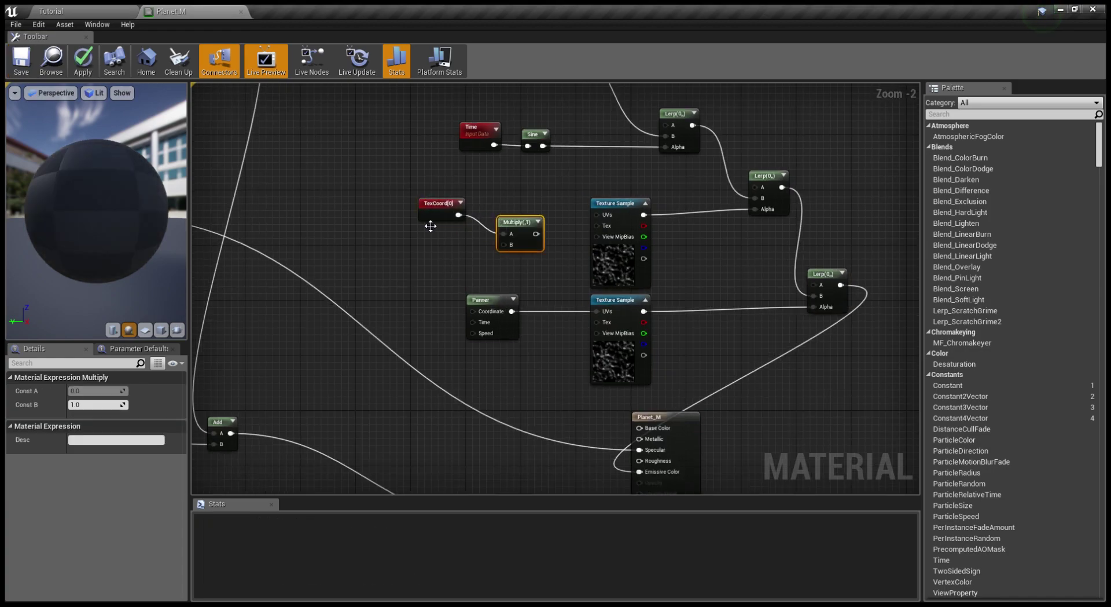
Step: Add a StormsSize scalar parameter to the texture coordinate Multiply's B input and feed the Multiply into the upper caustics sample's UVs
key("s")
left_click(461, 255)
type("StormsSize")
key("Return")
left_click_drag(480, 266, 596, 215)
Step: Set the StormsSize parameter's default value to 2 and save the material
left_click(95, 455)
type("2")
key("Return")
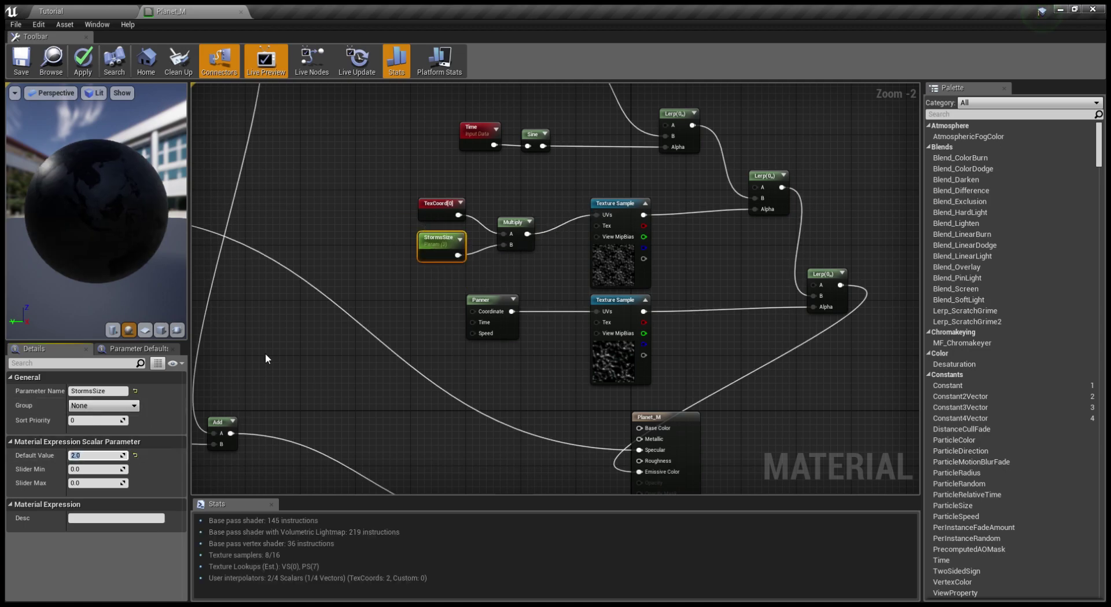
left_click(22, 61)
Step: Move the flickering caustics node group clear of the main output node and enclose it in a comment titled "Storms"
scroll(455, 326, "down", 3)
left_click_drag(423, 137, 657, 356)
left_click_drag(530, 328, 492, 255)
key("c")
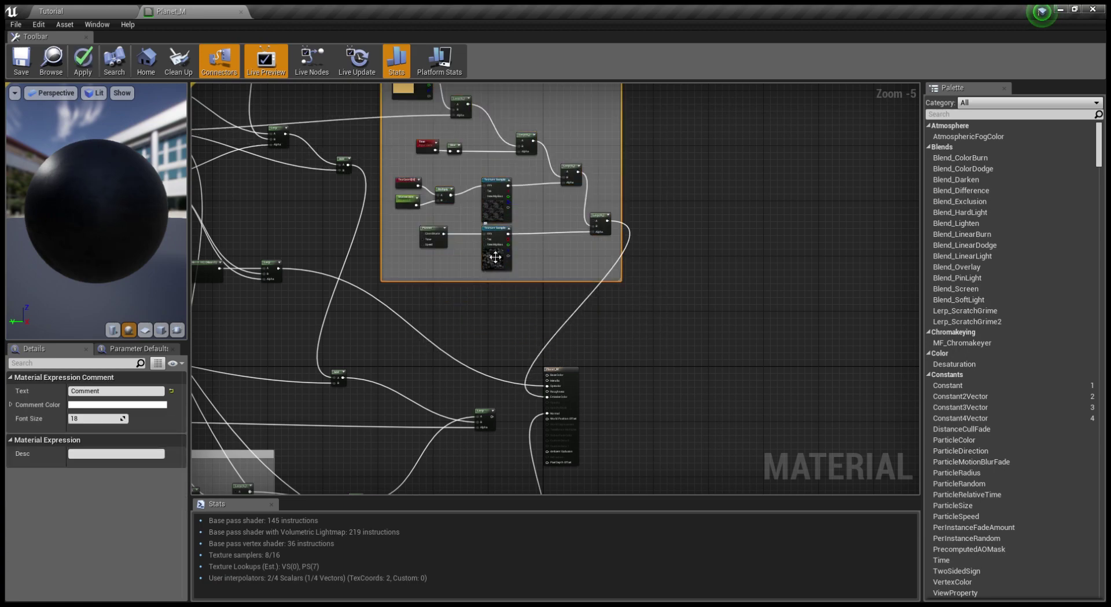
right_click_drag(491, 259, 579, 246)
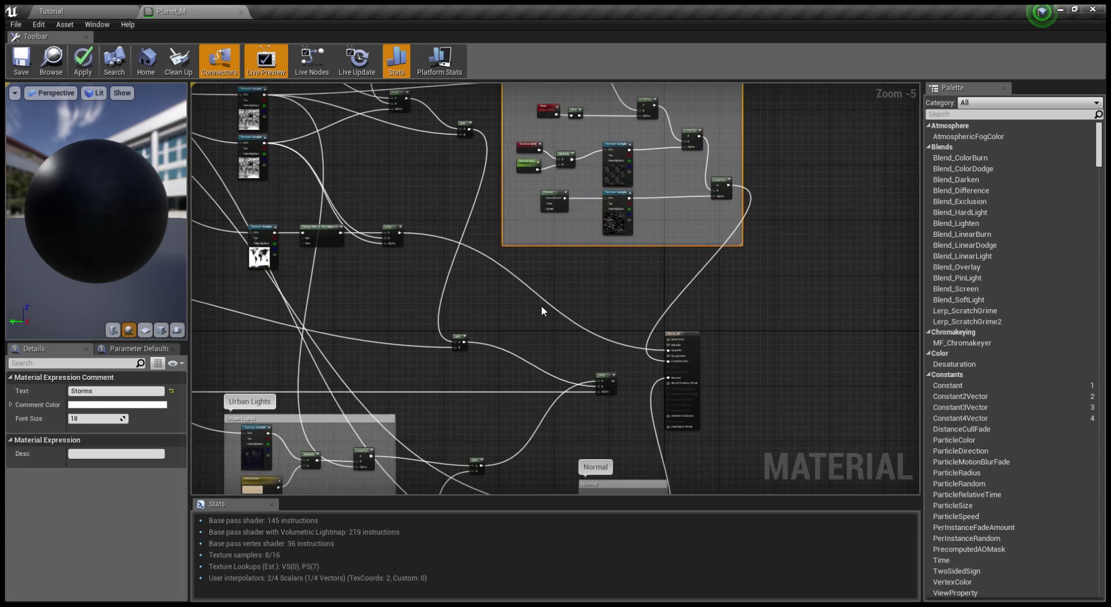
Step: Combine the final Storms Lerp and the day and night Lerp in an Add node, output it to Emissive Color, and save the material
scroll(611, 381, "up", 1)
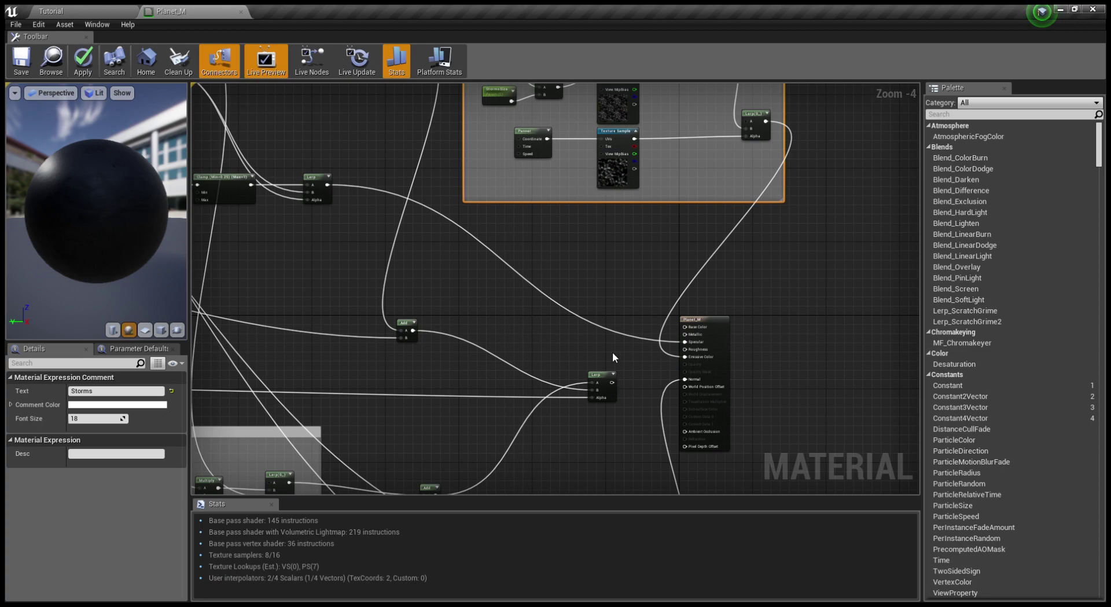
left_click_drag(766, 121, 624, 343)
type("add")
key("Return")
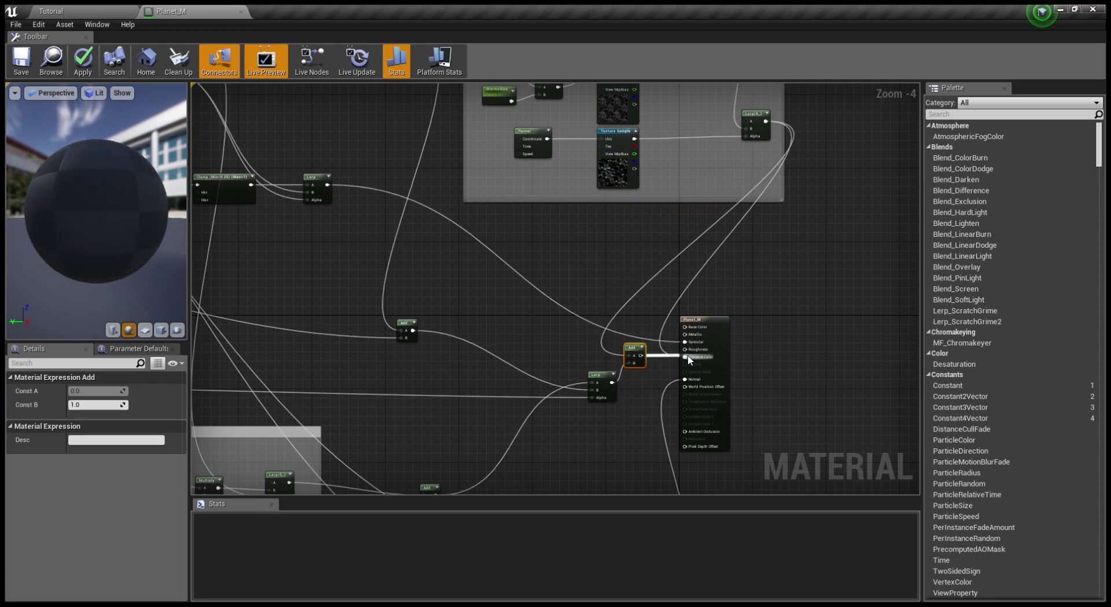
scroll(662, 353, "down", 2)
right_click_drag(662, 353, 687, 353)
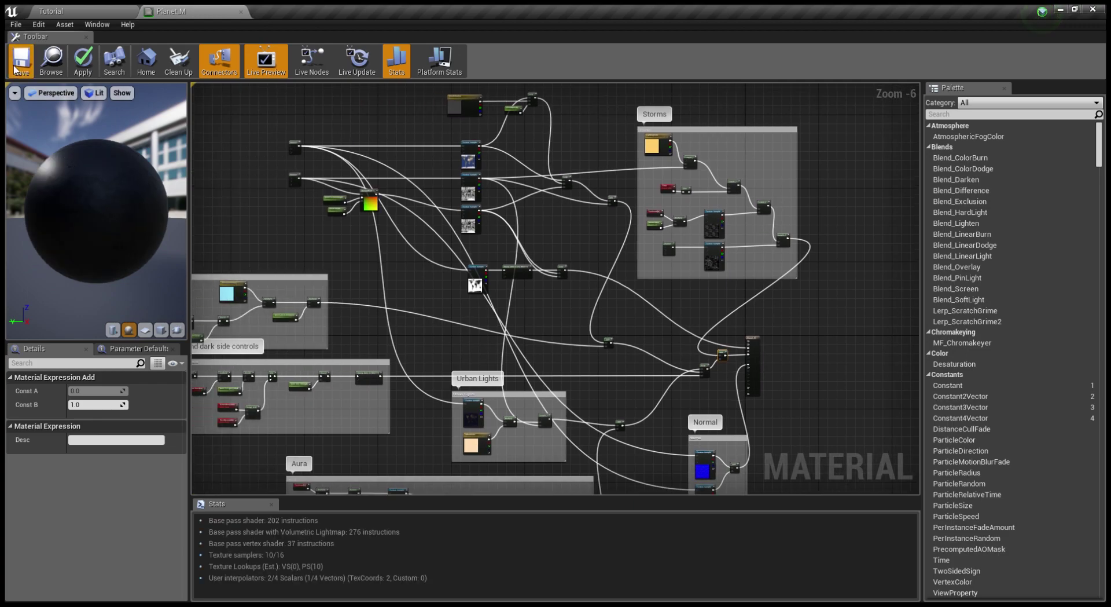
left_click(14, 69)
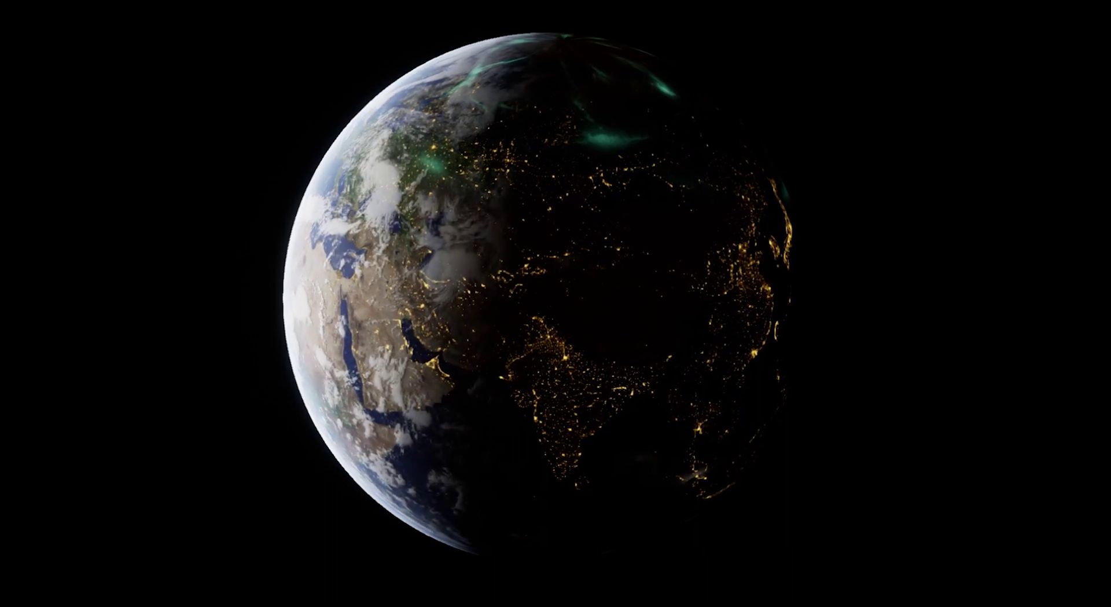